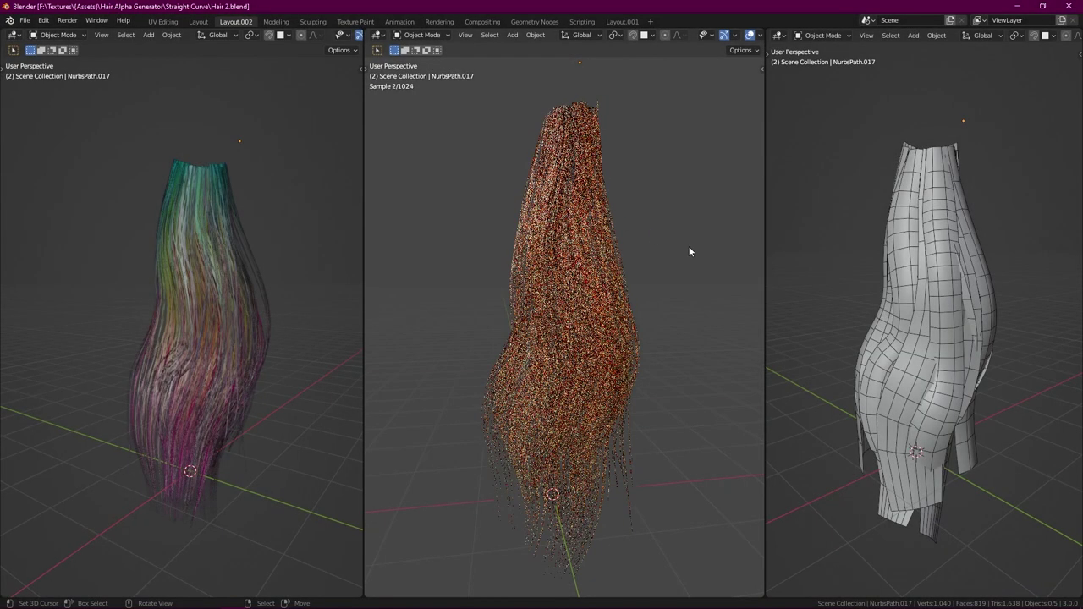
Step: Select the hair curve 4.001 and enter Edit Mode on its control points
mouse_move(732, 401)
middle_mouse_down()
mouse_move(697, 399)
mouse_move(754, 389)
mouse_move(680, 391)
mouse_move(701, 353)
middle_mouse_up()
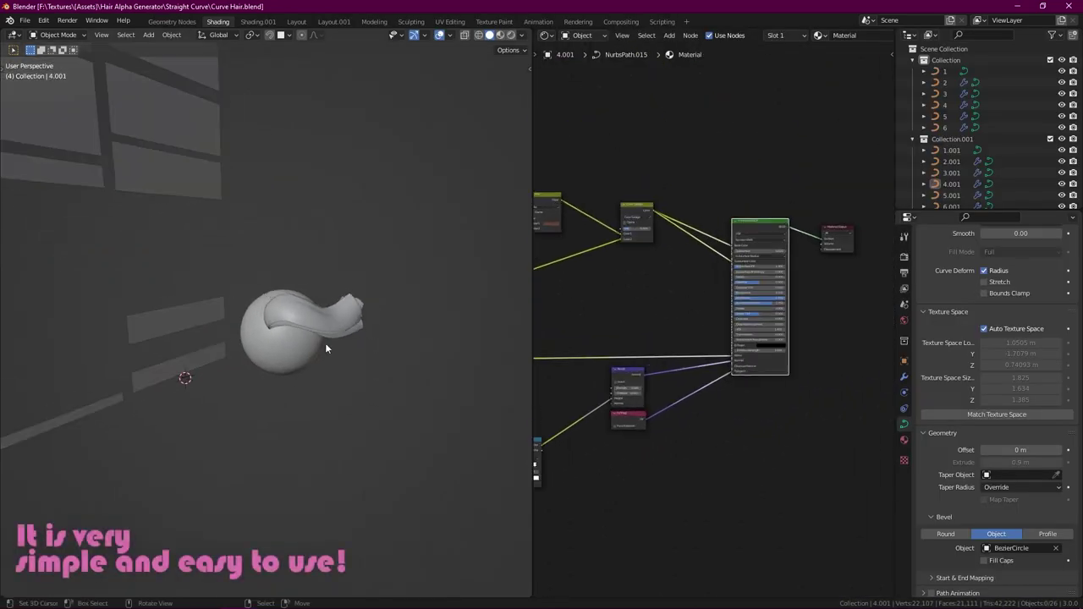
left_click(325, 342)
scroll(244, 325, "up", 3)
key("Tab")
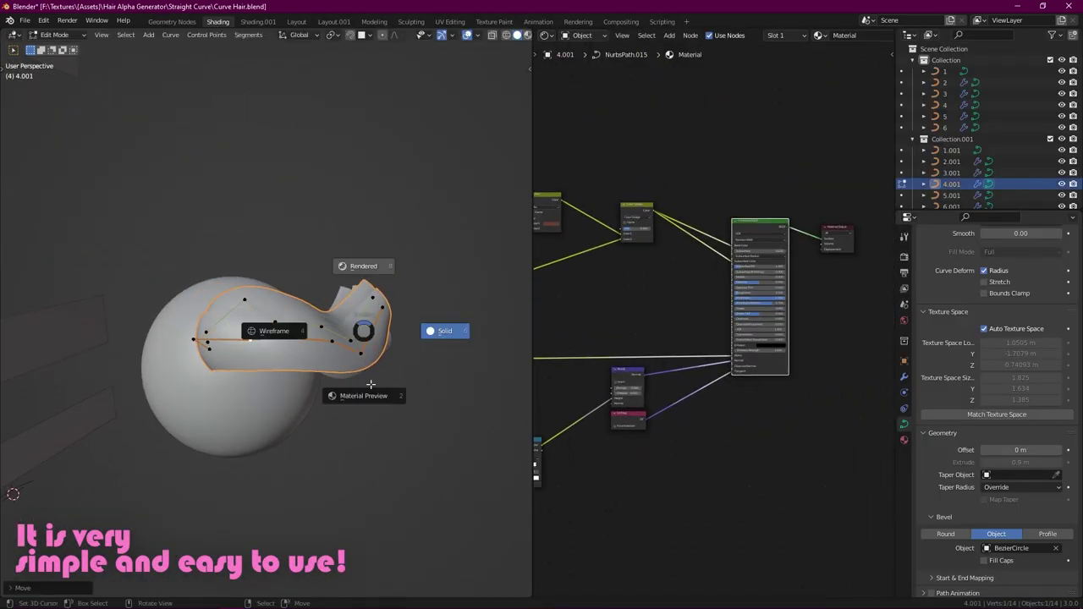
Step: Switch to Rendered shading and reshape the strand by moving a control point
key("8")
key("ctrl+z")
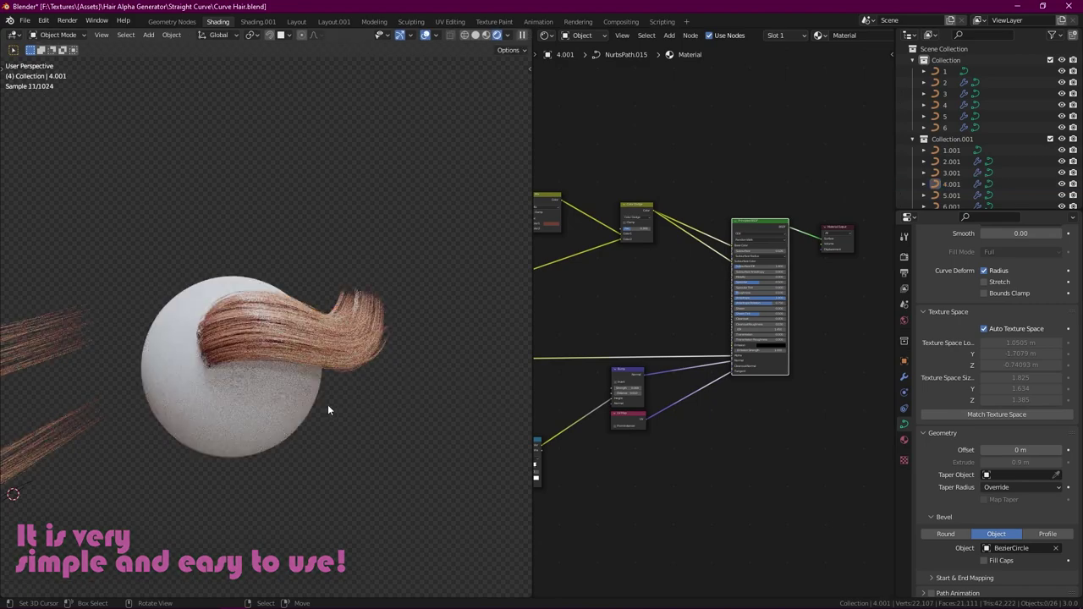
middle_click_drag(361, 366, 377, 423)
middle_click_drag(289, 404, 216, 440)
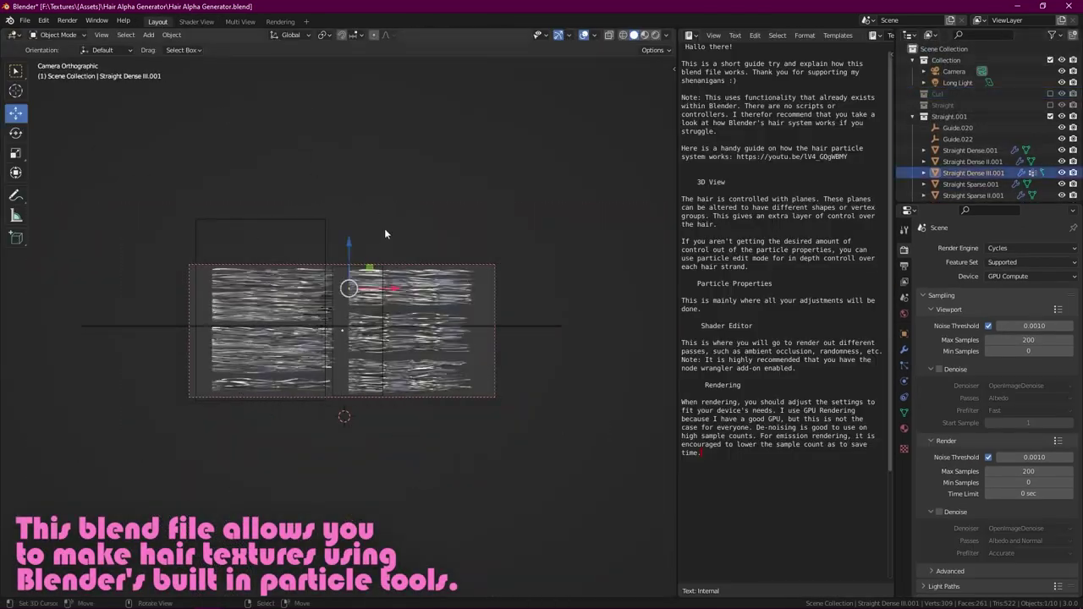
Step: Review the hair particle settings in the Particles tab
left_click(904, 366)
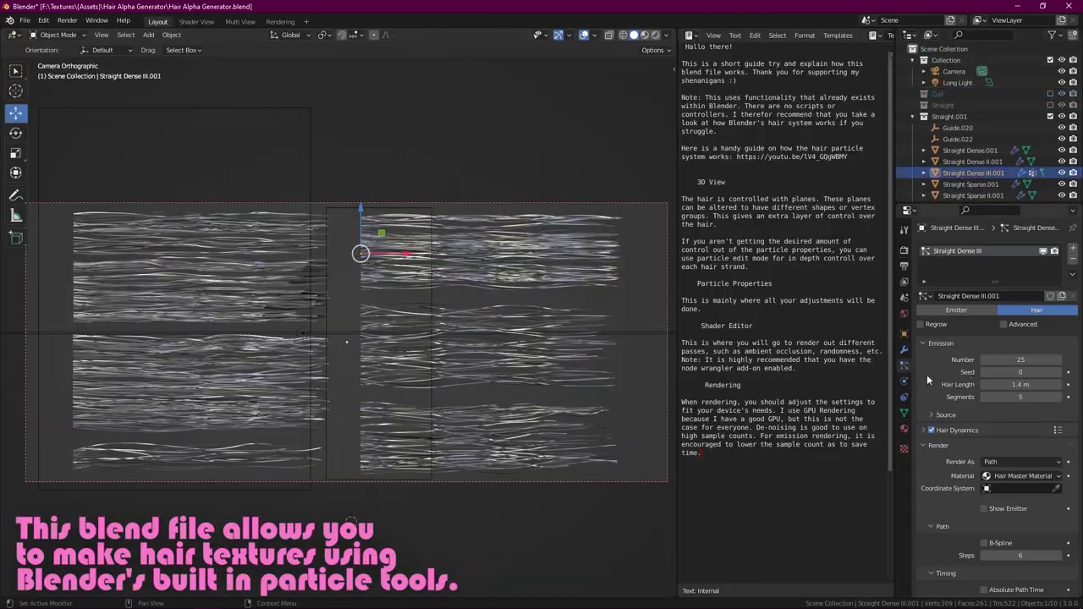
scroll(1021, 360, "down", 8)
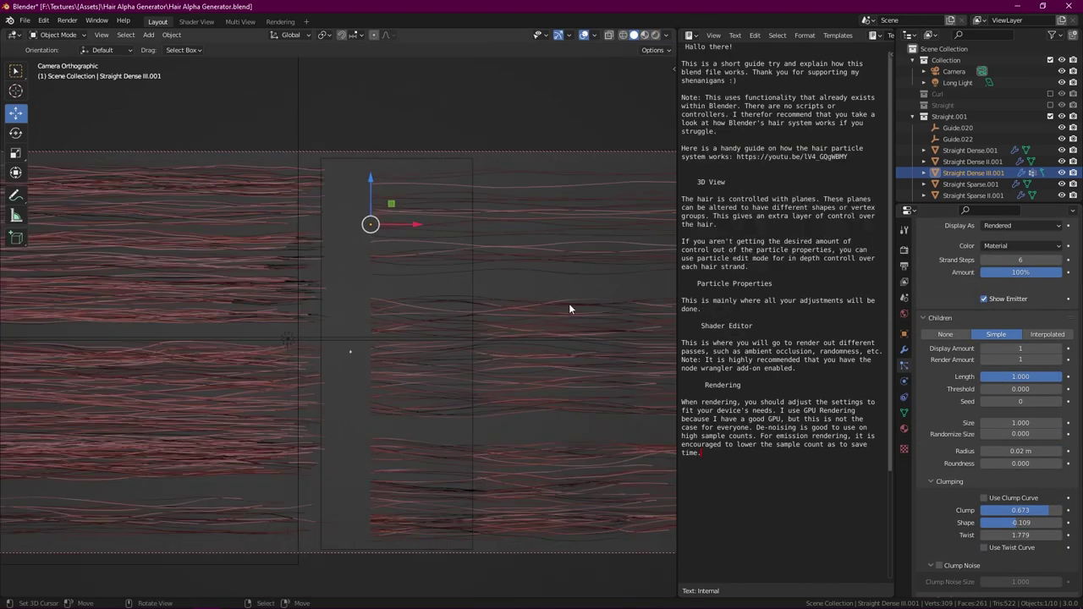
scroll(1007, 414, "down", 1)
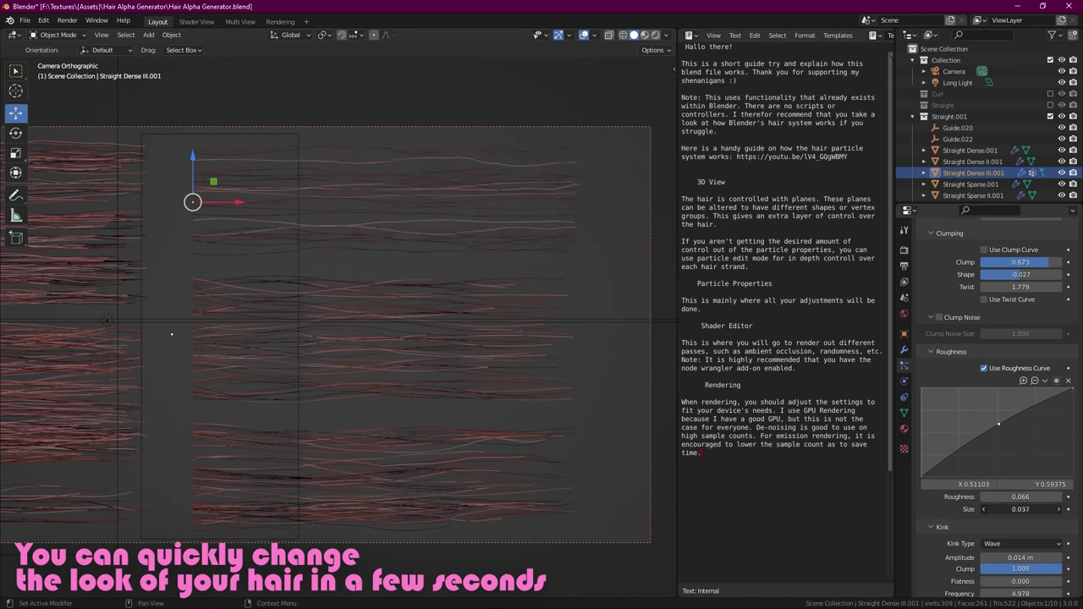
Step: Select the Straight Sparse.001, Straight Dense II.001 and Straight Dense.001 hair planes and save the render
left_click(172, 333)
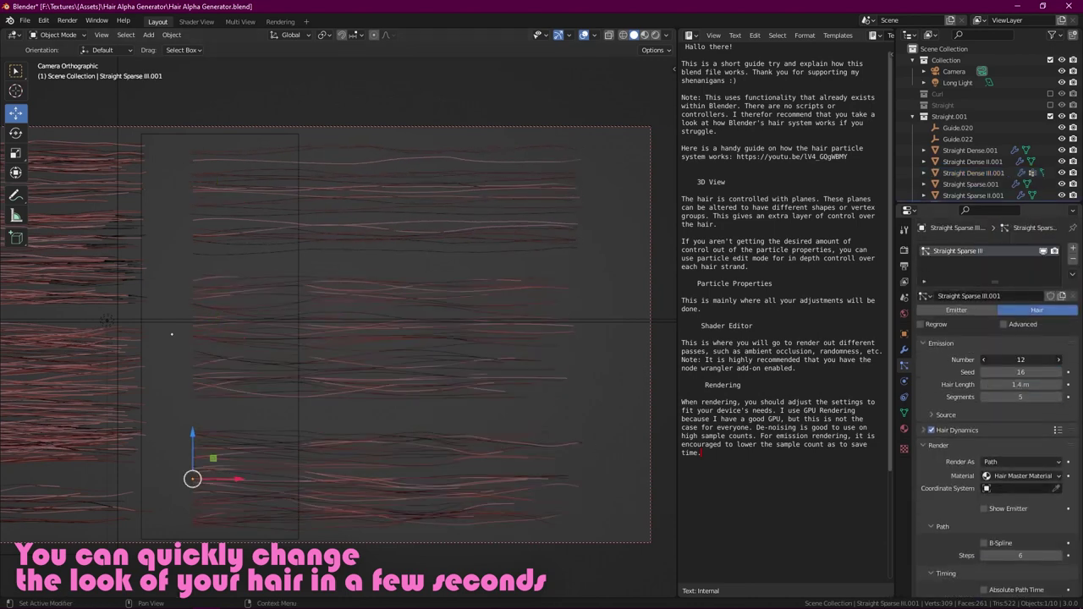
key("Home")
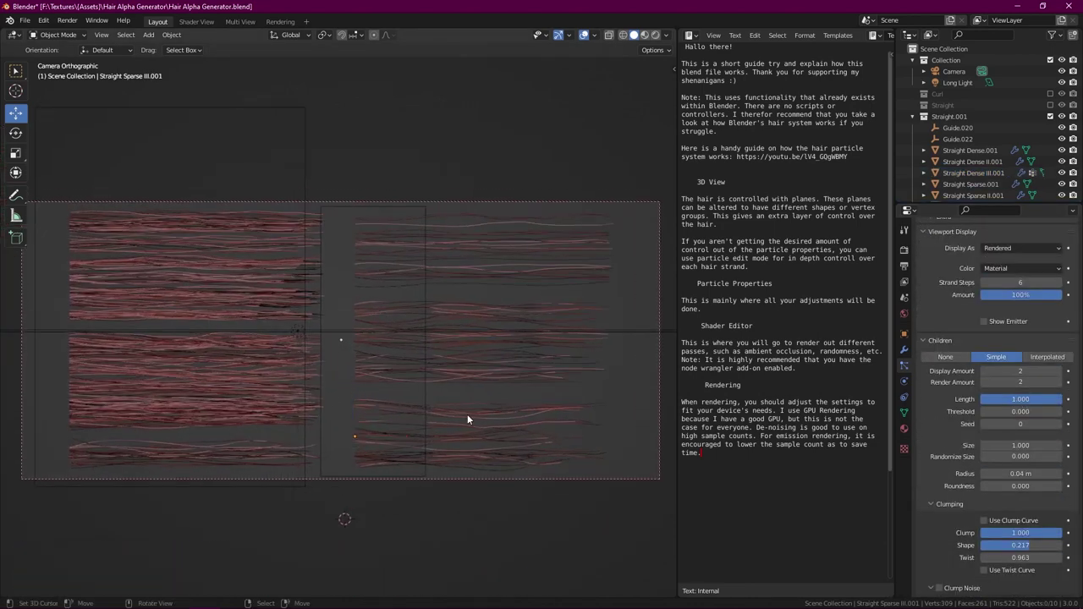
left_click(341, 339)
left_click(352, 338)
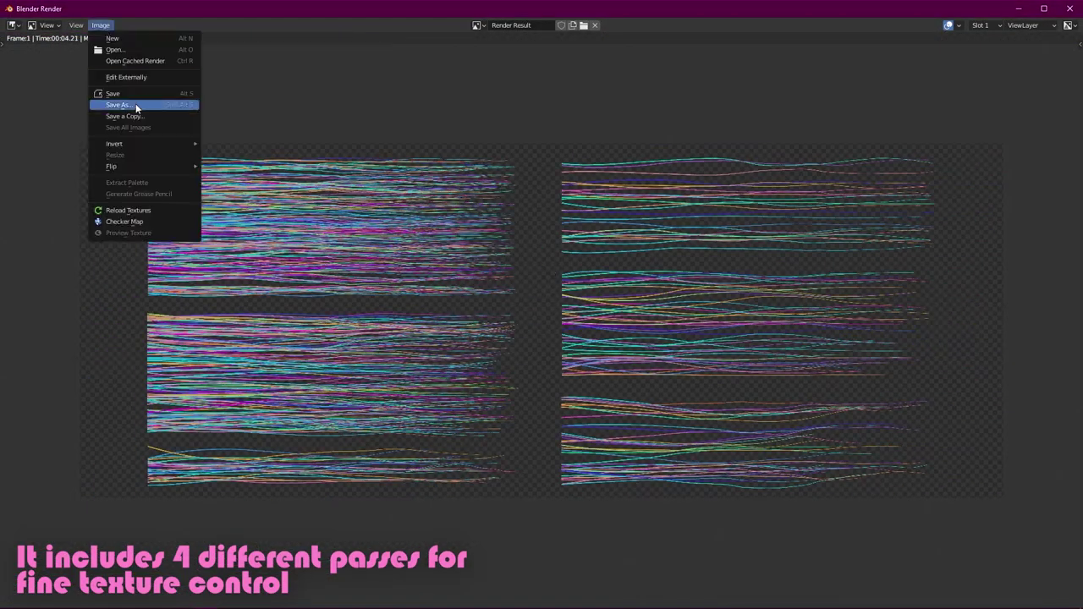
left_click(135, 105)
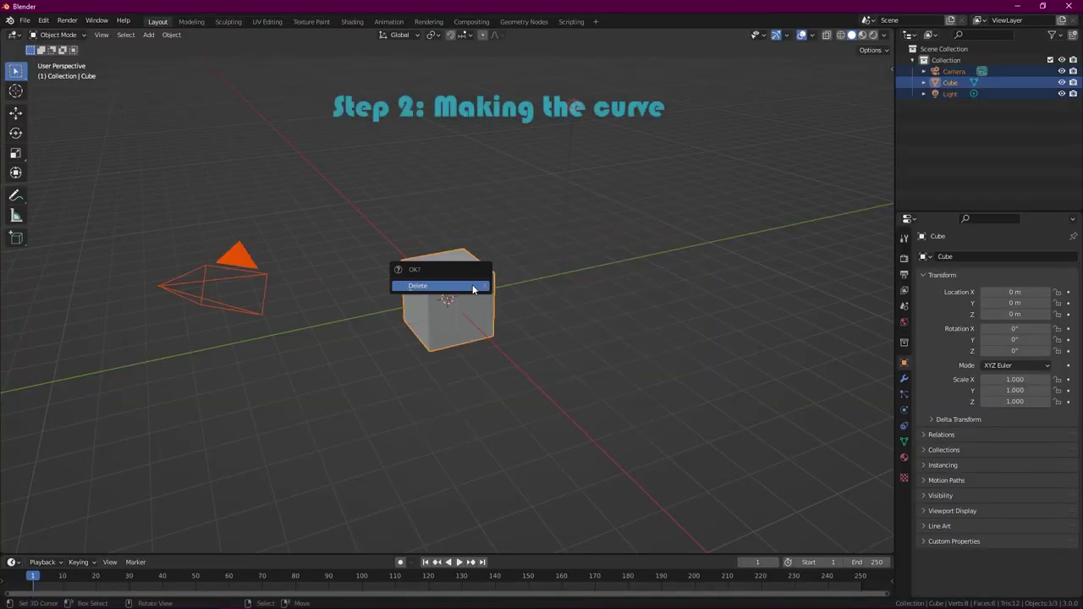
Step: Replace the default objects with a NurbsPath curve and split the workspace into two side-by-side areas
left_click(473, 289)
key("shift+a")
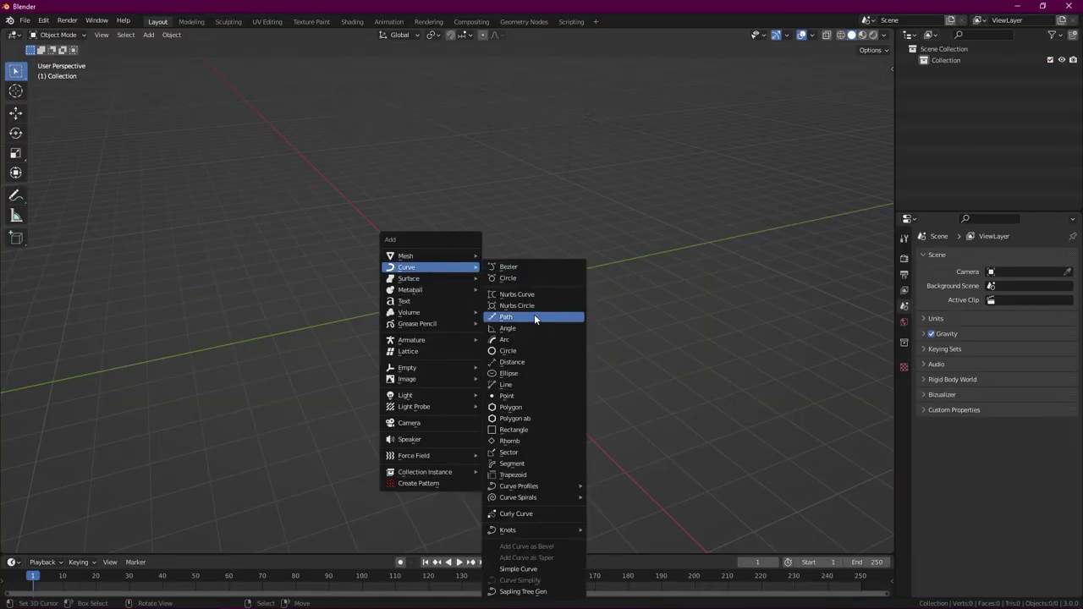
left_click(534, 317)
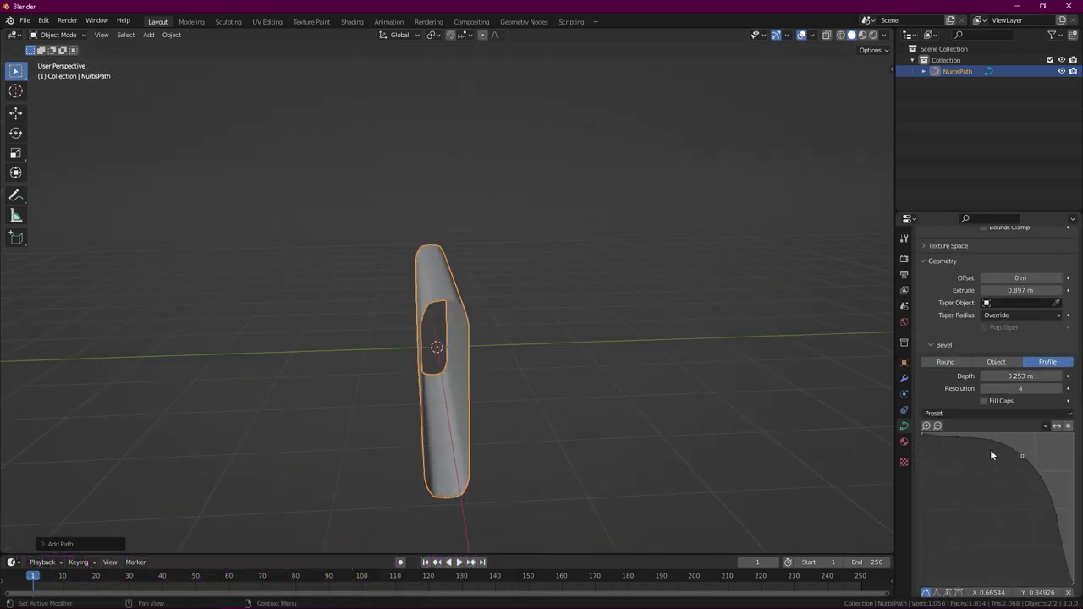
left_click(510, 370)
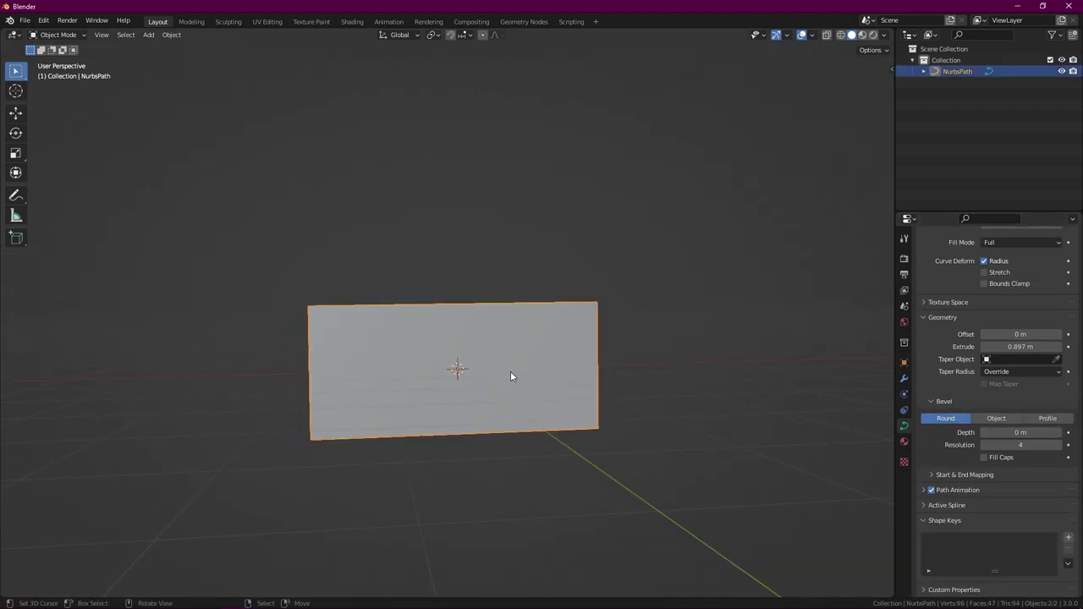
left_click(475, 35)
Step: Make the right area a Shader Editor and switch the render engine to Cycles
left_click(508, 104)
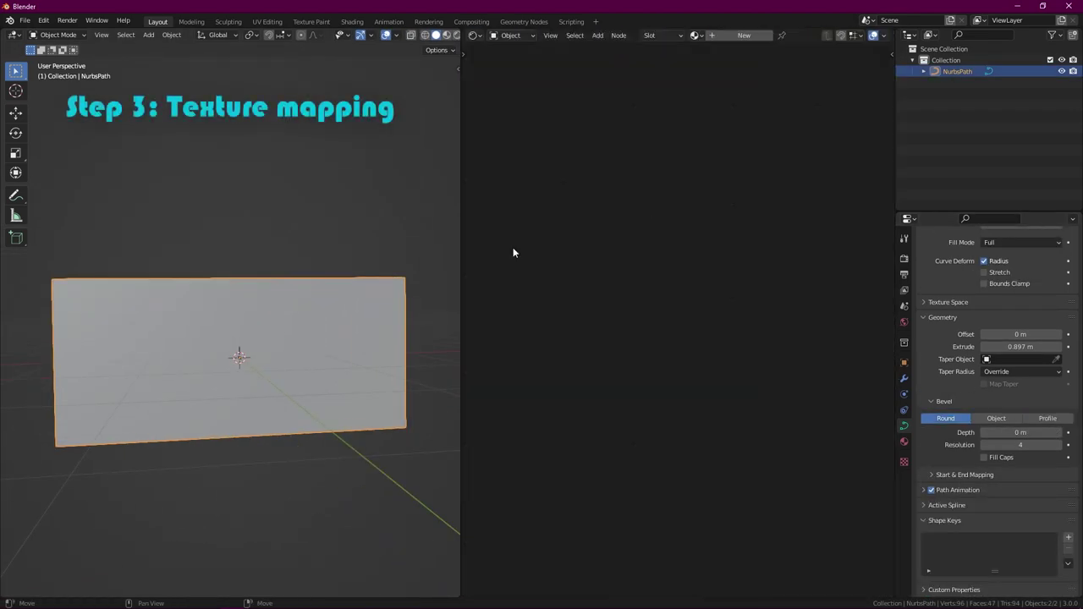
left_click(903, 258)
left_click(1030, 256)
left_click(998, 304)
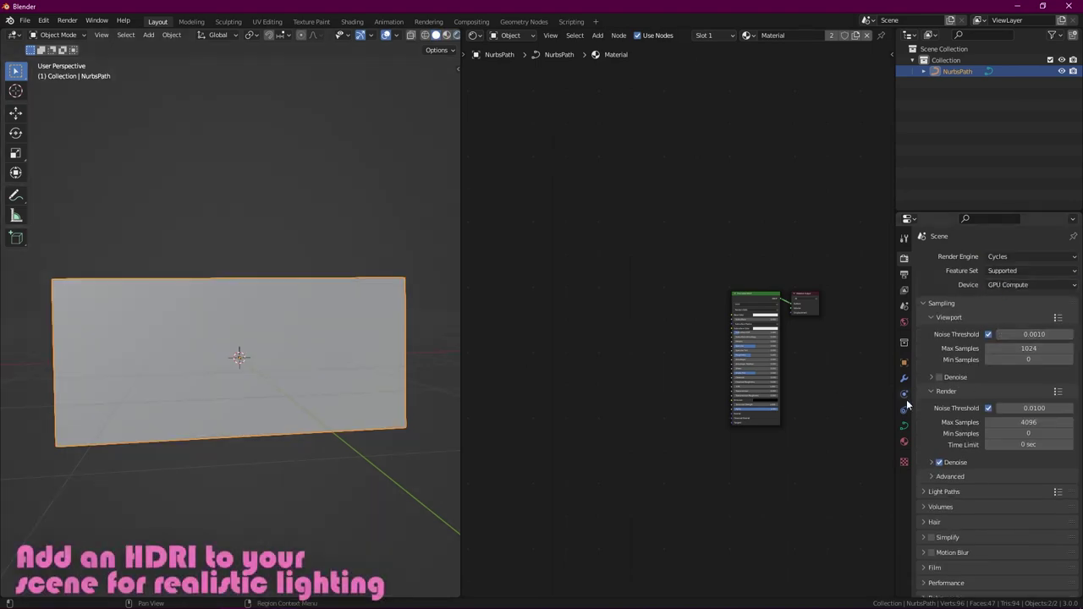
Step: Light the world with colorful_studio_2k.hdr as an Environment Texture, then return to solid shading
left_click(904, 440)
left_click(1015, 327)
left_click(744, 363)
left_click(1045, 341)
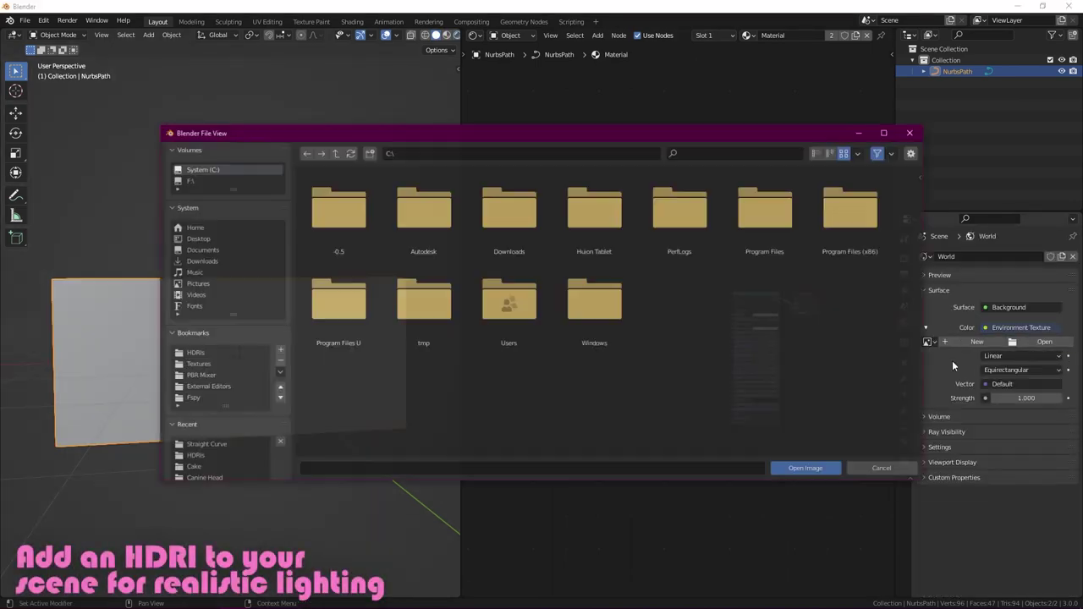
double_click(417, 252)
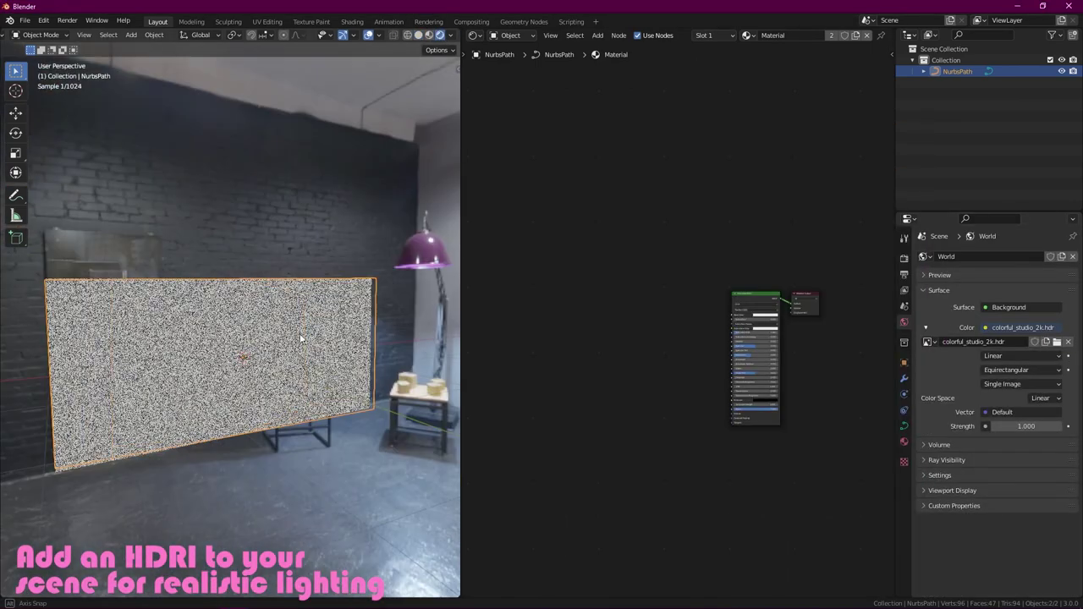
mouse_move(211, 356)
middle_mouse_down()
mouse_move(85, 434)
mouse_move(322, 415)
middle_mouse_up()
key("z")
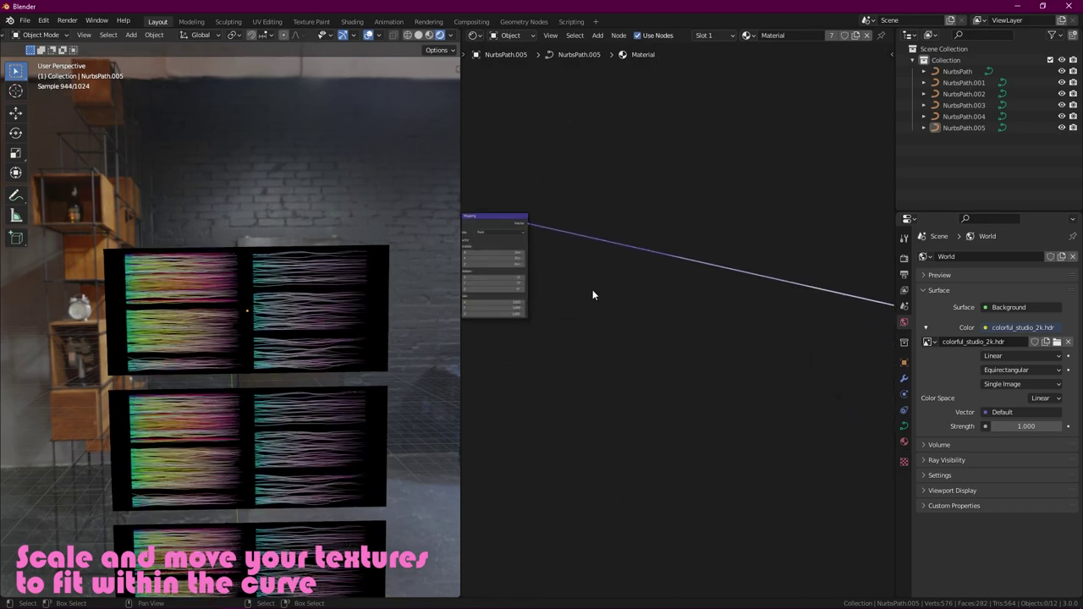
Step: Set the Mapping node to Scale X 0.480 and Location X 0.07 m, moving the Texture Coordinate node aside
scroll(635, 284, "up", 4)
mouse_move(643, 332)
left_mouse_down()
mouse_move(592, 332)
mouse_move(630, 364)
left_mouse_up()
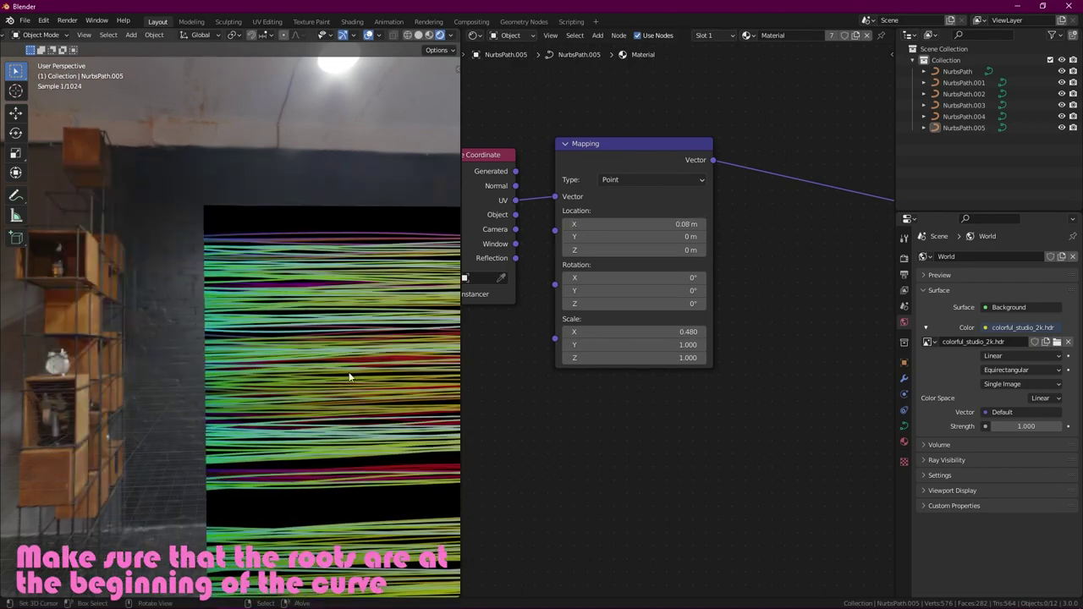
left_click_drag(635, 223, 647, 223)
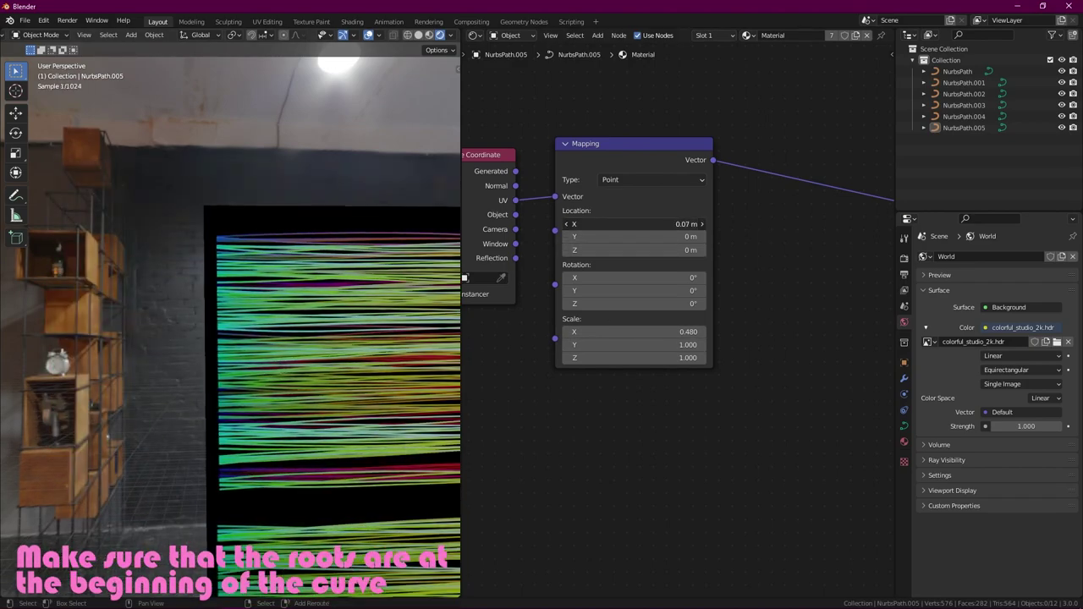
left_click_drag(742, 298, 640, 254)
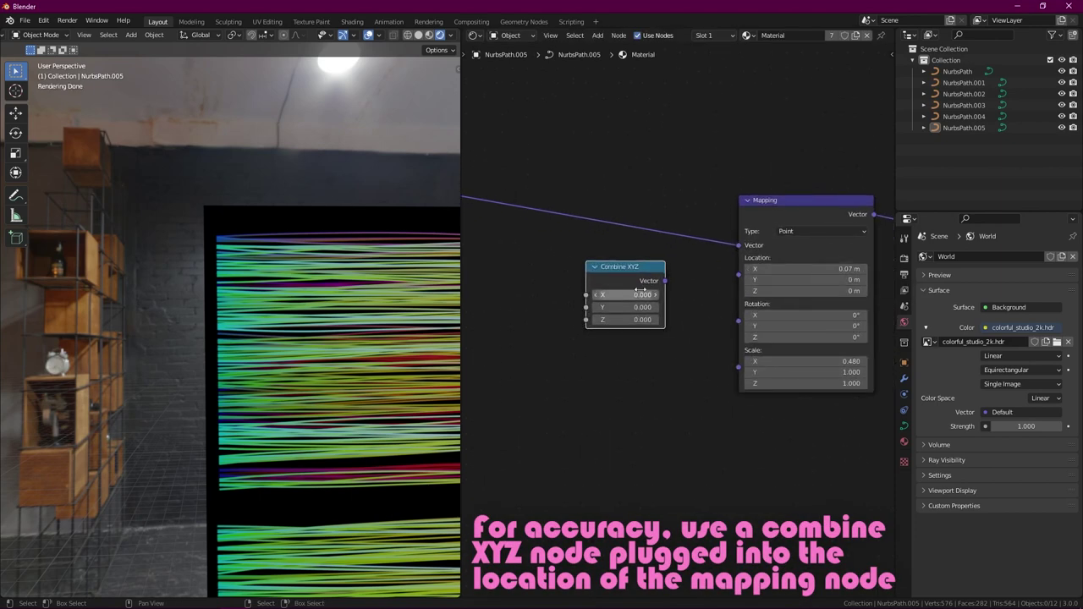
Step: Drive Mapping Location from Combine XYZ, whose X comes from a Divide math node (0.070 ÷ 0.940)
left_click_drag(742, 284, 739, 280)
scroll(591, 318, "down", 2)
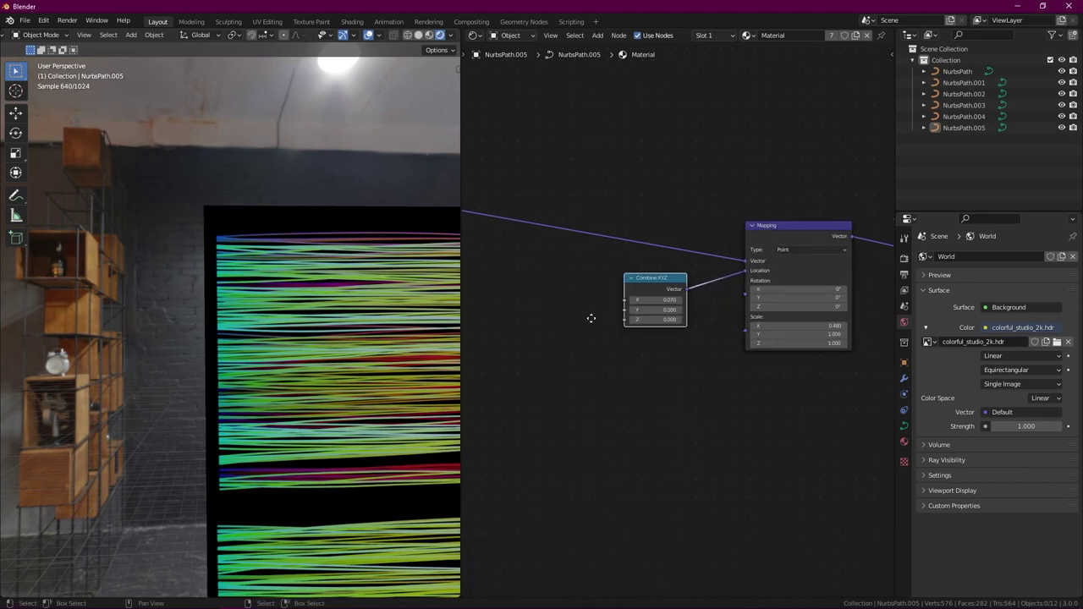
key("shift+a")
type("math")
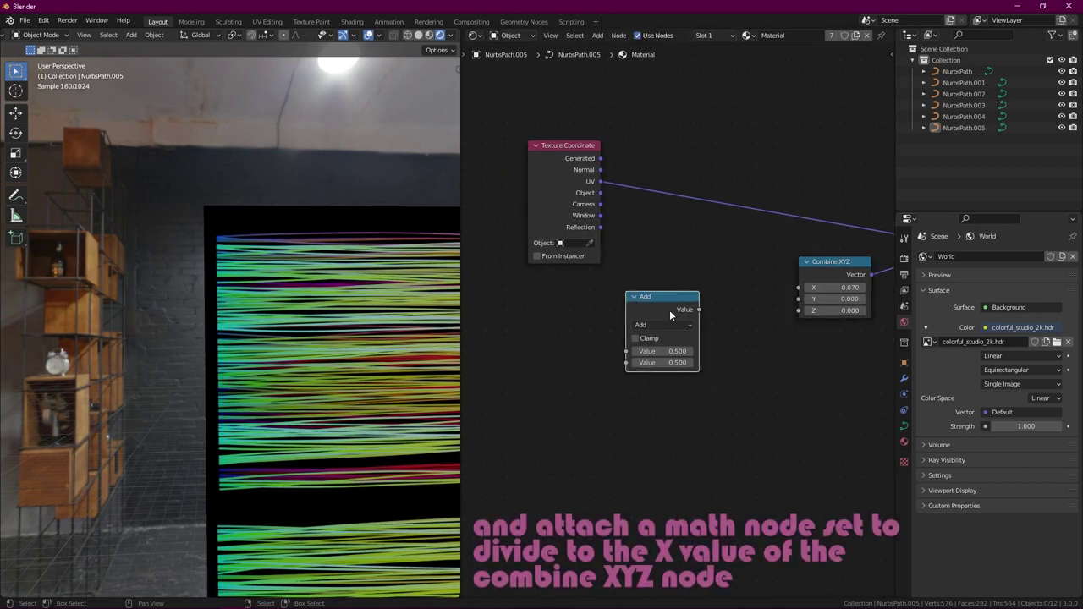
type("f")
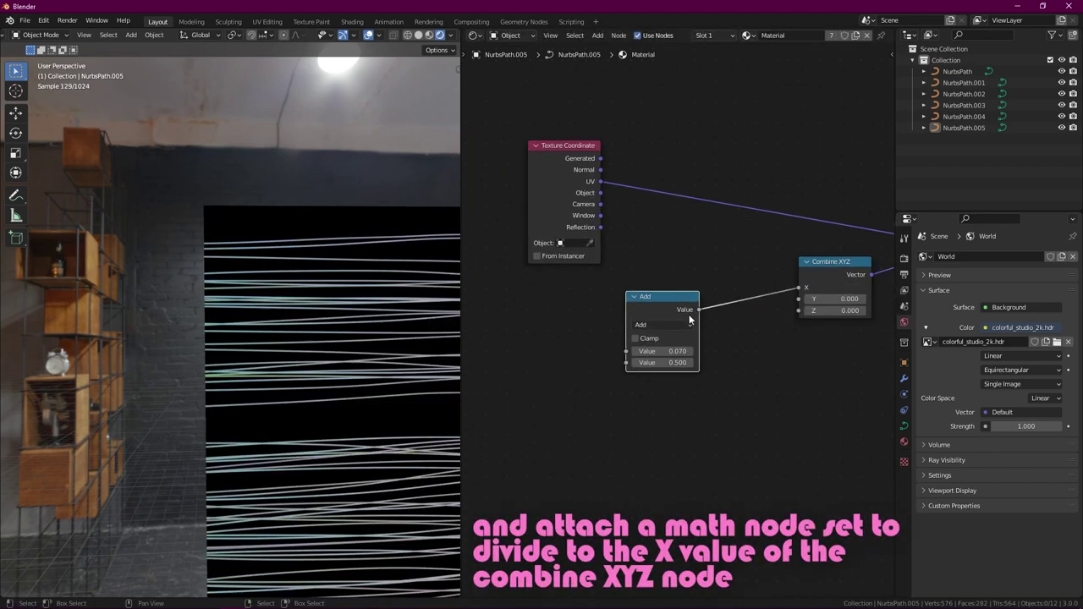
left_click(655, 388)
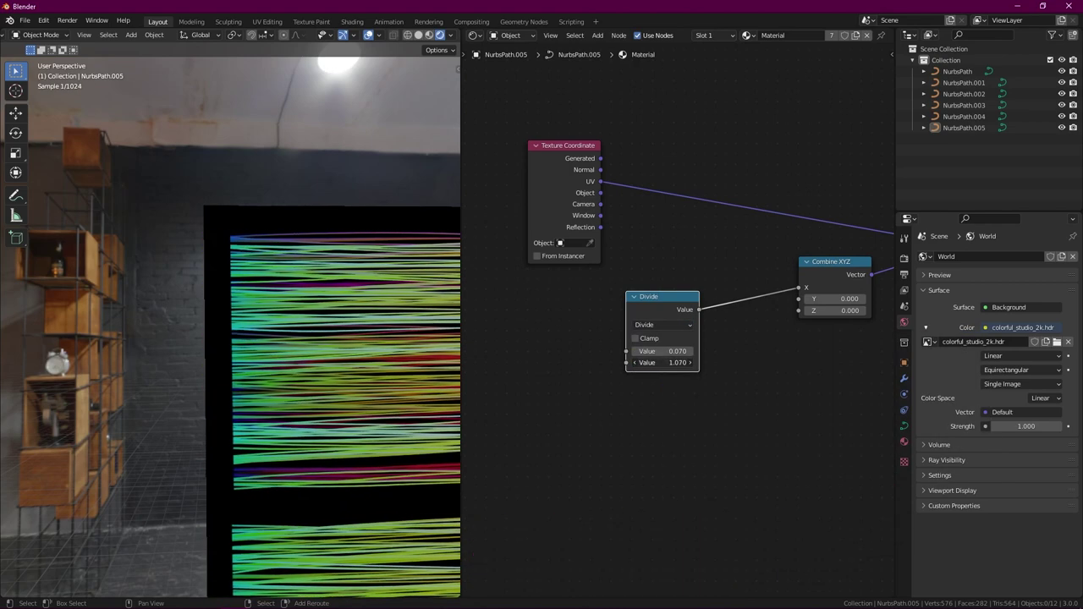
mouse_move(668, 362)
left_mouse_down()
mouse_move(657, 362)
mouse_move(677, 362)
left_mouse_up()
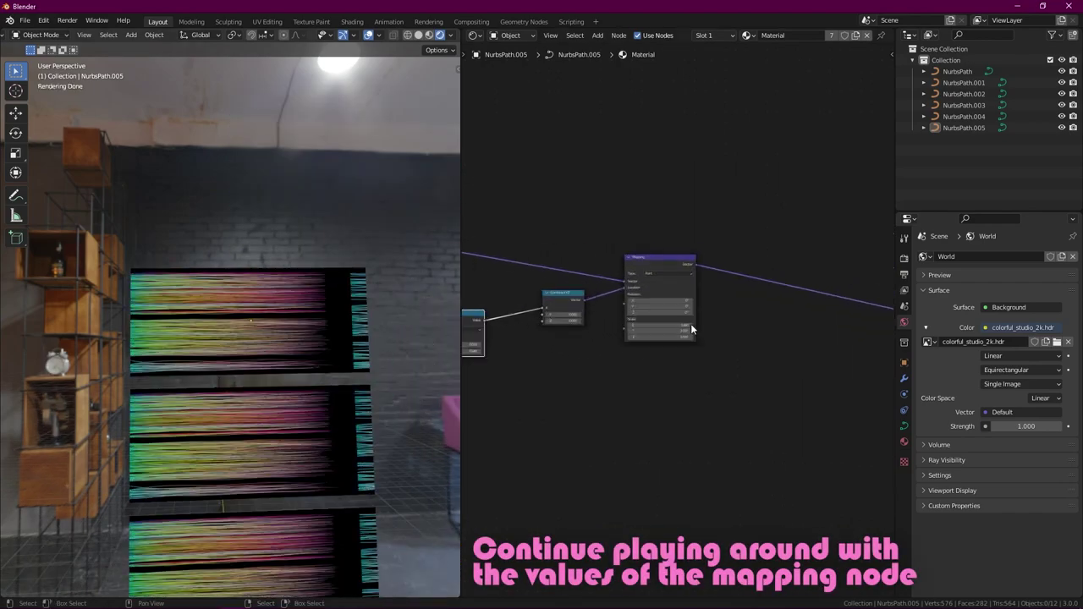
Step: Set Mapping Scale X to 0.410 and fine-tune the Combine XYZ Y offset toward 0.530
scroll(690, 323, "up", 5)
mouse_move(690, 335)
left_mouse_down()
mouse_move(700, 335)
mouse_move(634, 353)
left_mouse_up()
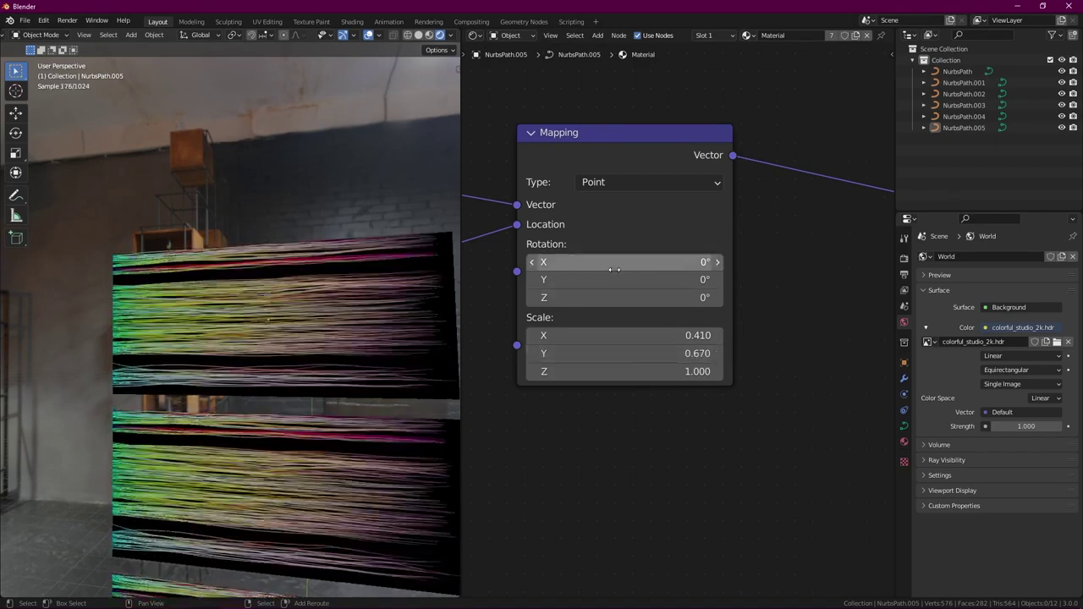
scroll(622, 284, "down", 3)
scroll(670, 302, "up", 3)
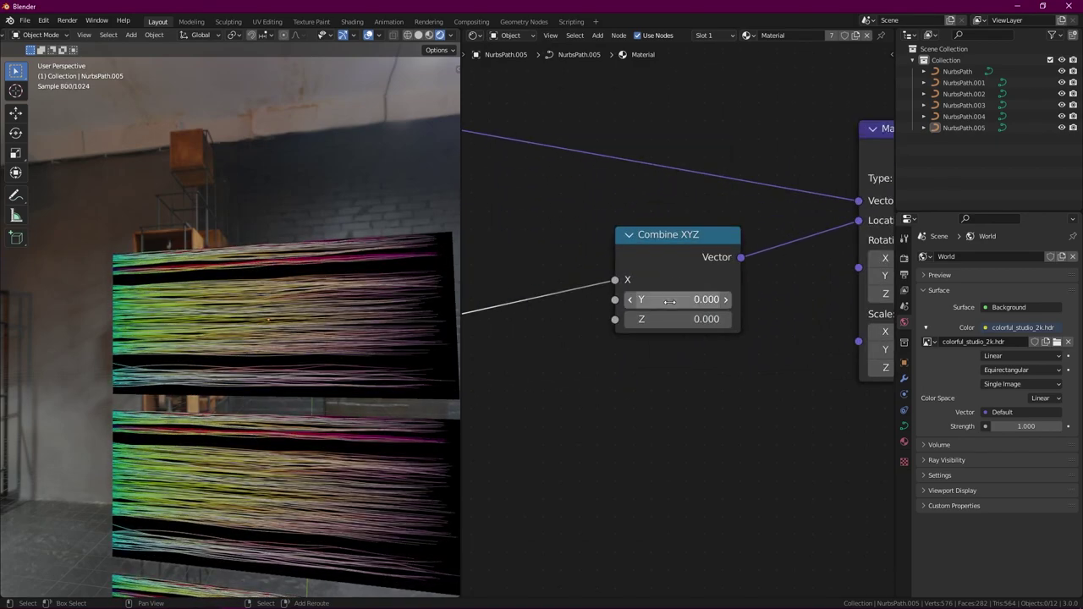
left_click_drag(669, 301, 710, 301)
scroll(761, 300, "down", 2)
scroll(671, 304, "up", 1)
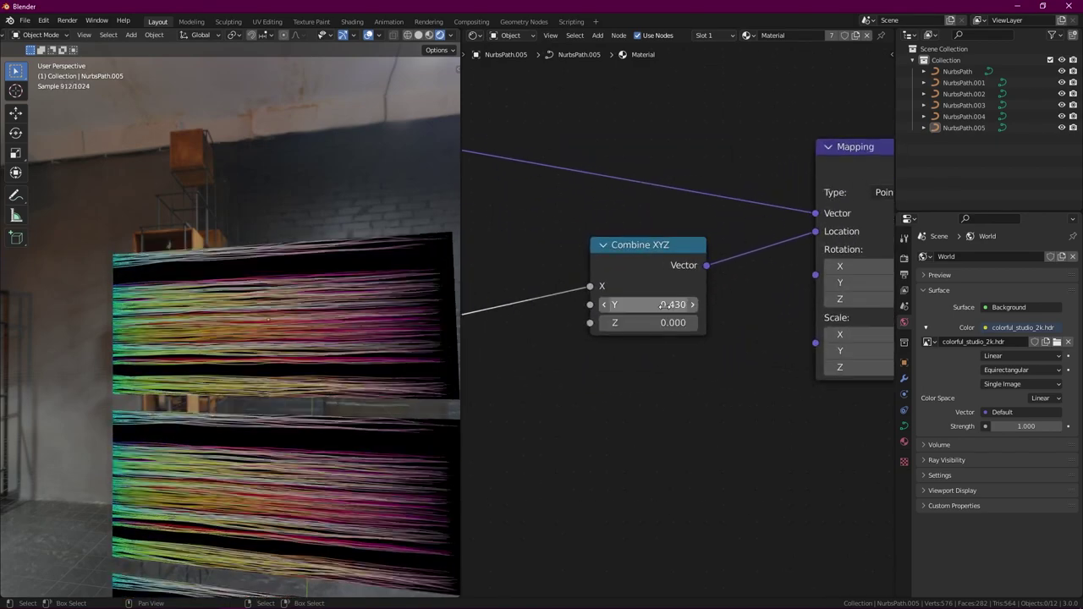
mouse_move(672, 304)
left_mouse_down()
mouse_move(643, 304)
mouse_move(702, 305)
mouse_move(687, 305)
left_mouse_up()
middle_click_drag(711, 305, 456, 318)
left_click_drag(651, 348, 626, 349)
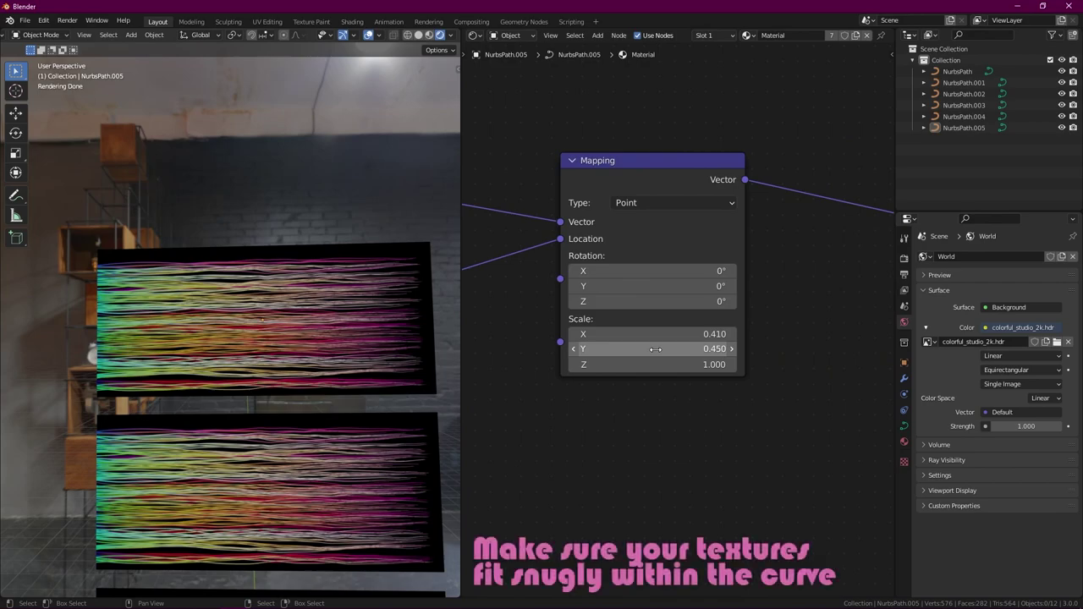
scroll(341, 331, "up", 3)
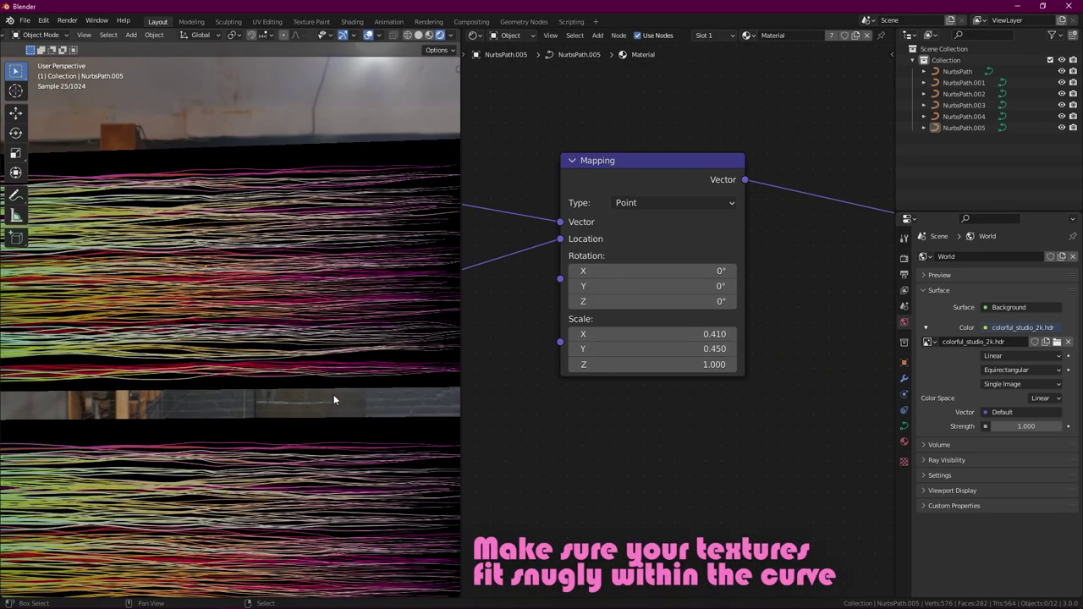
scroll(333, 394, "down", 3)
Step: Settle the Mapping Scale Y at 0.450 so the strand texture fits the top card
middle_click_drag(247, 205, 271, 182)
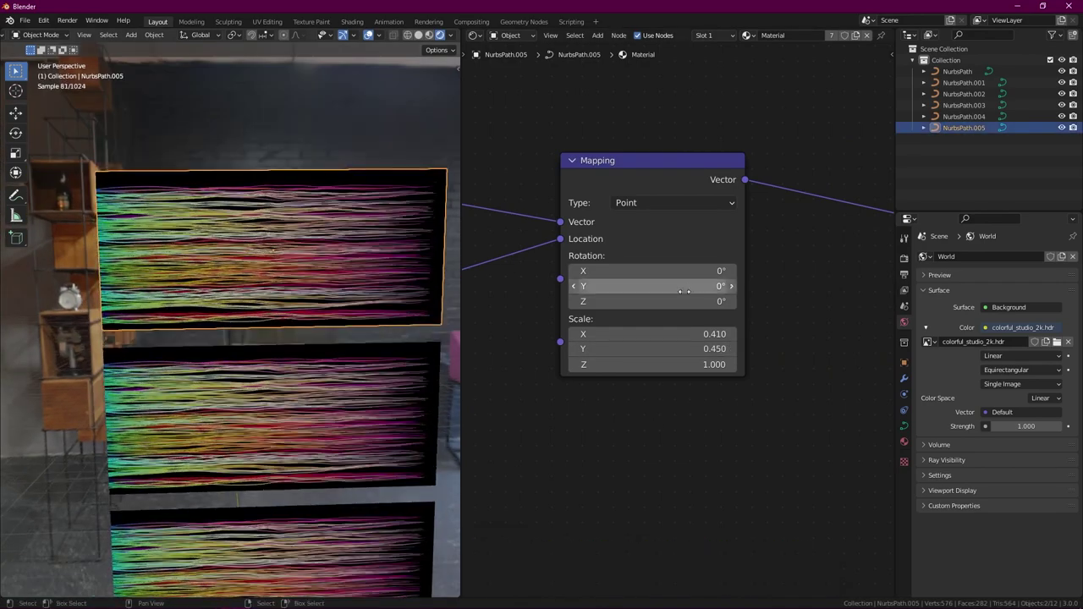
middle_click_drag(465, 311, 620, 345)
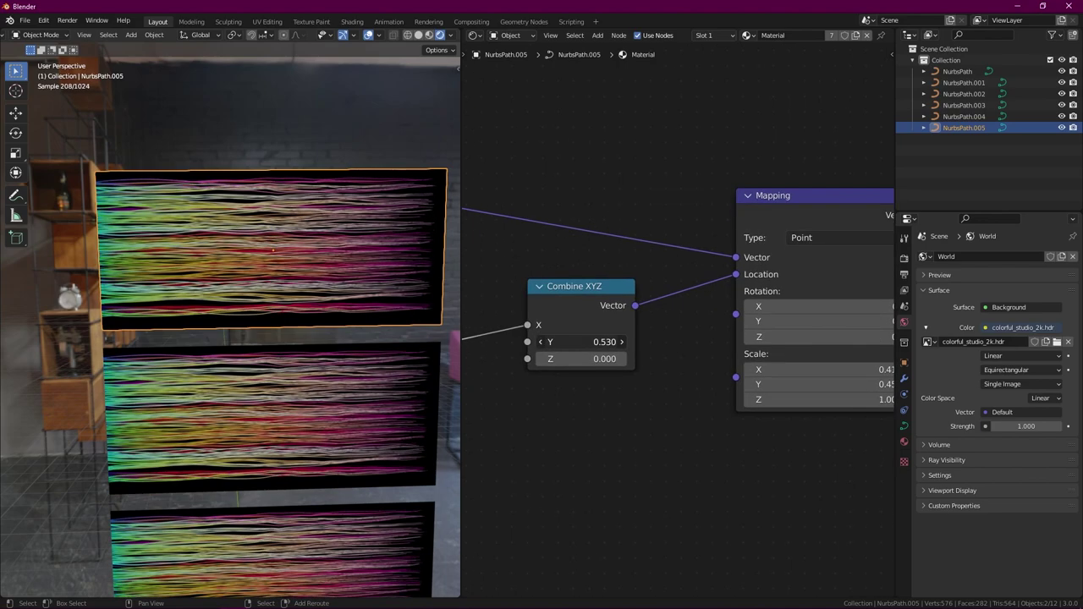
scroll(271, 338, "down", 5)
scroll(658, 328, "up", 2)
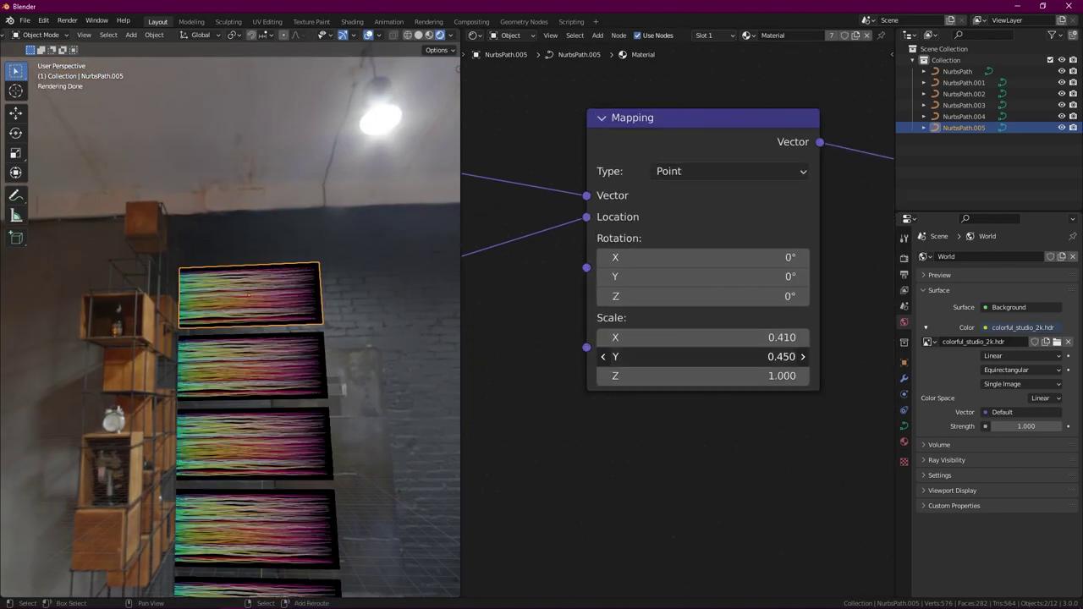
left_click_drag(703, 356, 719, 356)
scroll(200, 241, "up", 3)
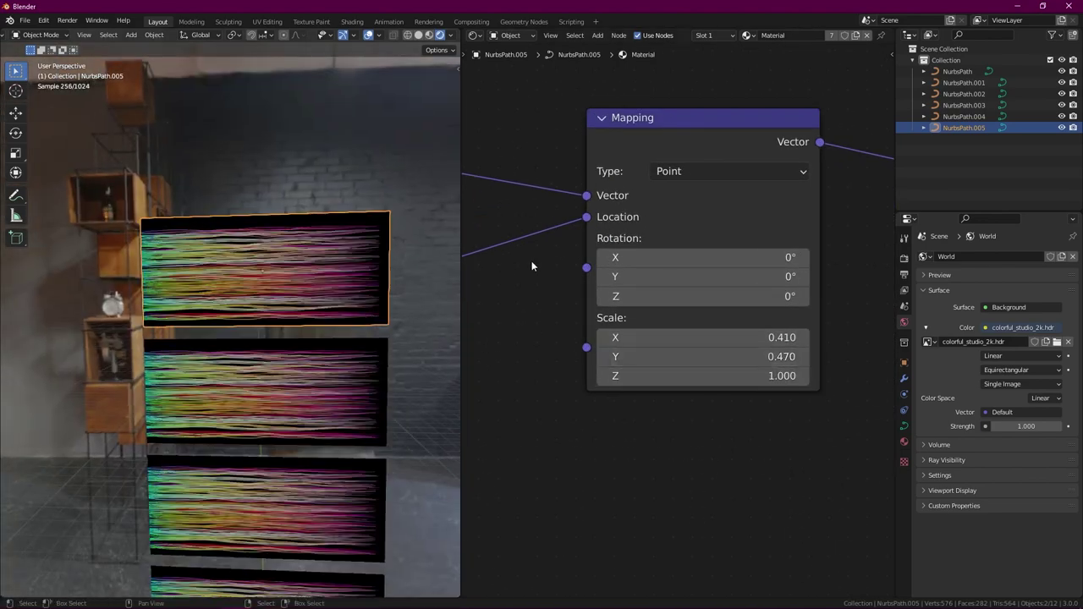
left_click_drag(703, 356, 690, 356)
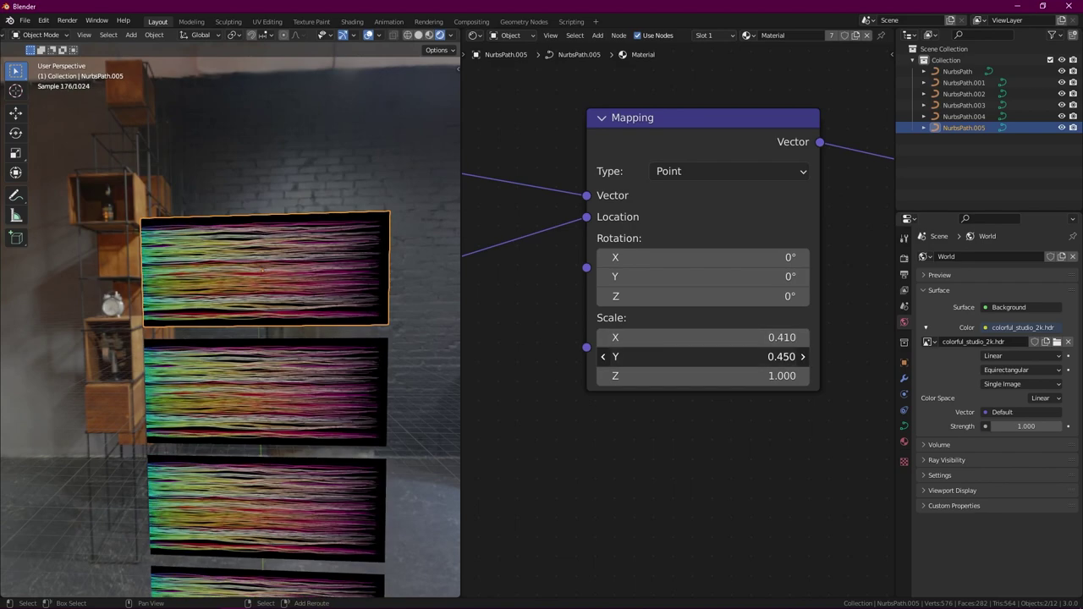
scroll(686, 321, "down", 2)
scroll(721, 178, "down", 1)
scroll(541, 355, "down", 3)
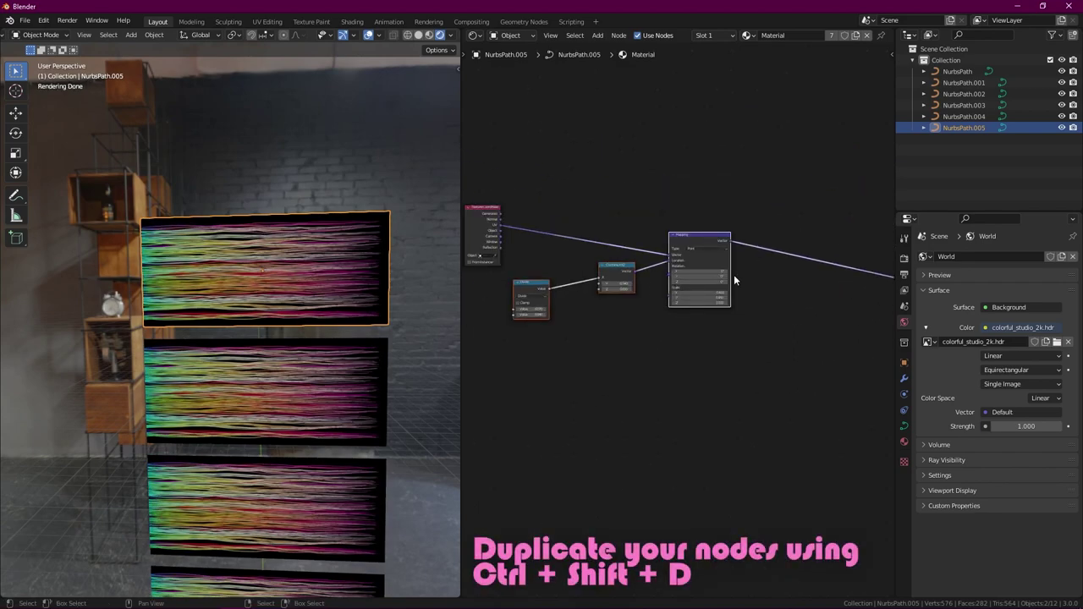
Step: Duplicate the Divide, Combine XYZ and Mapping chain below the original and wire its Vector output
key("ctrl+shift+d")
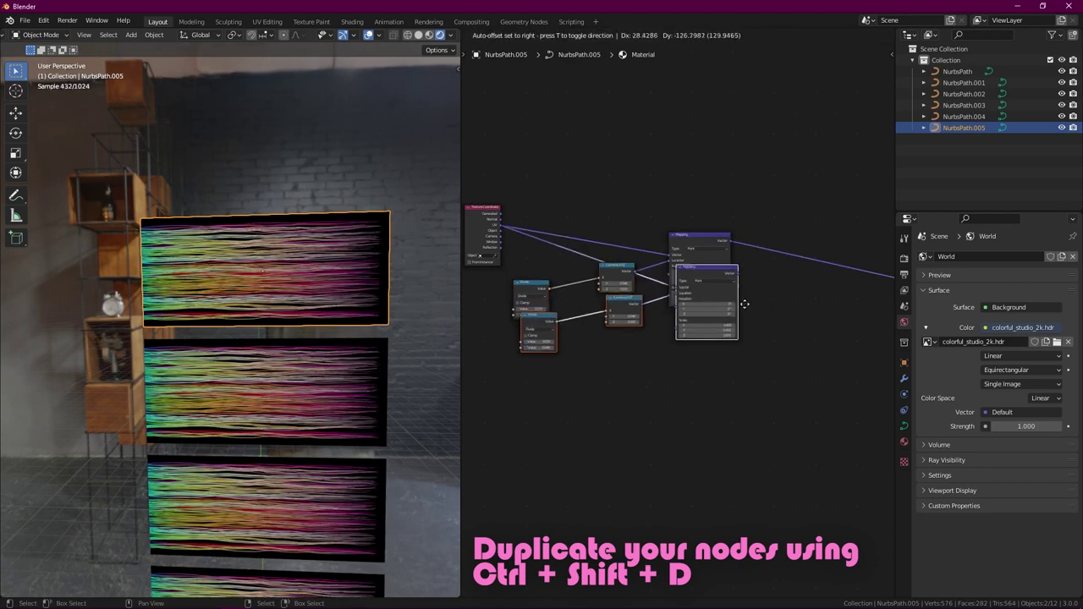
left_click(734, 365)
middle_click_drag(773, 333, 612, 315)
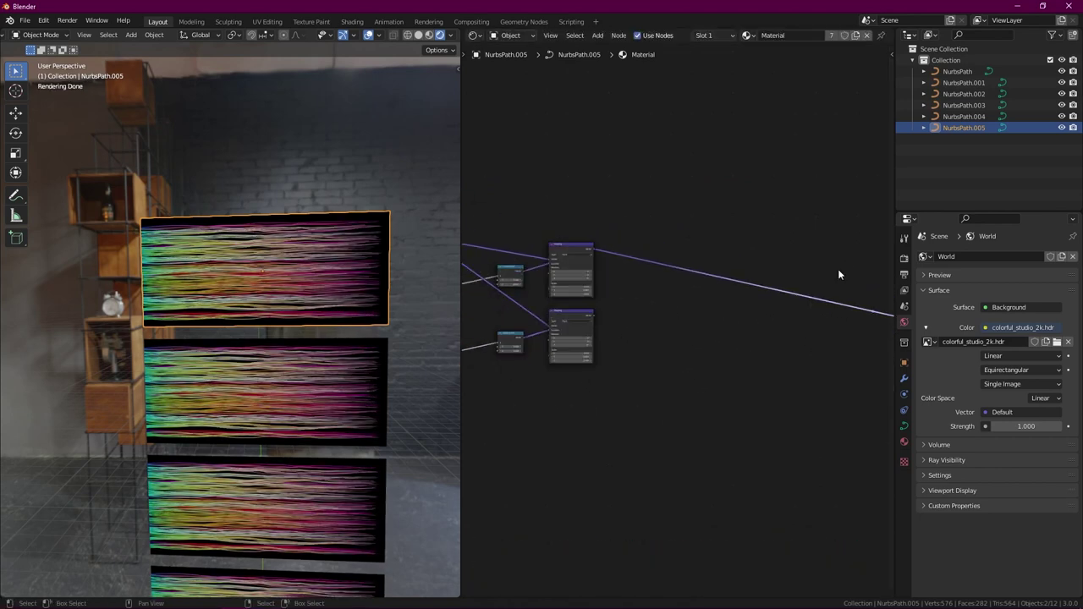
scroll(677, 296, "up", 4)
left_click_drag(630, 289, 745, 272)
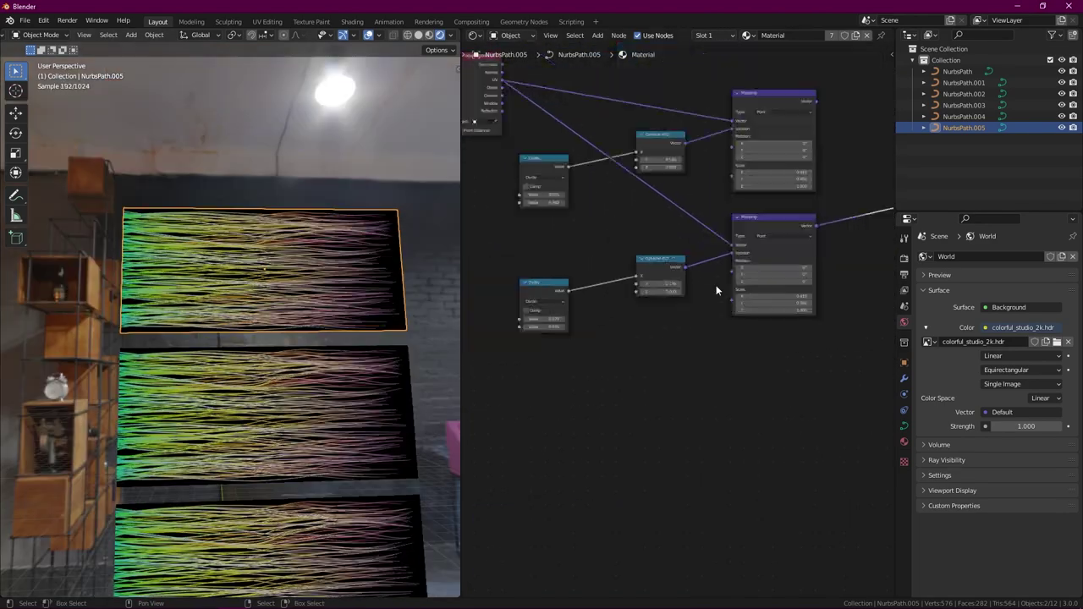
Step: Move the duplicated chain lower and set its Mapping Scale to X 0.430, Y 0.140
left_click_drag(554, 363, 796, 262)
left_click(745, 437)
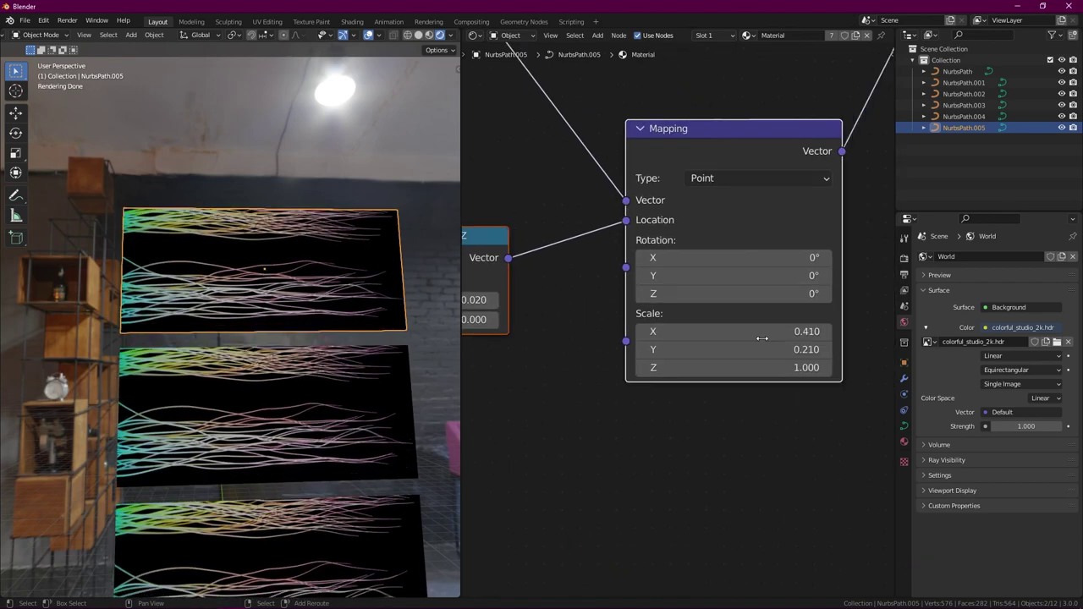
left_click_drag(761, 338, 744, 350)
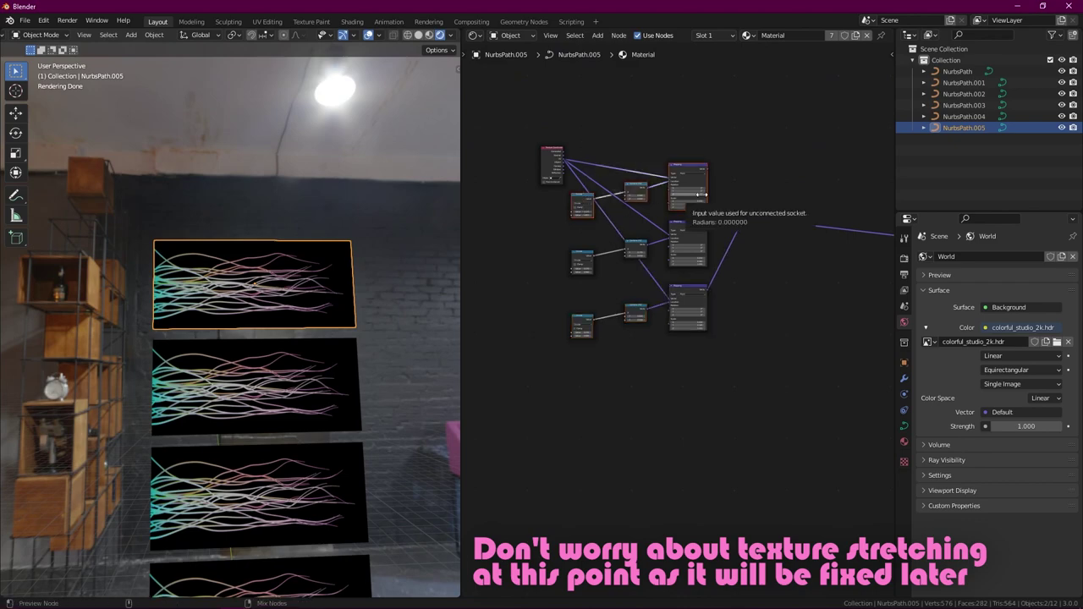
Step: Tune the next chain's Divide values and Mapping Scale X 0.420, fitting offset 0.320 and Scale Y 0.680
scroll(501, 331, "up", 4)
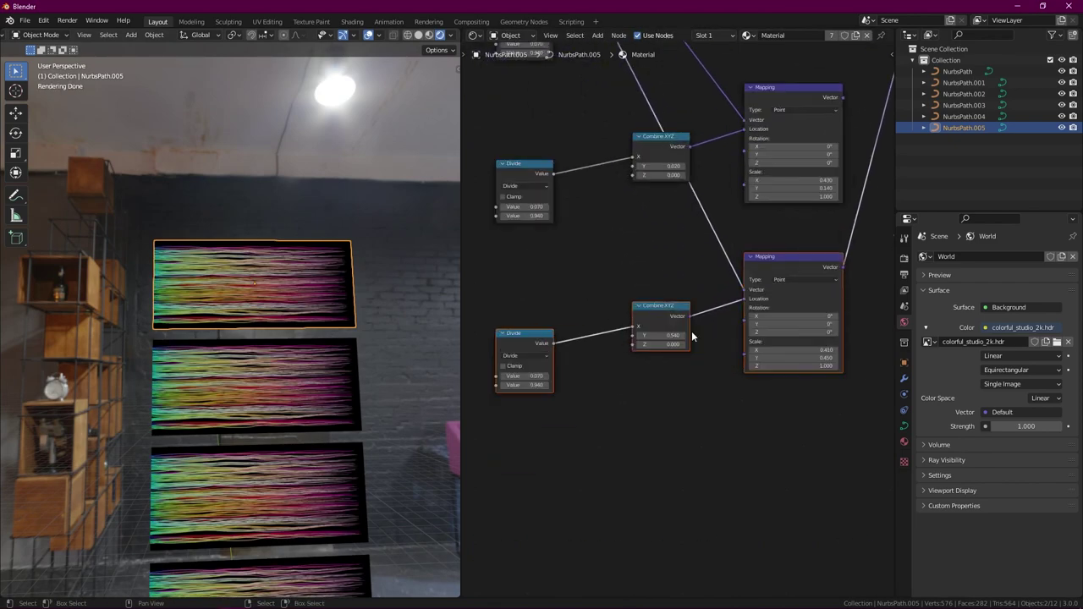
scroll(624, 334, "up", 4)
middle_click_drag(768, 343, 897, 330)
scroll(762, 338, "down", 1)
left_click_drag(544, 404, 533, 404)
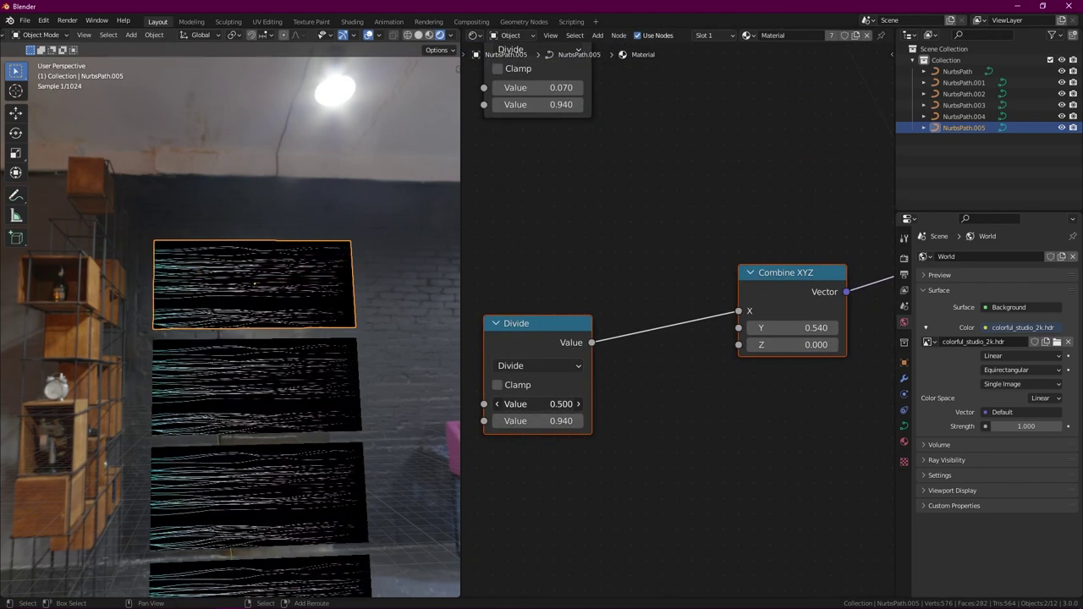
scroll(306, 360, "up", 3)
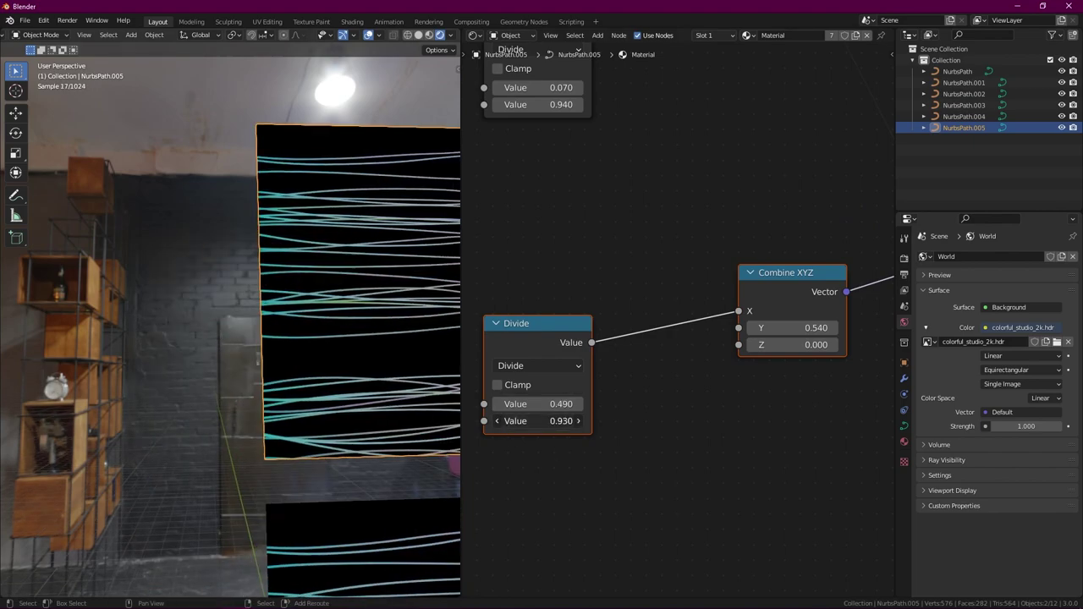
scroll(368, 384, "down", 3)
scroll(597, 278, "down", 3)
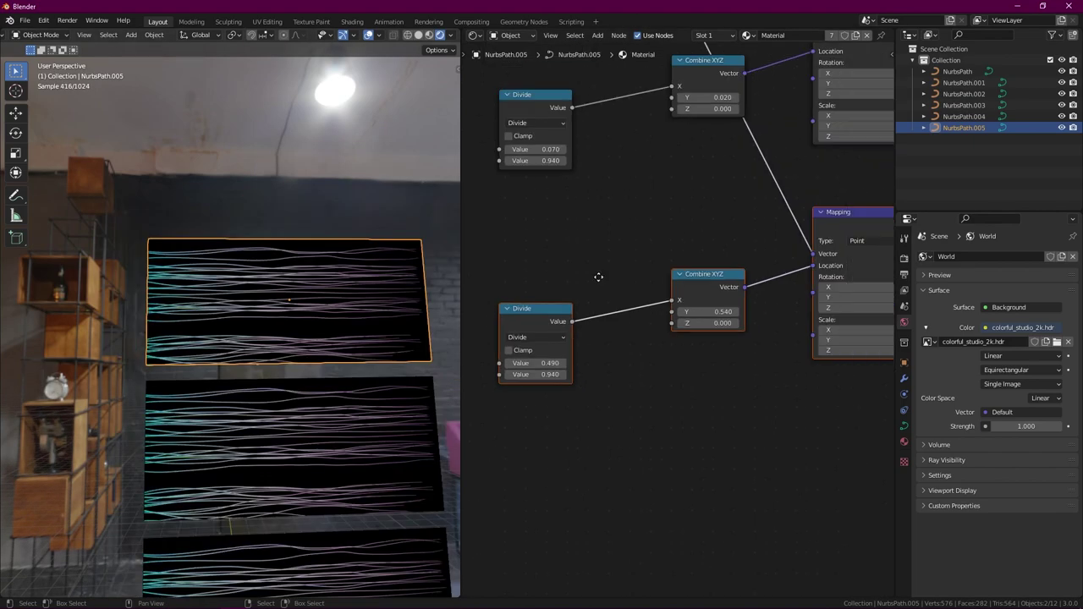
scroll(597, 278, "up", 5)
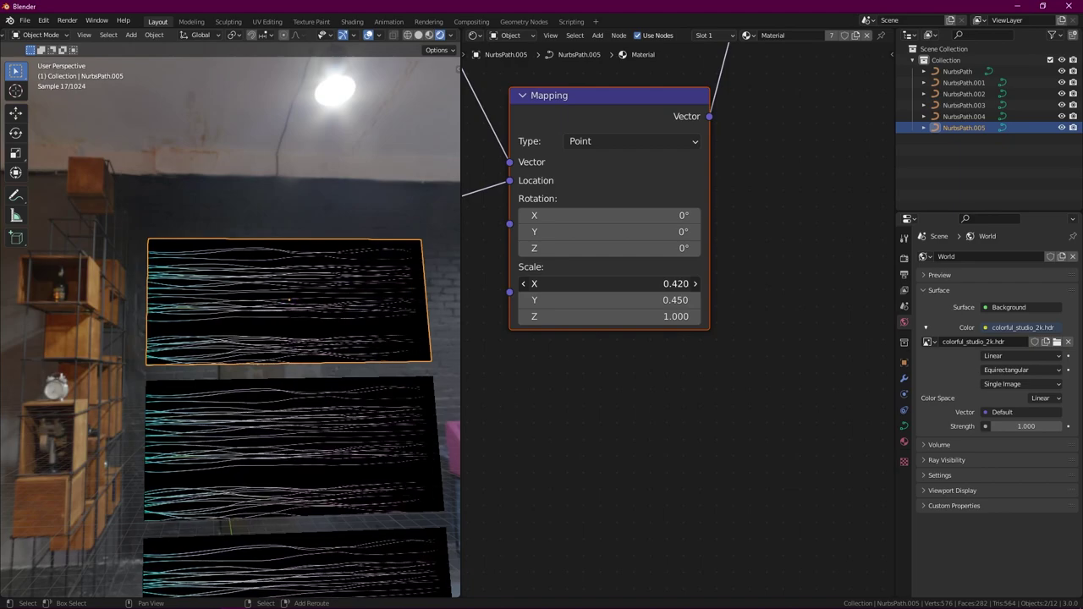
left_click_drag(636, 300, 643, 299)
middle_click_drag(636, 292, 820, 298)
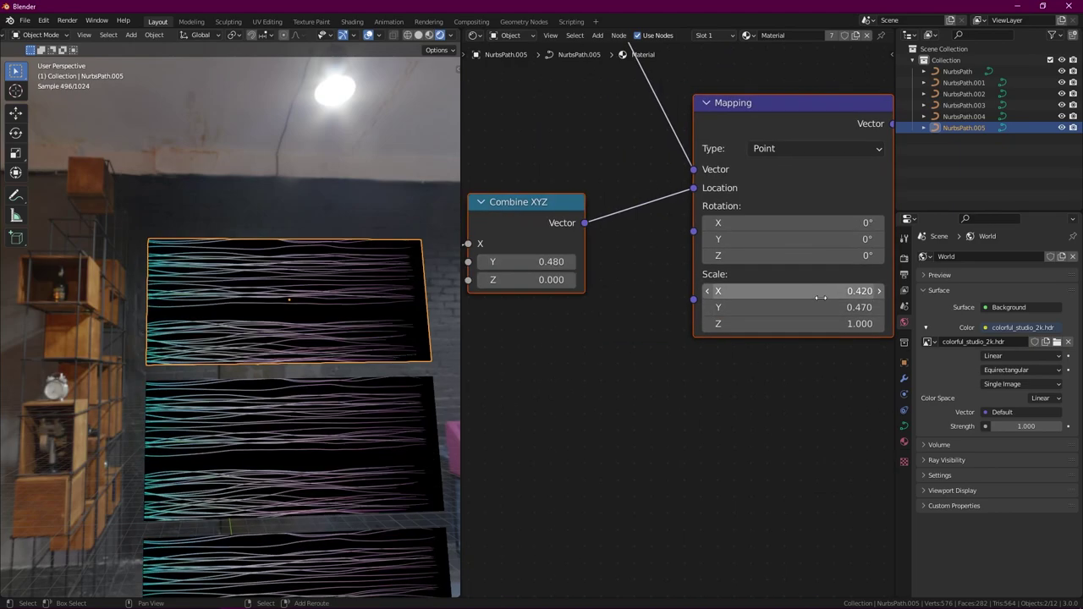
left_click_drag(816, 307, 854, 307)
mouse_move(533, 262)
left_mouse_down()
mouse_move(503, 261)
mouse_move(525, 261)
left_mouse_up()
left_click_drag(795, 307, 817, 307)
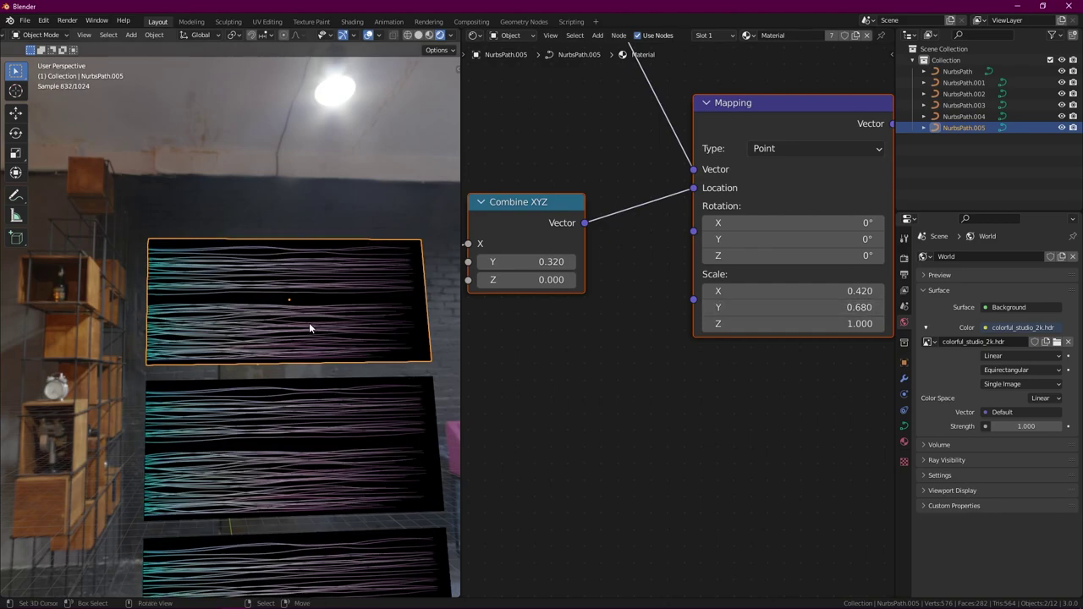
Step: Shift another chain's Combine XYZ Y offset to 0.020 and reduce its Mapping Scale Y to 0.330
scroll(309, 327, "up", 4)
scroll(283, 275, "down", 3)
scroll(532, 372, "down", 5)
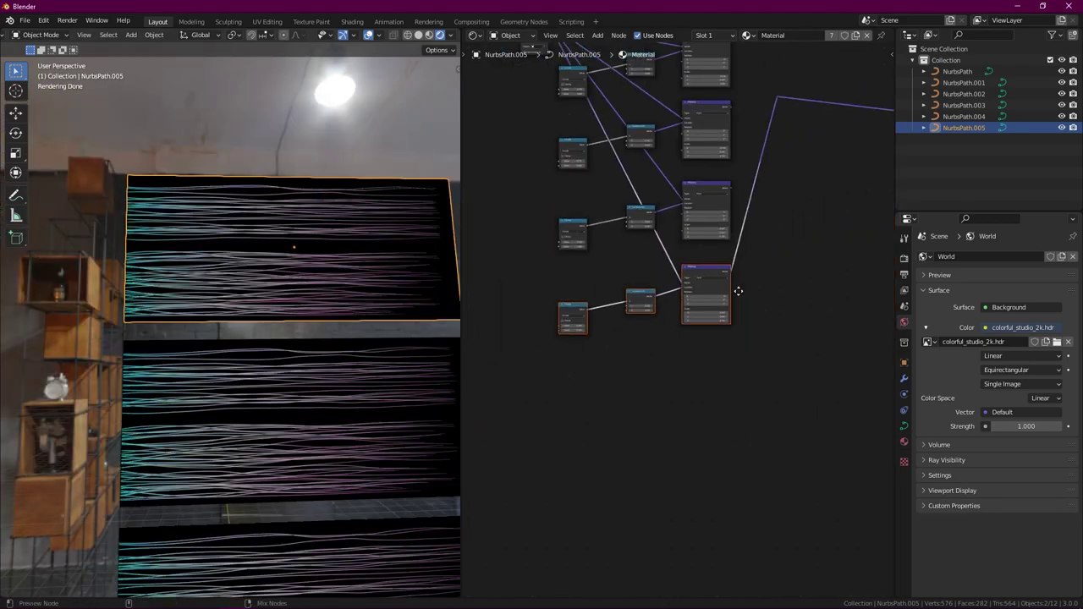
scroll(677, 372, "up", 3)
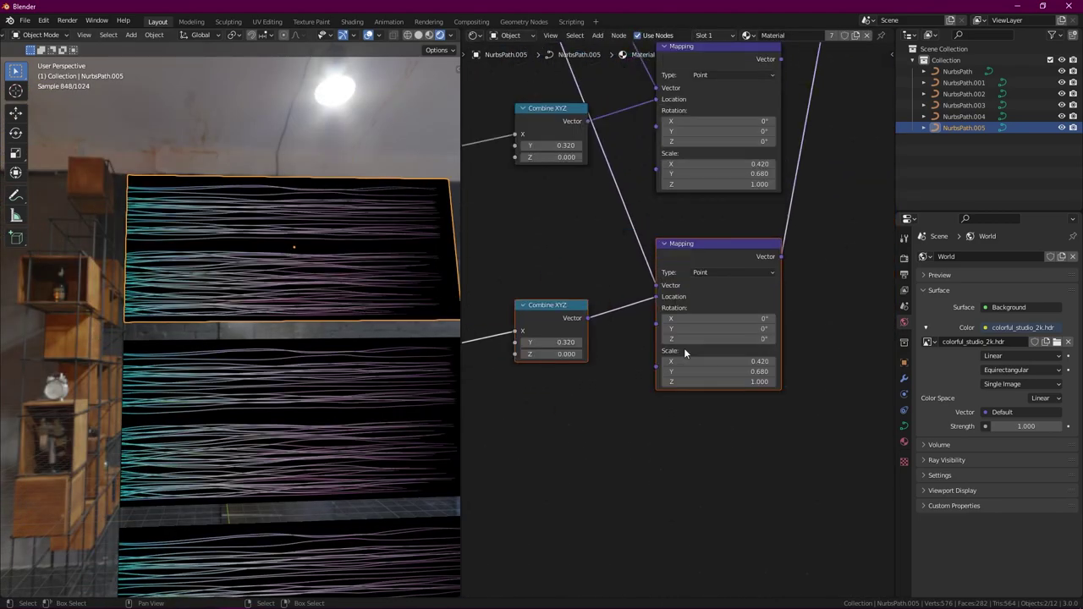
scroll(675, 376, "up", 2)
scroll(609, 377, "up", 1)
middle_click_drag(609, 377, 736, 369)
left_click_drag(627, 322, 637, 321)
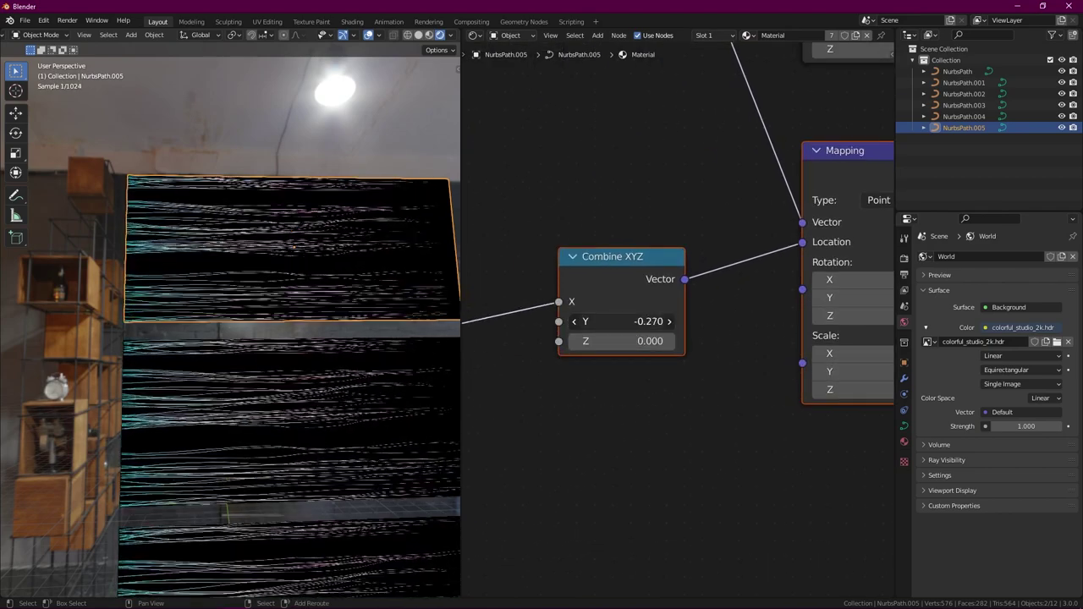
middle_click_drag(637, 321, 391, 301)
left_click_drag(744, 388, 762, 388)
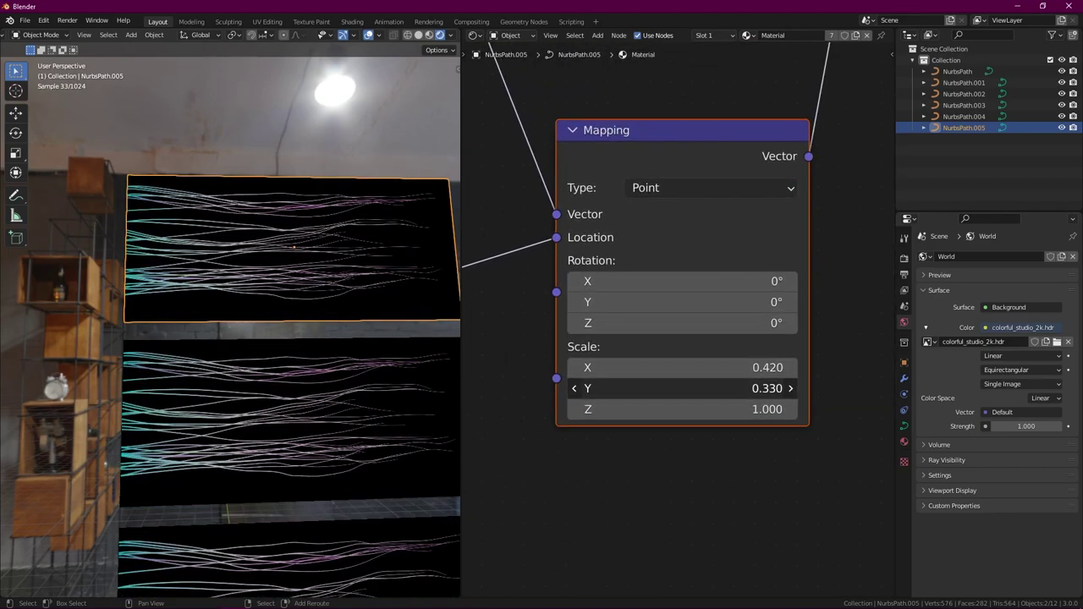
scroll(751, 294, "down", 2)
scroll(751, 295, "down", 4)
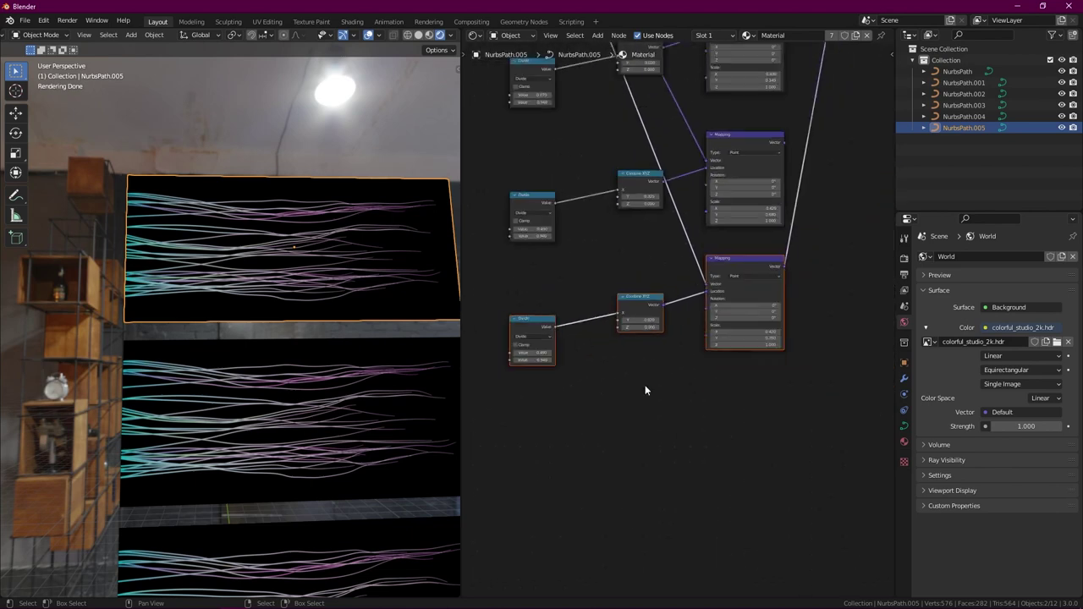
left_click(736, 391)
Step: Adjust the lowest chain's Combine XYZ Y offset and bring its Mapping Scale Y to 0.320
scroll(640, 440, "down", 2)
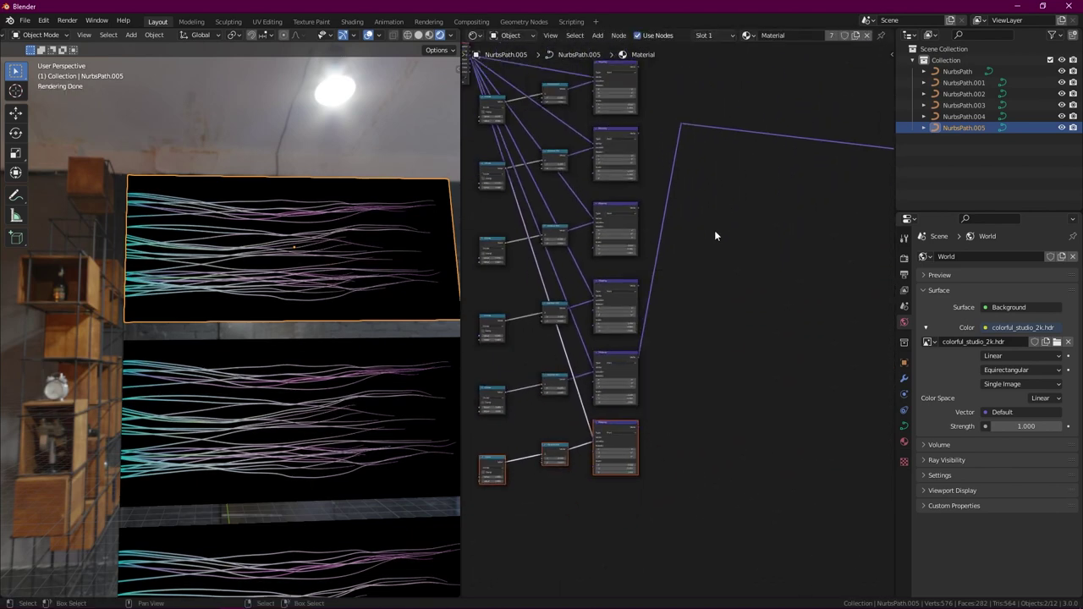
middle_click_drag(682, 127, 687, 402, "ctrl")
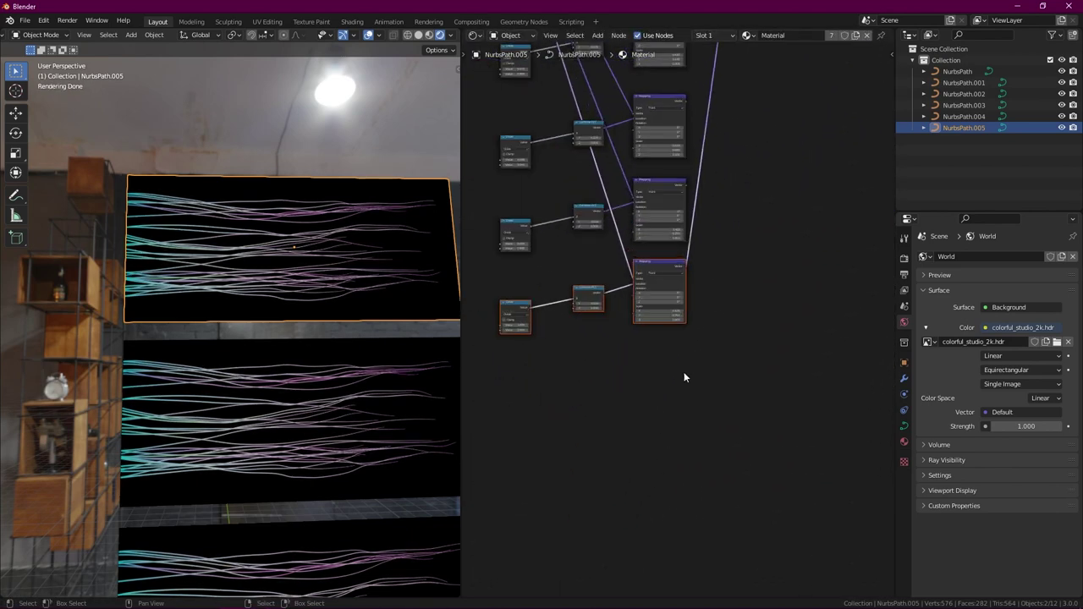
scroll(683, 378, "up", 3)
scroll(683, 309, "up", 2)
scroll(643, 322, "up", 2)
left_click_drag(597, 330, 575, 331)
key("ctrl+z")
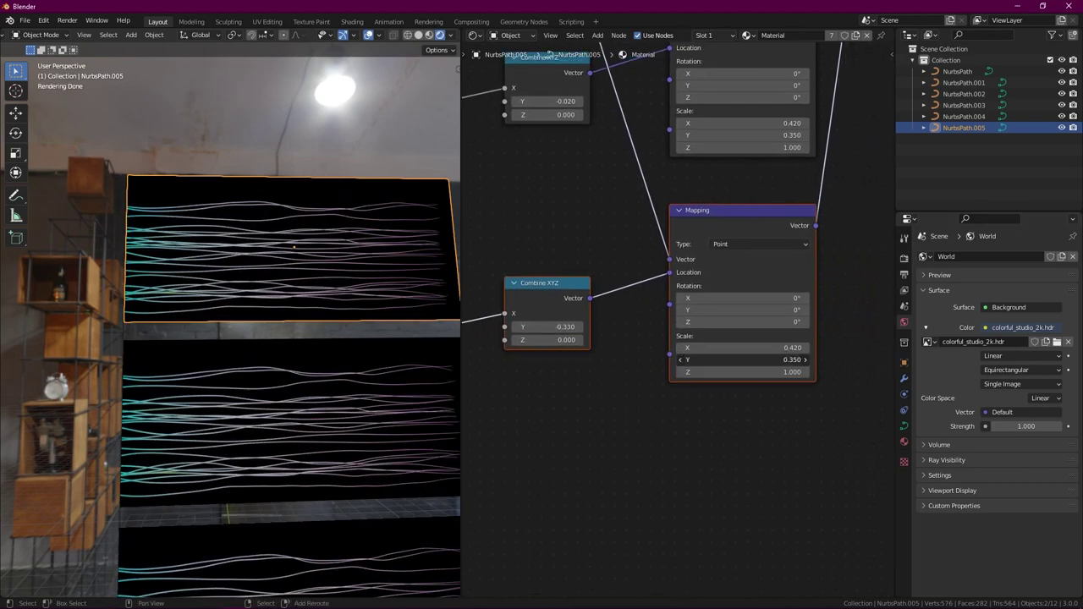
key("ctrl+z")
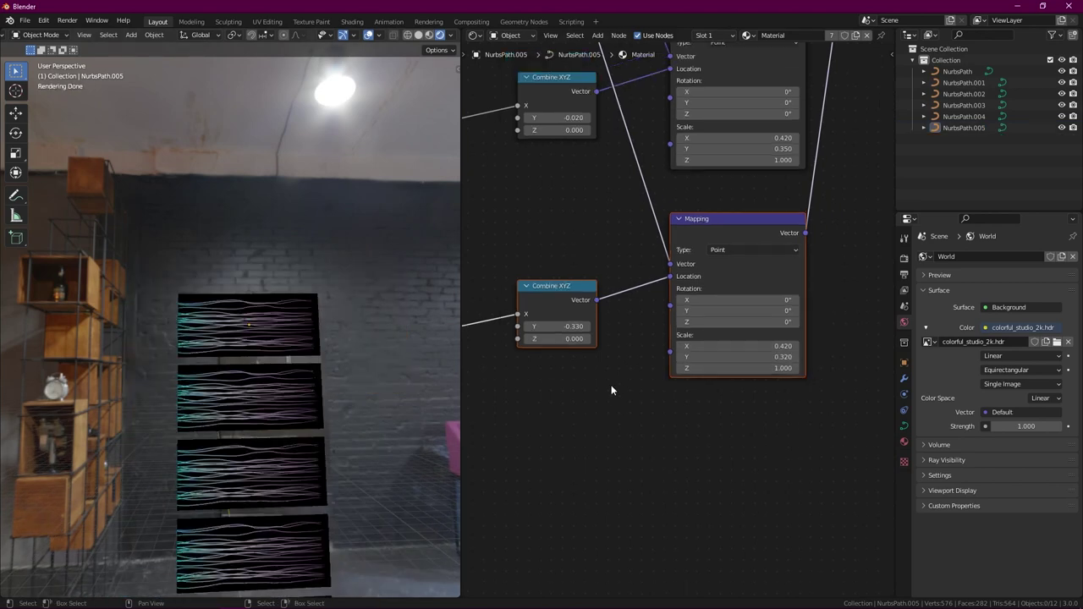
left_click(520, 254)
scroll(711, 393, "up", 4)
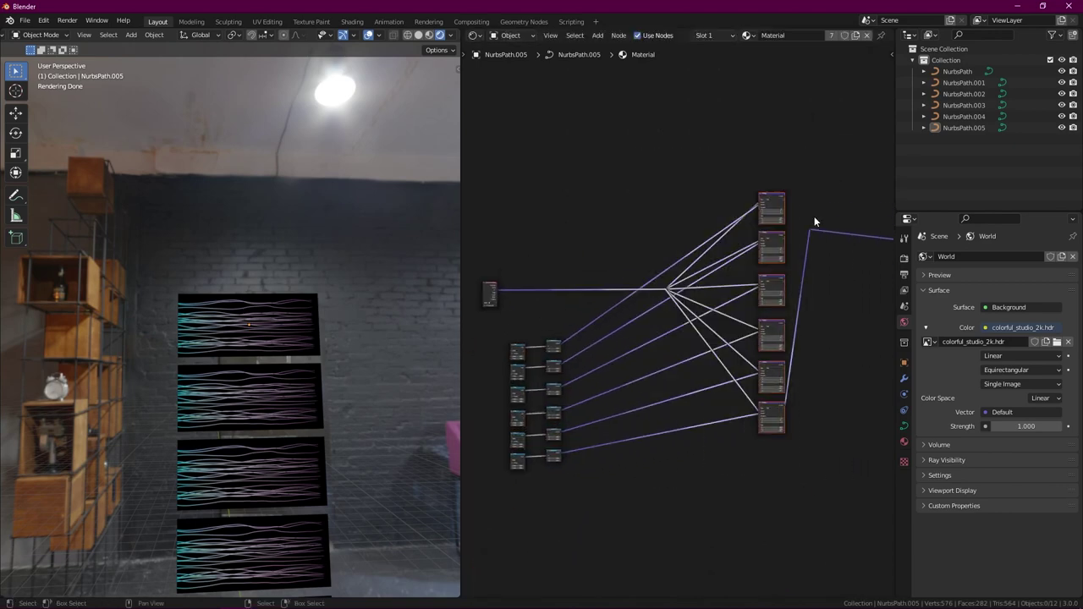
Step: Give the NurbsPath curves pass indices 0–5 under Relations and preview the Object Info Object Index
middle_click_drag(741, 350, 705, 459)
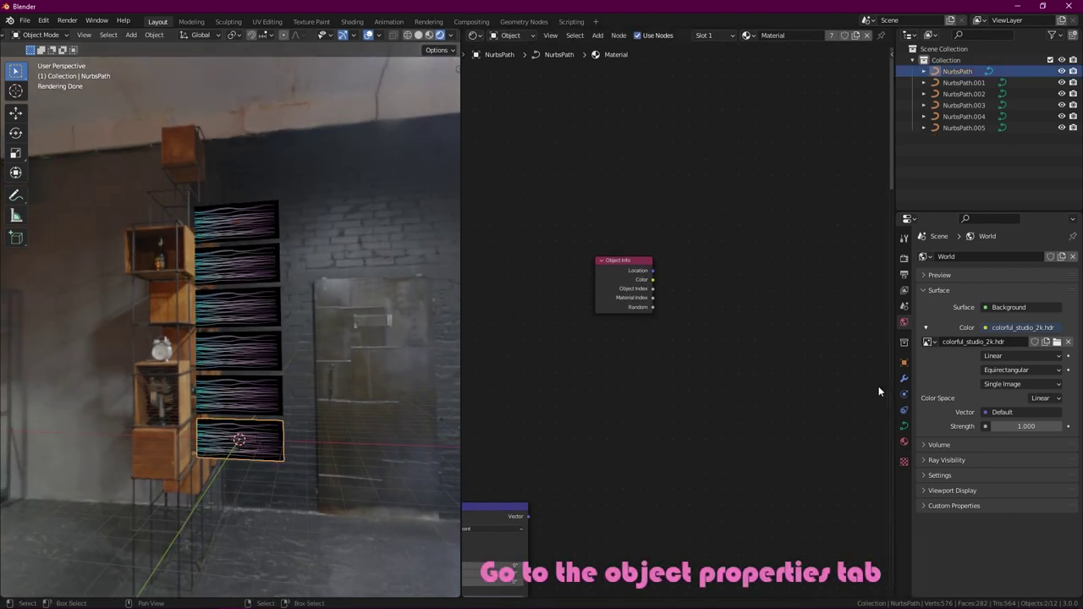
left_click(903, 363)
left_click(948, 434)
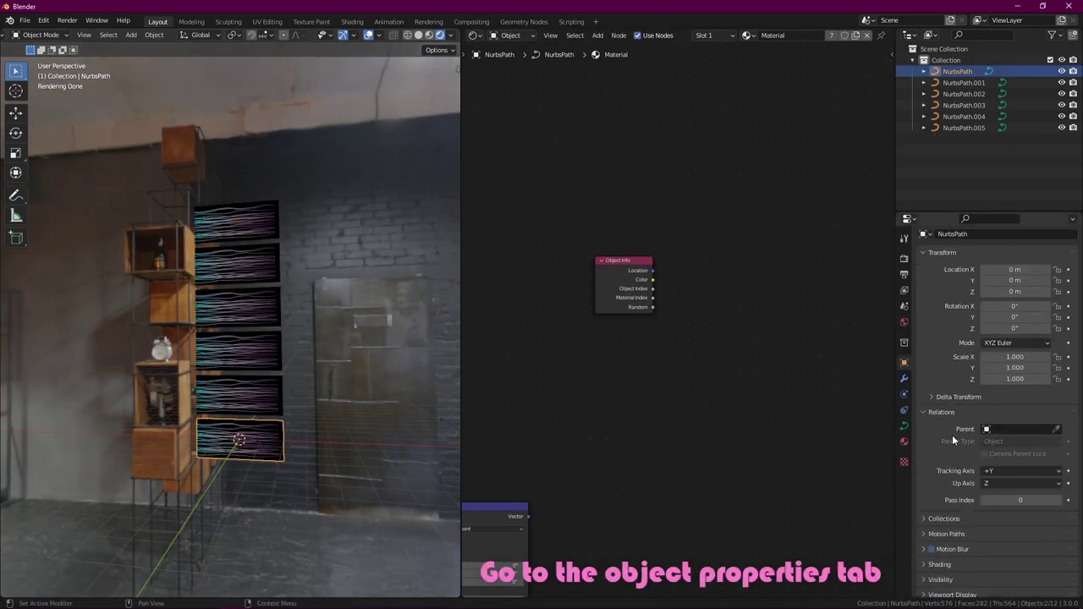
scroll(948, 440, "down", 2)
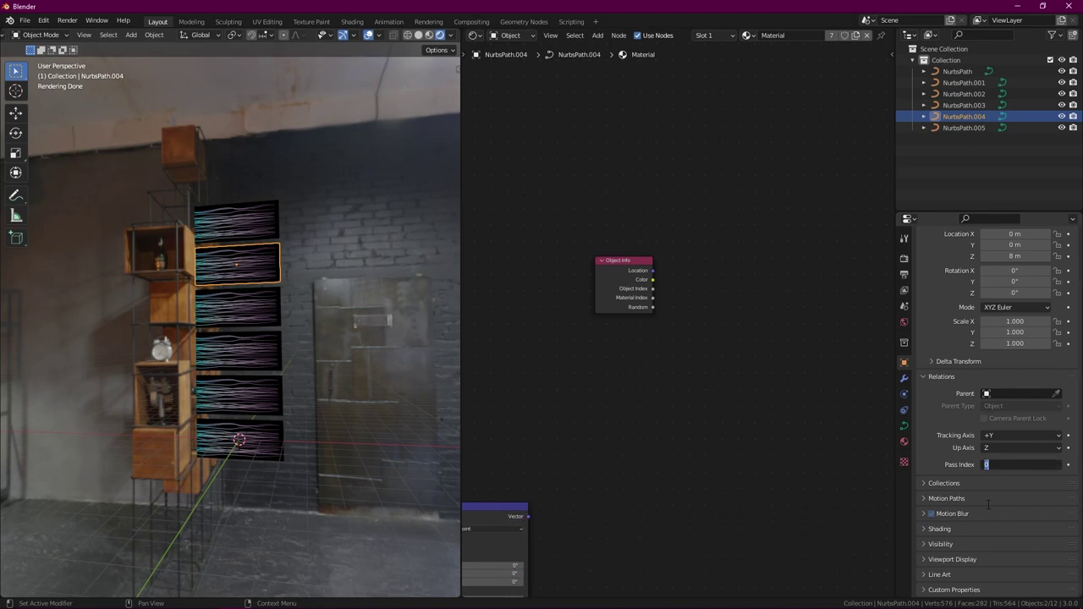
left_click(614, 284, "ctrl+shift")
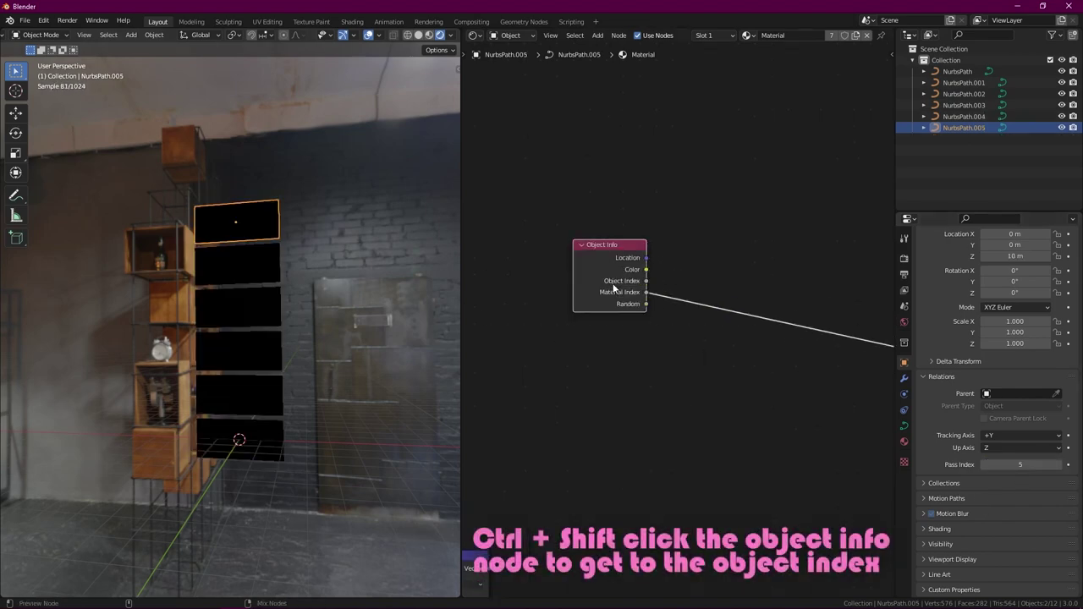
middle_click_drag(254, 304, 336, 309)
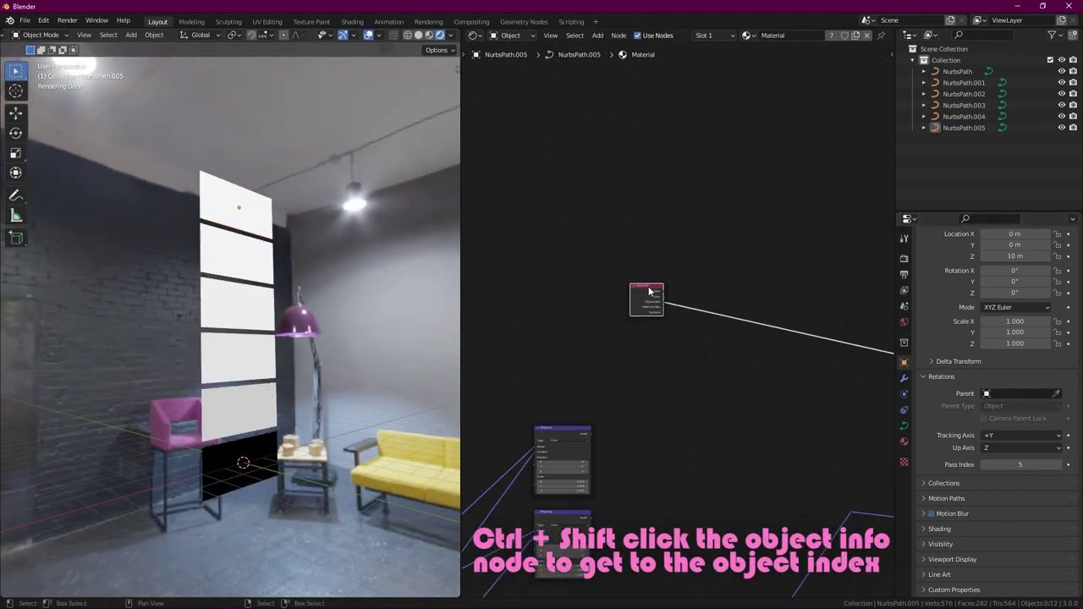
Step: Add a Map Range node beside Object Info and set its From Max to 5
key("shift+a")
left_click(684, 274)
type("map")
left_click(715, 293)
left_click(642, 318)
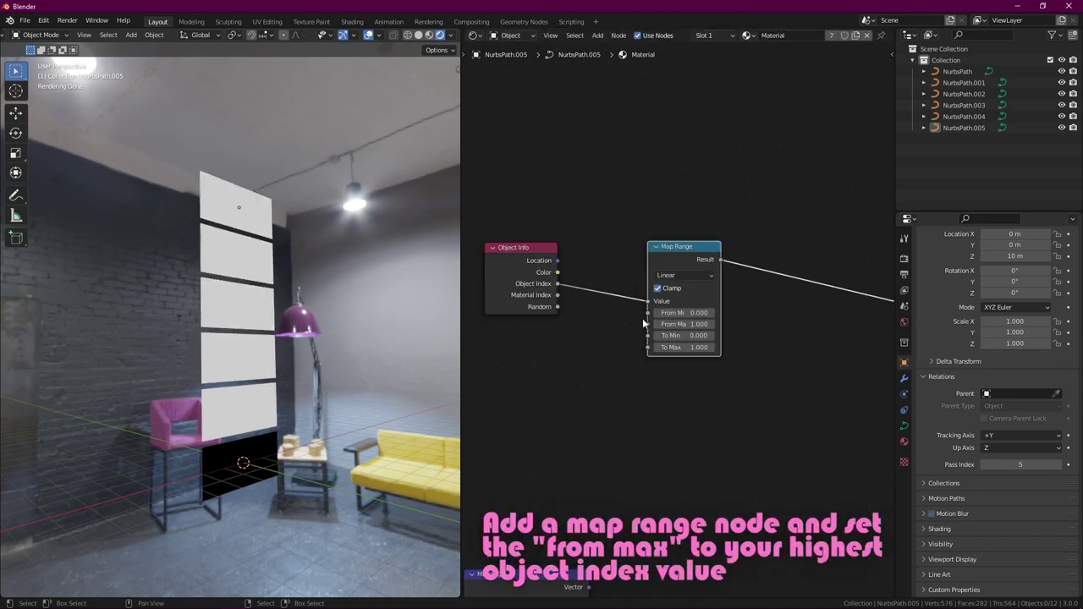
scroll(677, 322, "up", 2)
double_click(685, 325)
type("5.000")
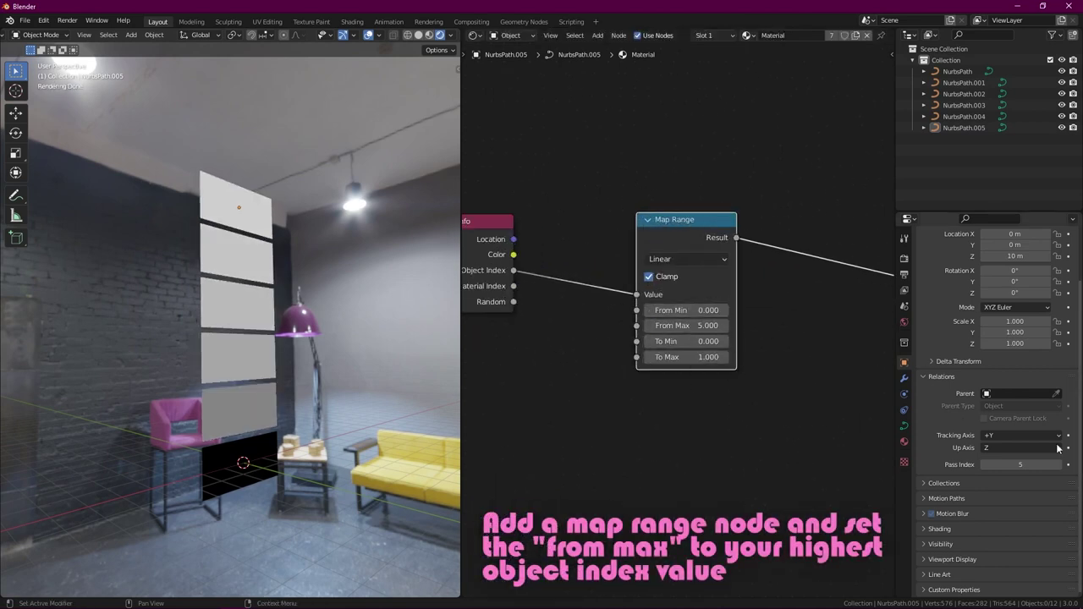
scroll(705, 322, "down", 3)
scroll(643, 267, "up", 2)
Step: Add a Math node set to Compare and adjust its value to isolate one card
key("shift+a")
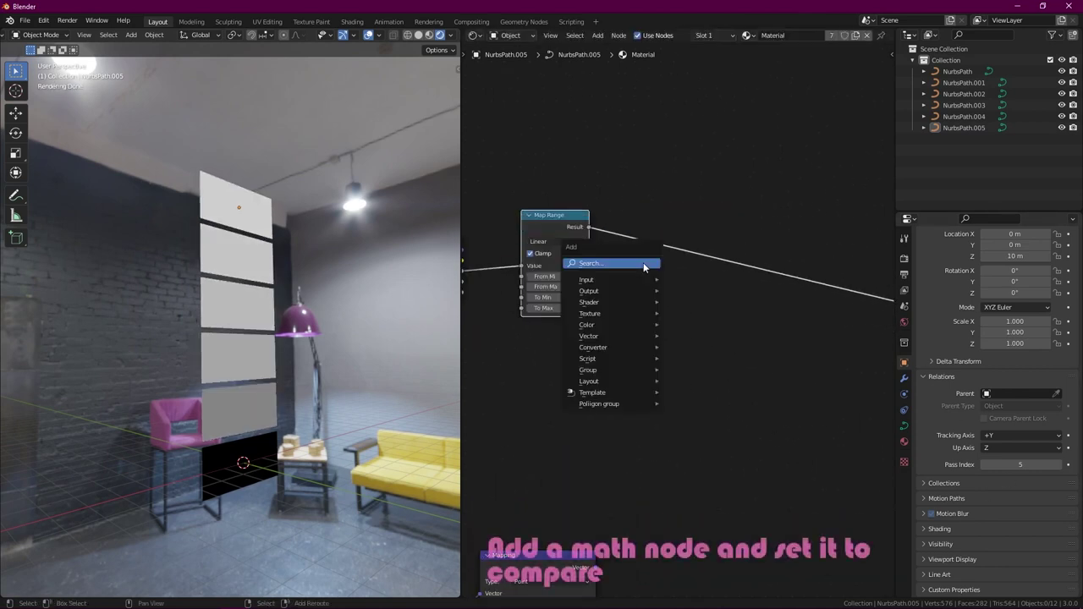
left_click(662, 244)
scroll(662, 245, "up", 2)
left_click(678, 222)
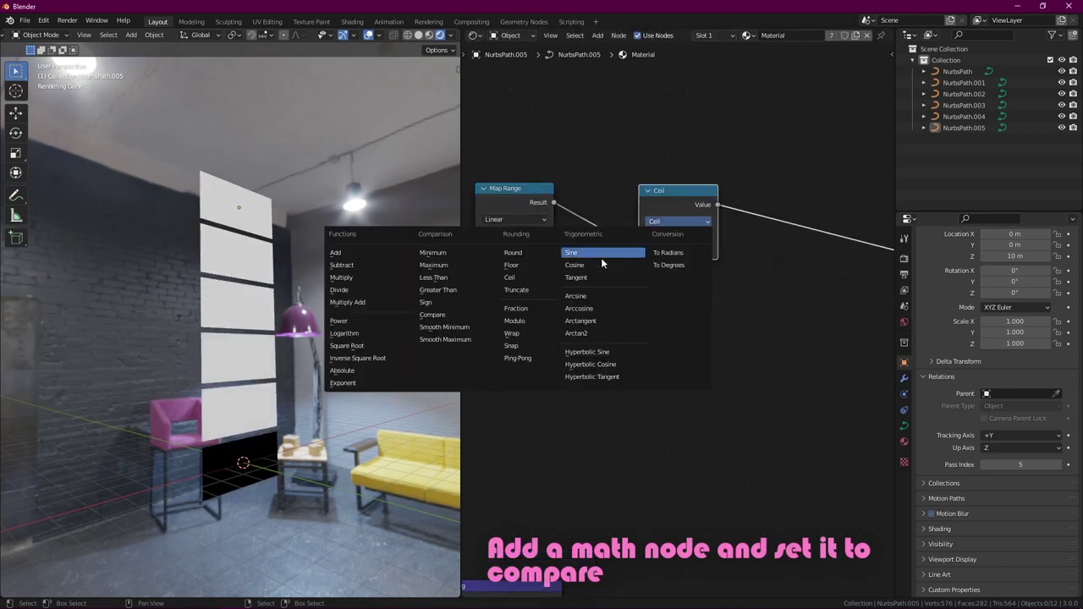
left_click(441, 317)
left_click_drag(677, 262, 643, 261)
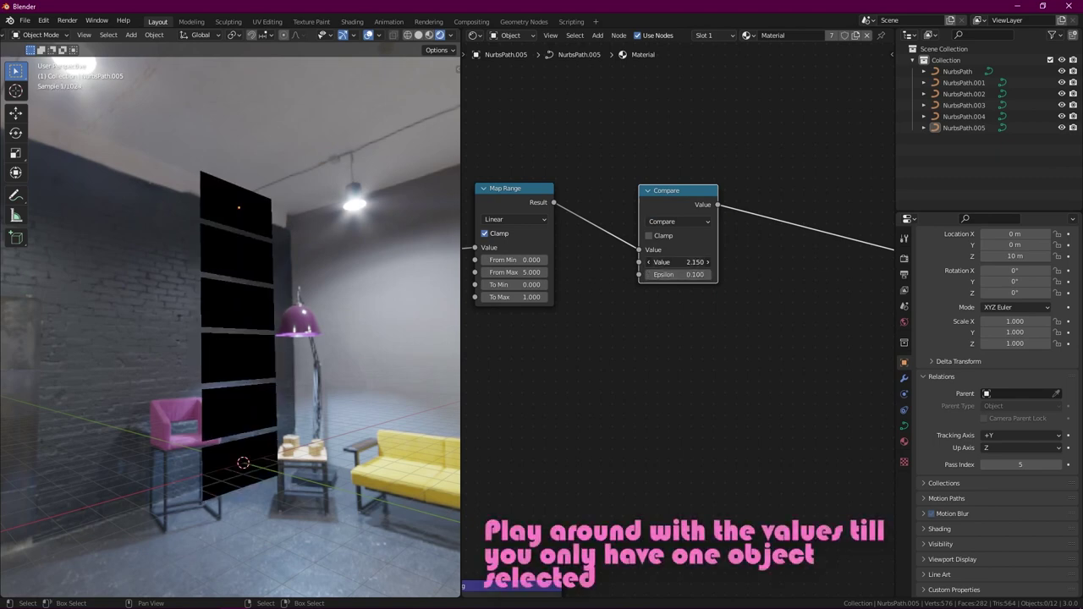
scroll(670, 309, "down", 4)
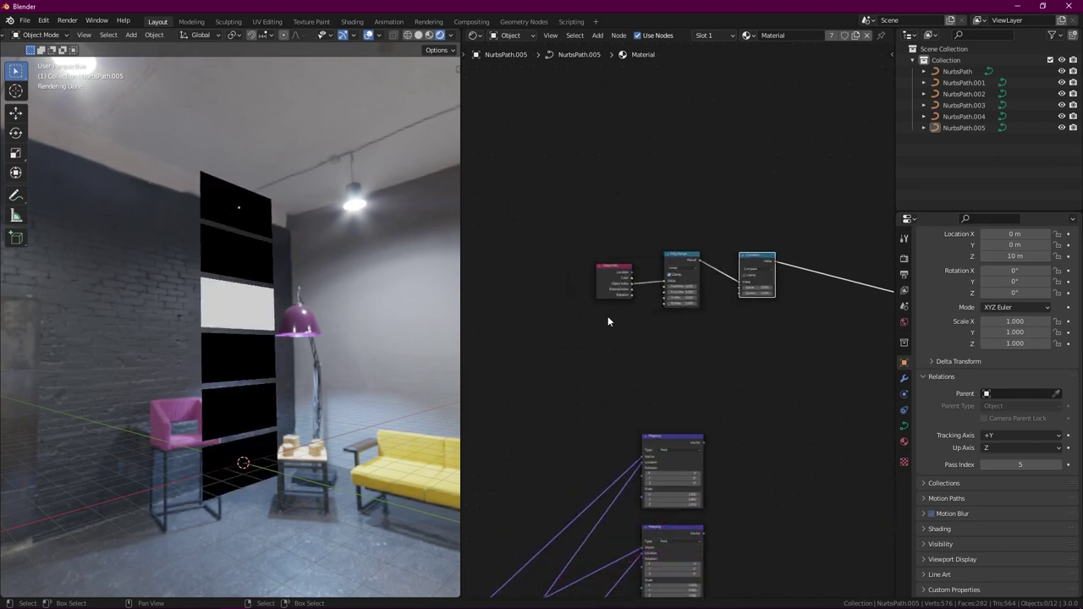
scroll(740, 355, "down", 1)
scroll(621, 333, "up", 5)
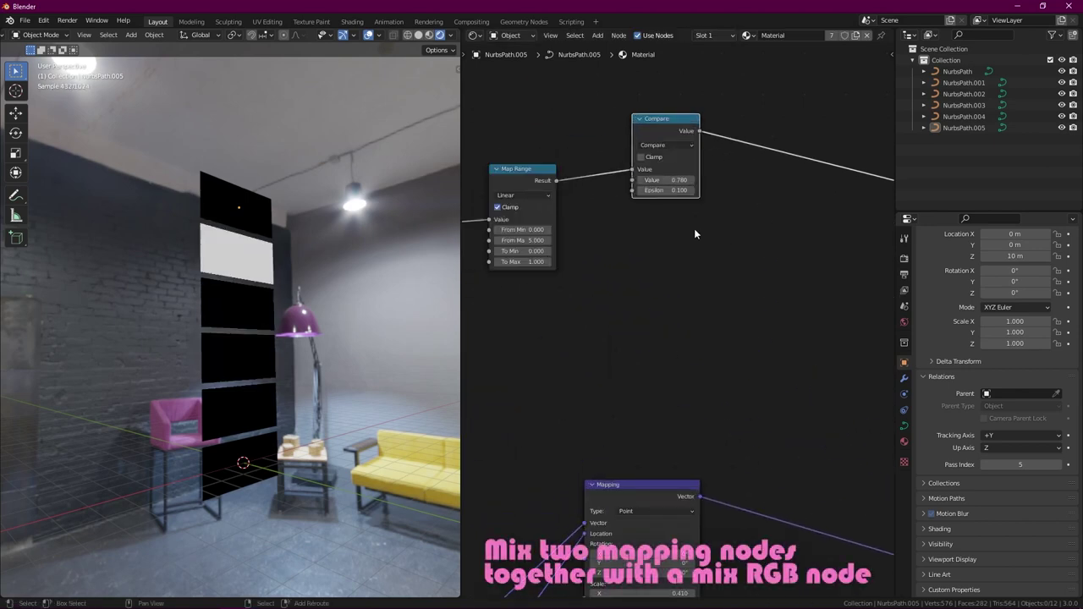
scroll(695, 234, "down", 5)
Step: Add a Mix node blending two Mapping outputs, with the Compare result driving its Fac
key("shift+a")
scroll(675, 324, "up", 2)
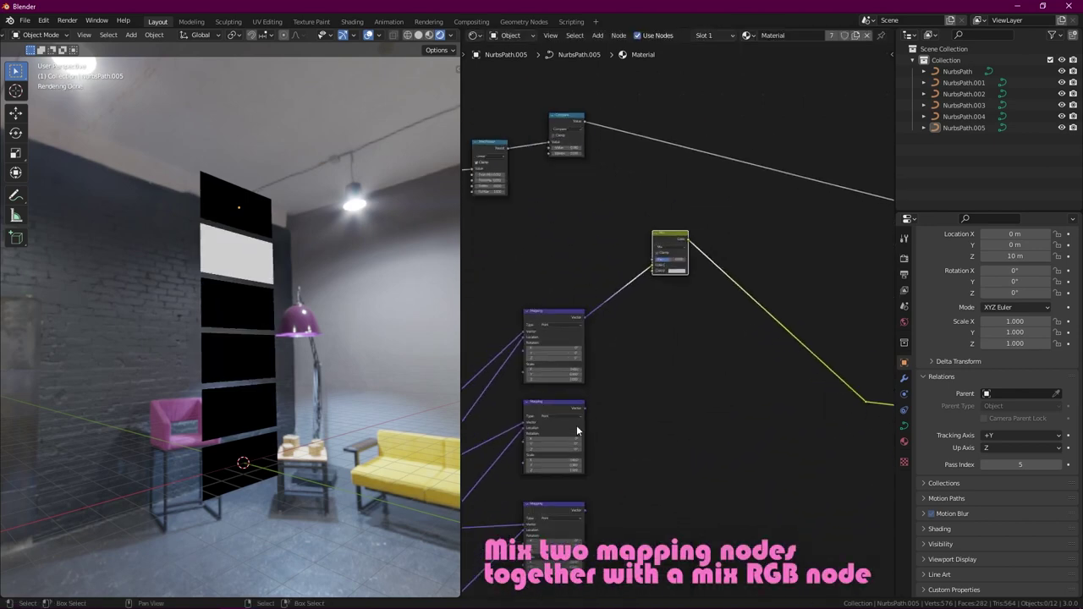
left_click_drag(655, 276, 656, 270)
scroll(642, 177, "up", 2)
left_click_drag(744, 378, 745, 378)
scroll(745, 378, "down", 3)
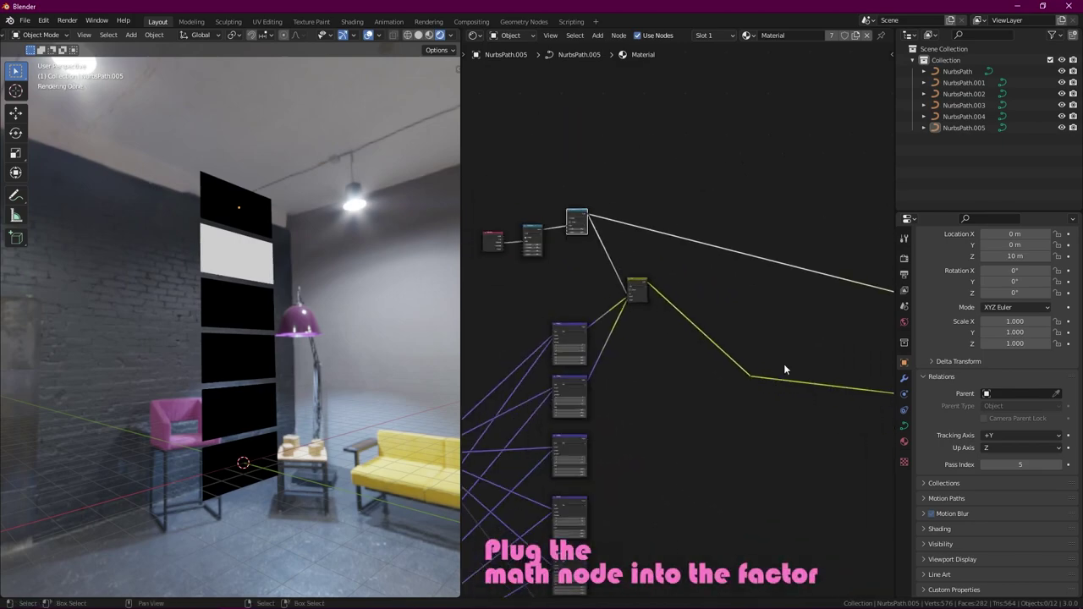
scroll(677, 338, "up", 3)
scroll(677, 338, "down", 3)
scroll(289, 212, "up", 4)
scroll(707, 277, "up", 4)
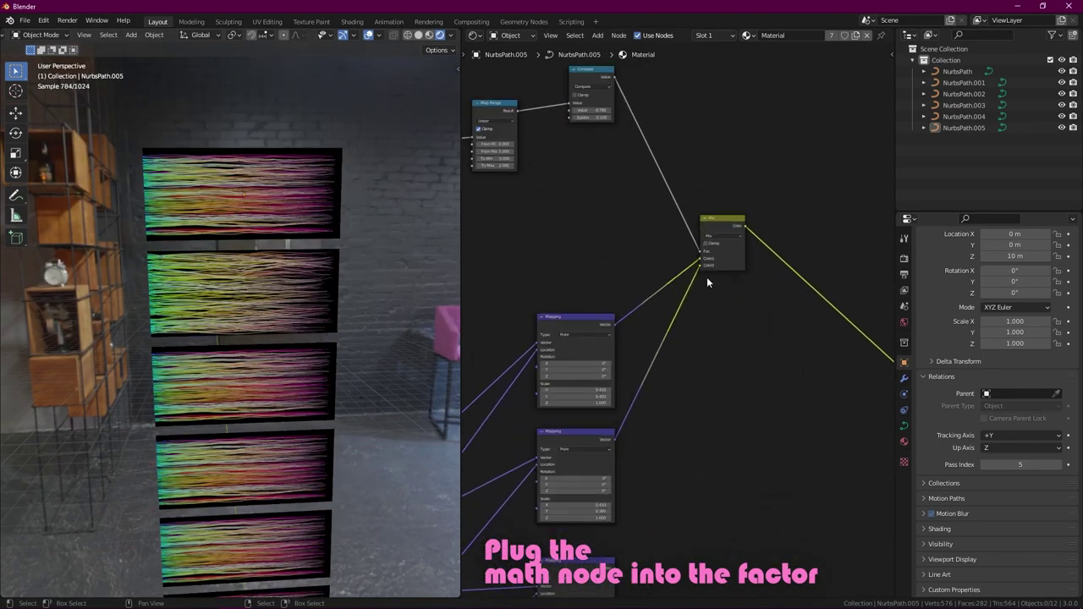
scroll(707, 277, "up", 1)
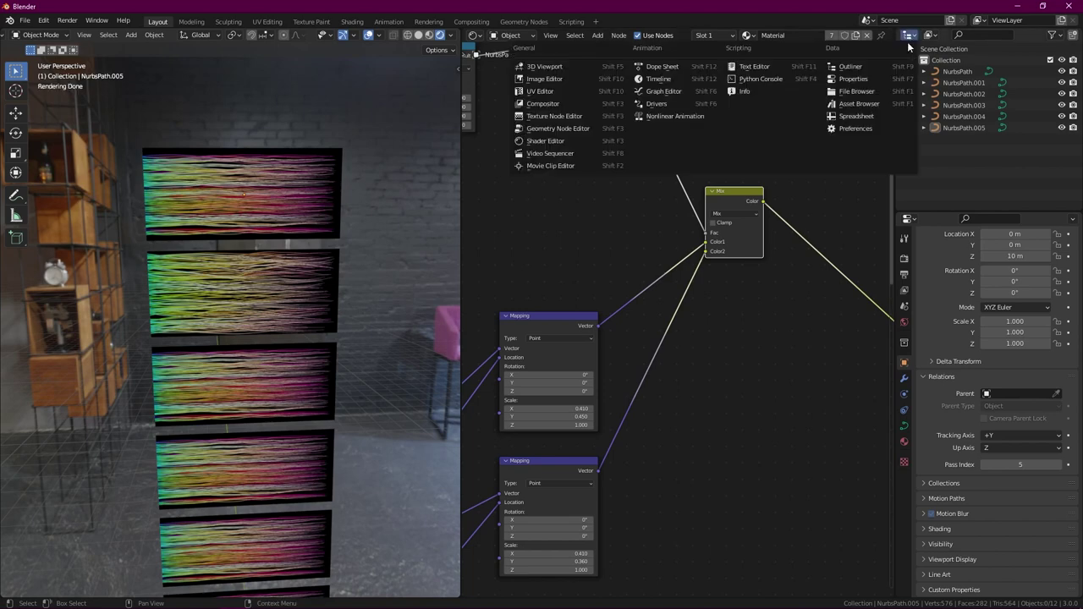
left_click(544, 79)
Step: Display the baked strand image in the new Image Editor
left_click(1024, 36)
left_click(964, 73)
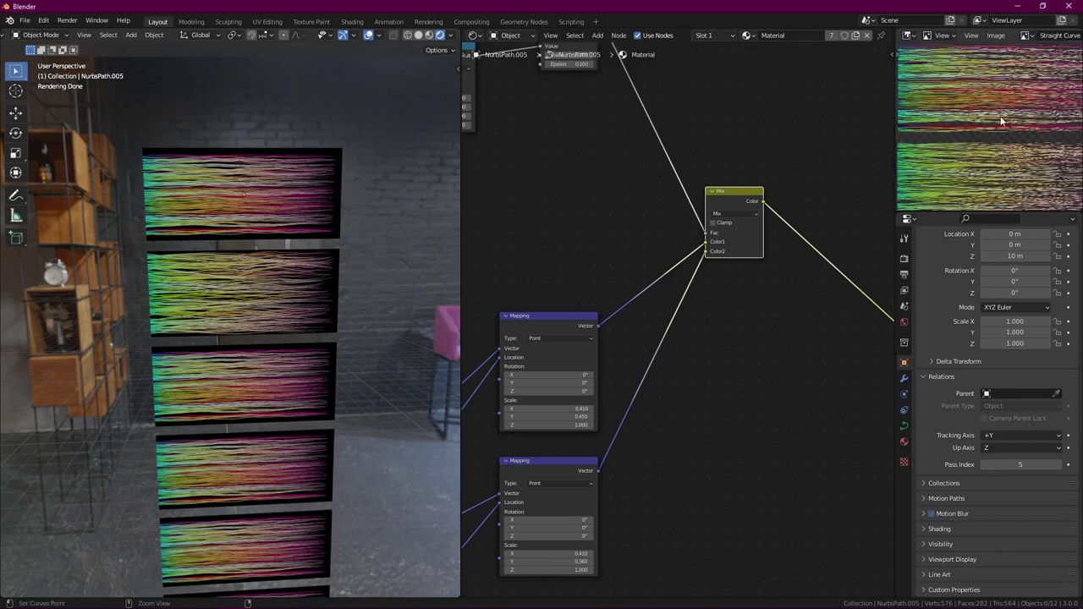
scroll(1001, 121, "down", 1)
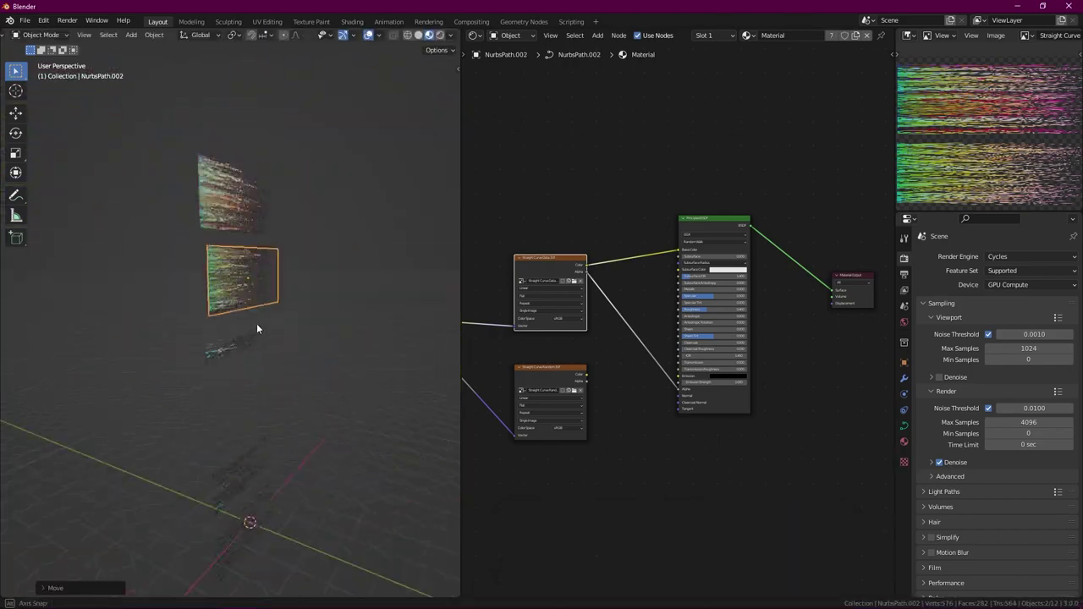
Step: Select the bottom hair card NurbsPath.001 and orbit the view to face it
key("Tab")
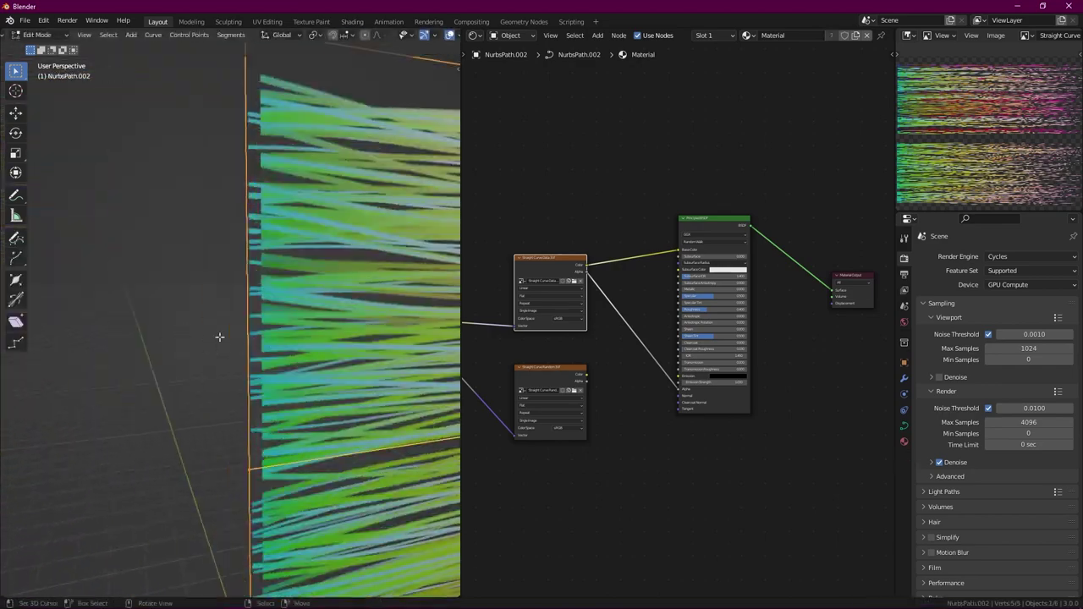
key("Tab")
scroll(291, 406, "down", 5)
left_click(261, 489)
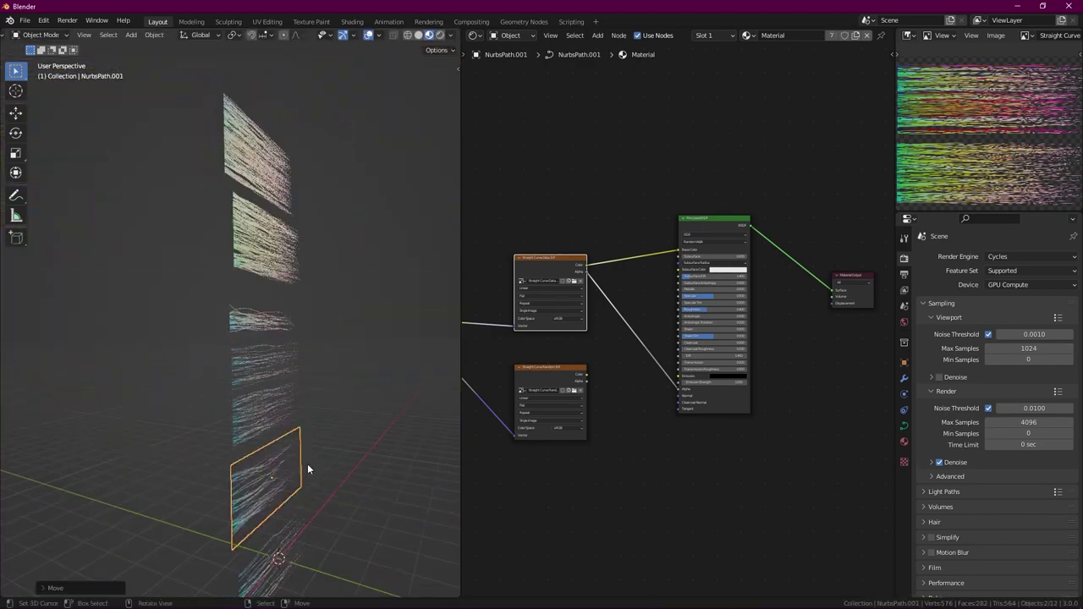
mouse_move(307, 464)
middle_mouse_down()
mouse_move(82, 387)
mouse_move(255, 309)
middle_mouse_up()
scroll(806, 306, "down", 4)
Step: Move the texture nodes aside and insert a Separate RGB node into the colour link
left_click_drag(632, 378, 744, 234)
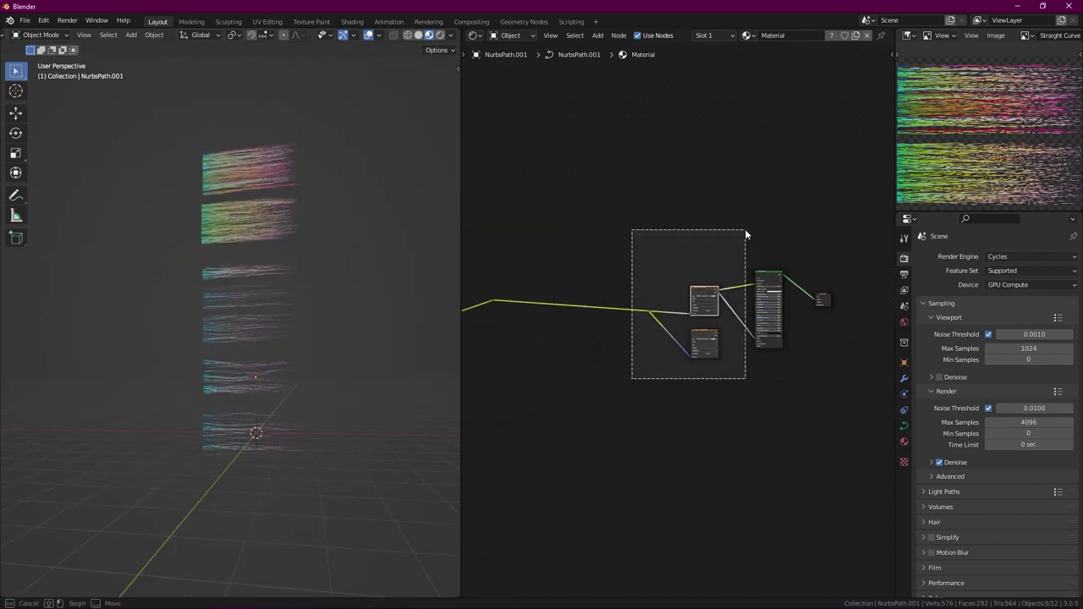
left_click(655, 353)
scroll(671, 320, "up", 5)
key("Return")
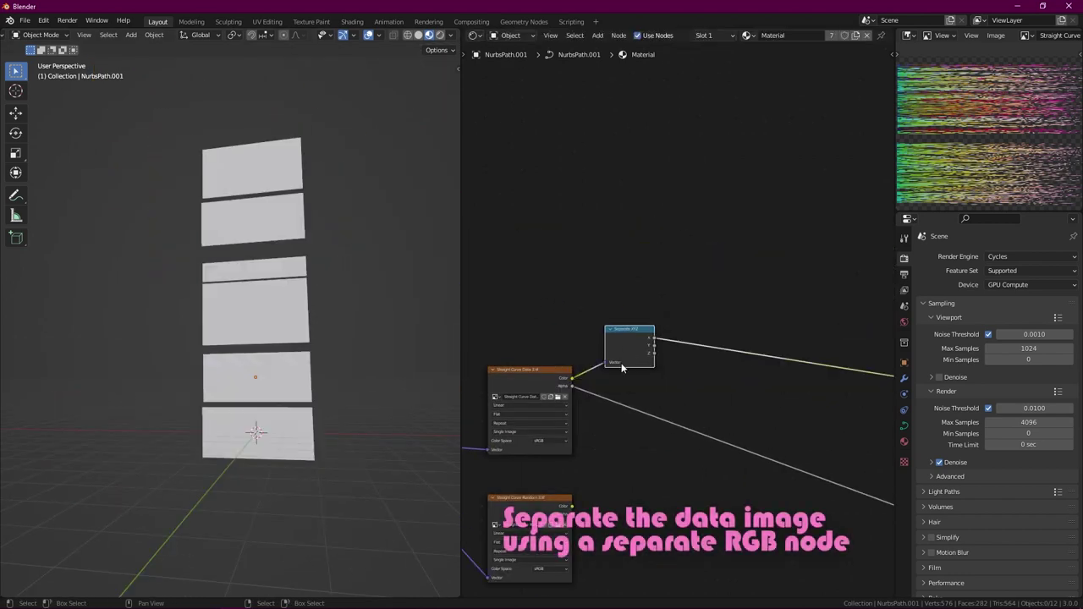
key("shift+a")
type("sep")
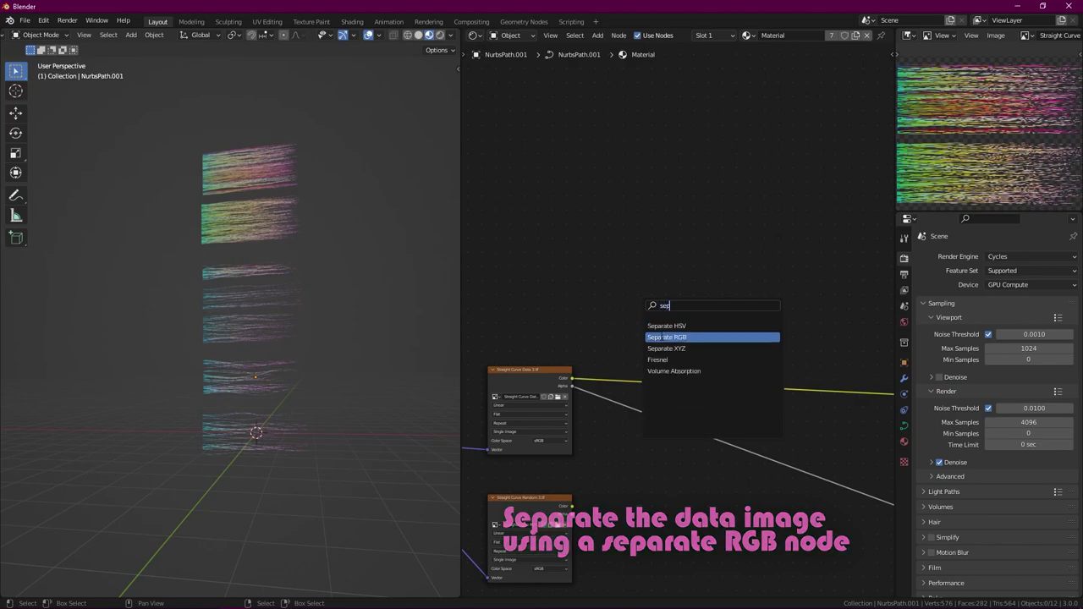
key("Return")
left_click(585, 292)
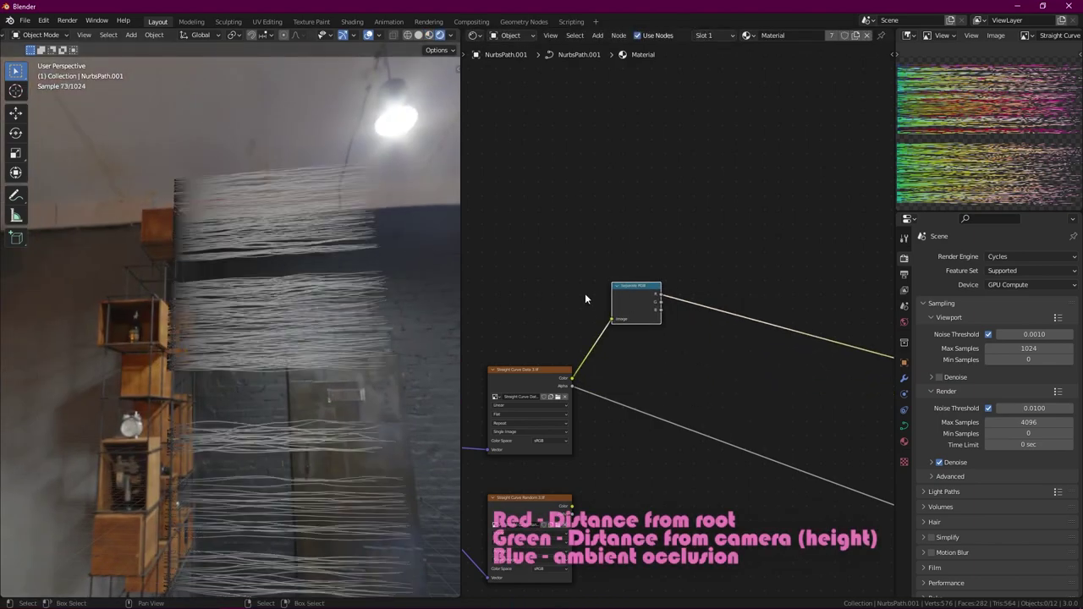
Step: Reposition the Separate RGB node and wire one of its channels into the shader
middle_click_drag(691, 297, 752, 312)
scroll(604, 308, "up", 2)
scroll(604, 307, "down", 2)
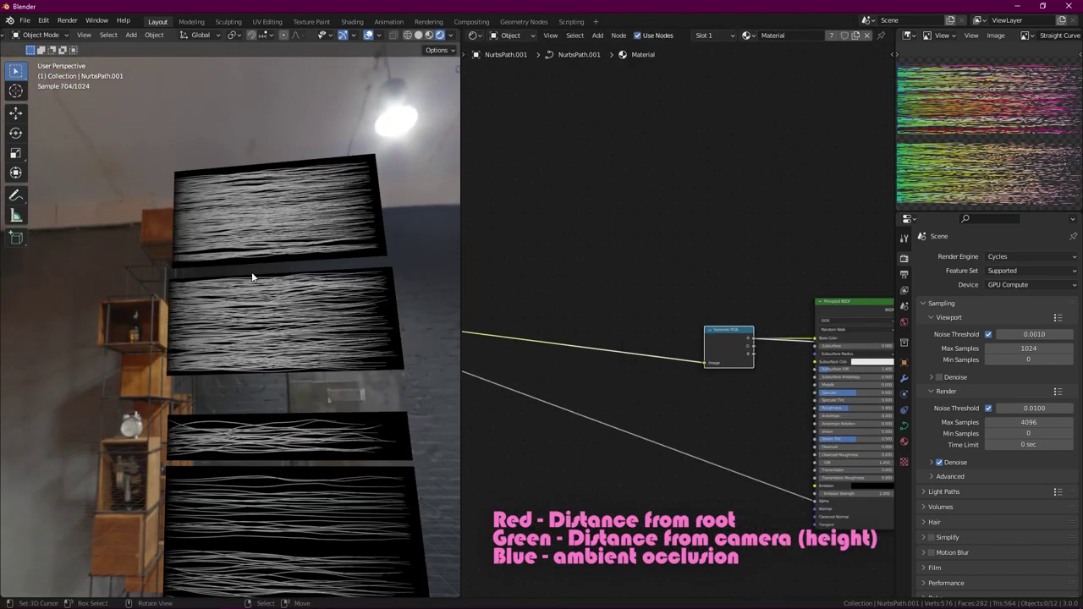
scroll(252, 277, "up", 3)
left_click_drag(728, 330, 595, 225)
mouse_move(355, 360)
middle_mouse_down()
mouse_move(199, 557)
mouse_move(199, 282)
middle_mouse_up()
scroll(199, 282, "up", 1)
scroll(616, 285, "down", 2)
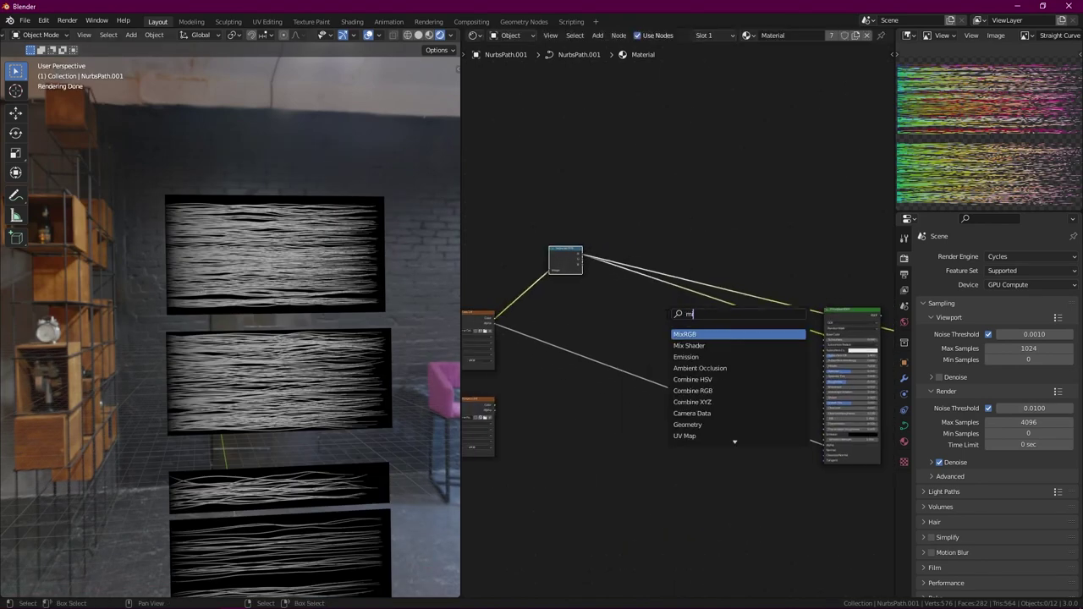
Step: Insert a MixRGB node into the links and give it a tan brown colour
key("Return")
left_click(745, 321)
scroll(677, 305, "up", 2)
left_click(681, 305)
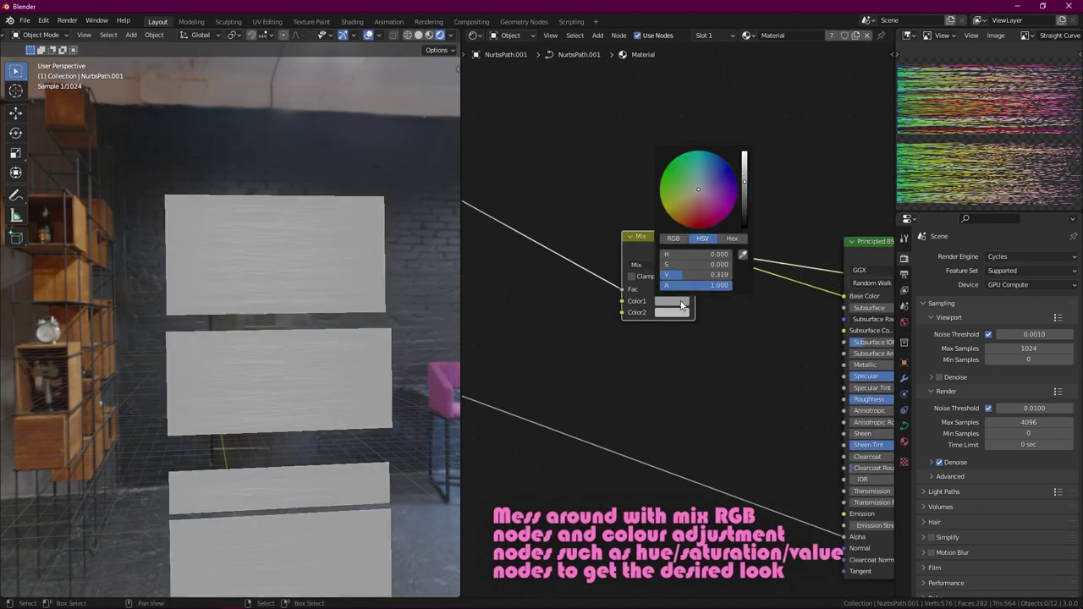
left_click_drag(698, 190, 690, 207)
left_click(672, 312)
left_click(690, 213)
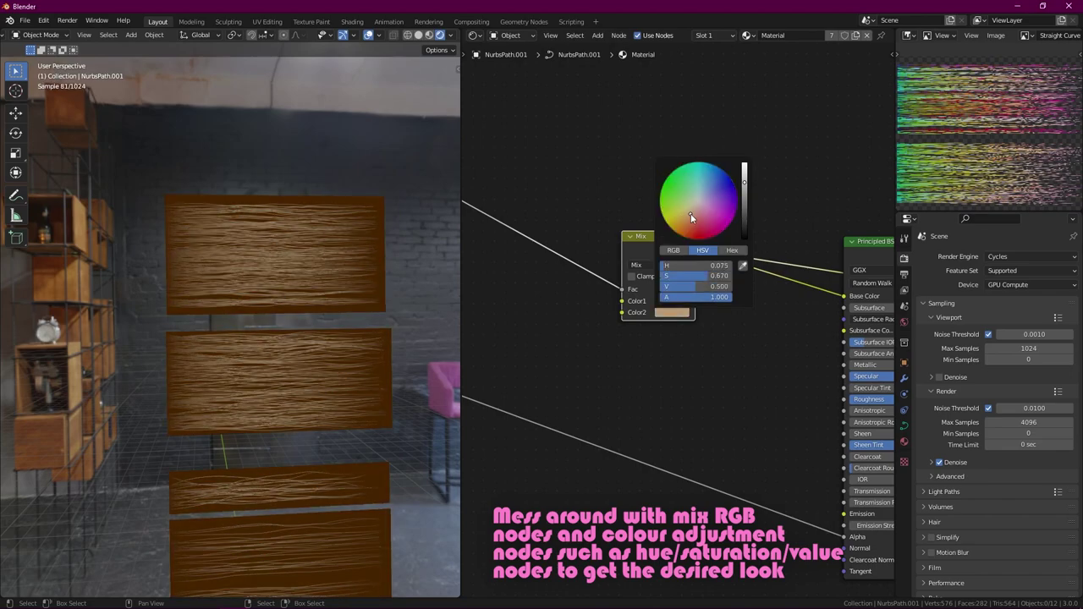
scroll(681, 313, "down", 2)
Step: Adjust Color2 and weaken the Color Burn blend so the hair turns orange
mouse_move(334, 270)
middle_mouse_down()
mouse_move(253, 230)
mouse_move(318, 313)
mouse_move(183, 368)
mouse_move(259, 318)
middle_mouse_up()
scroll(668, 311, "up", 2)
left_click(670, 313)
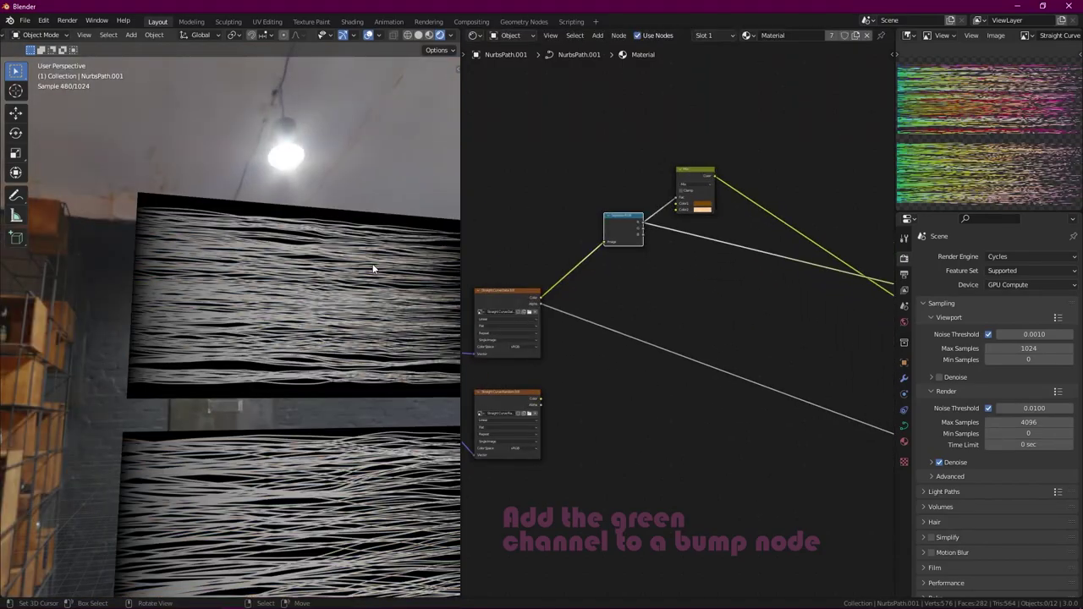
key("shift+a")
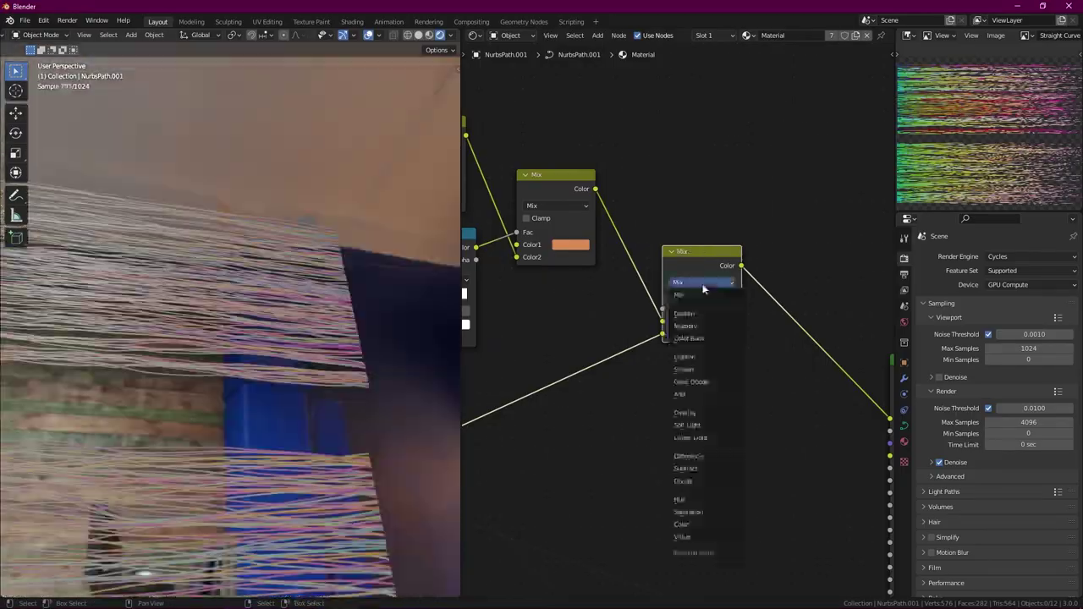
left_click_drag(701, 308, 677, 308)
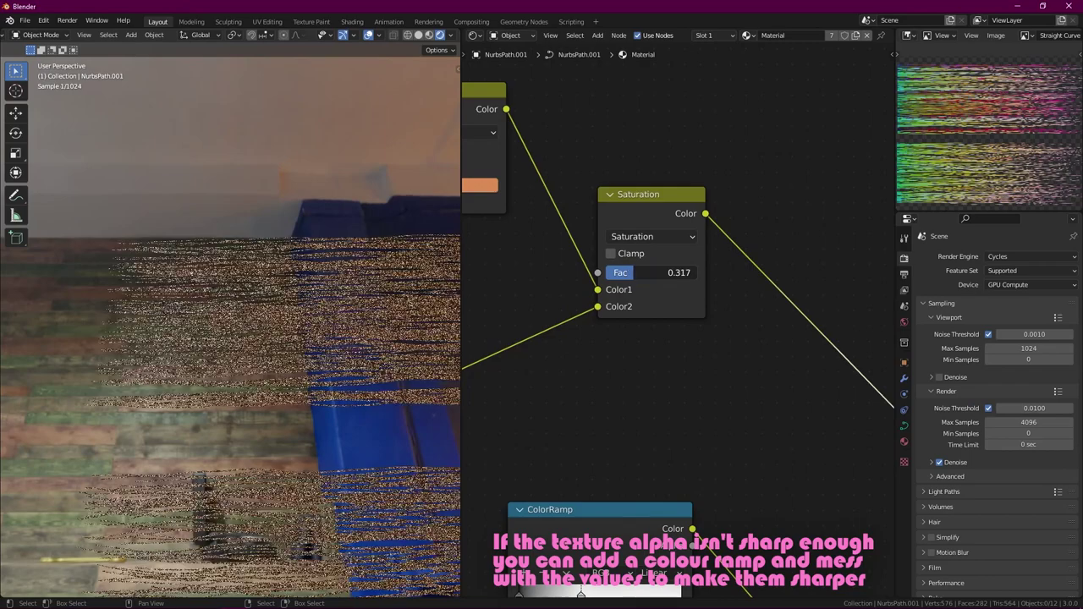
Step: Set the saturation mix to Multiply and link a new Hue Saturation Value node into it
left_click(652, 236)
left_click(633, 295)
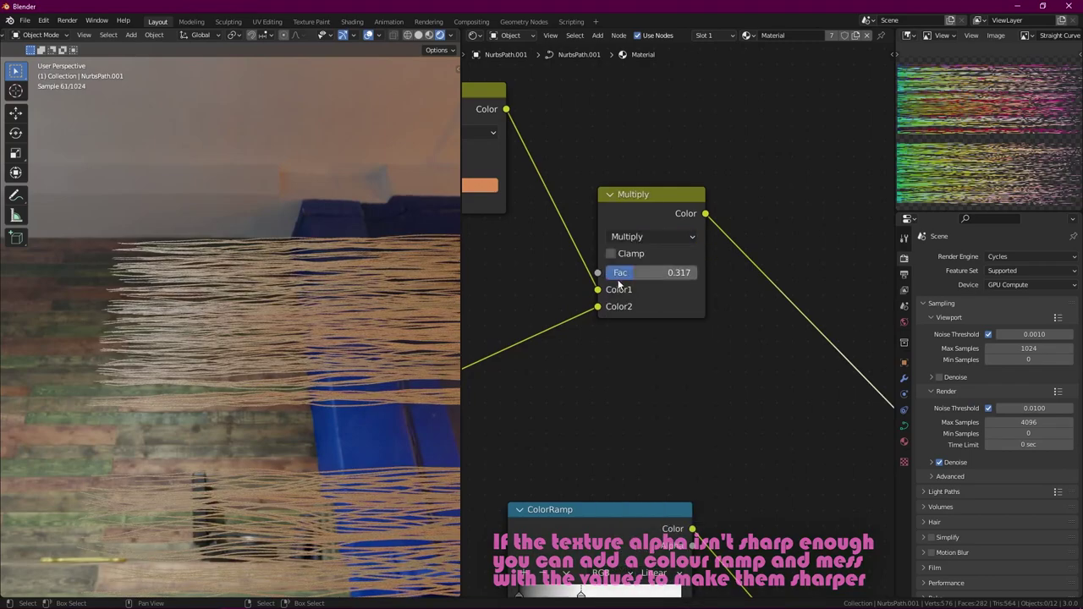
left_click_drag(668, 272, 674, 272)
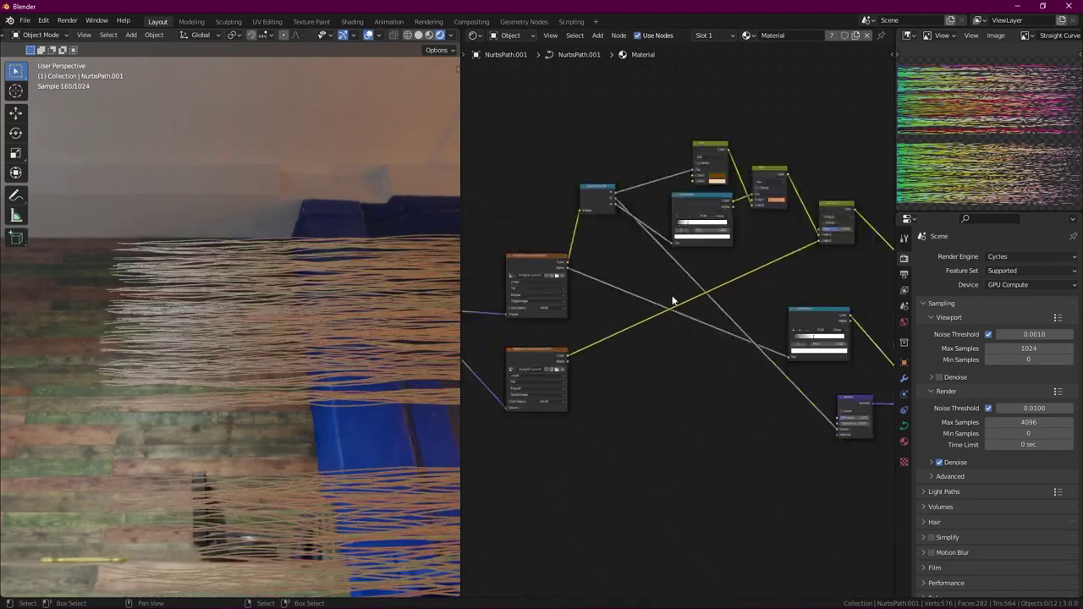
type("hue")
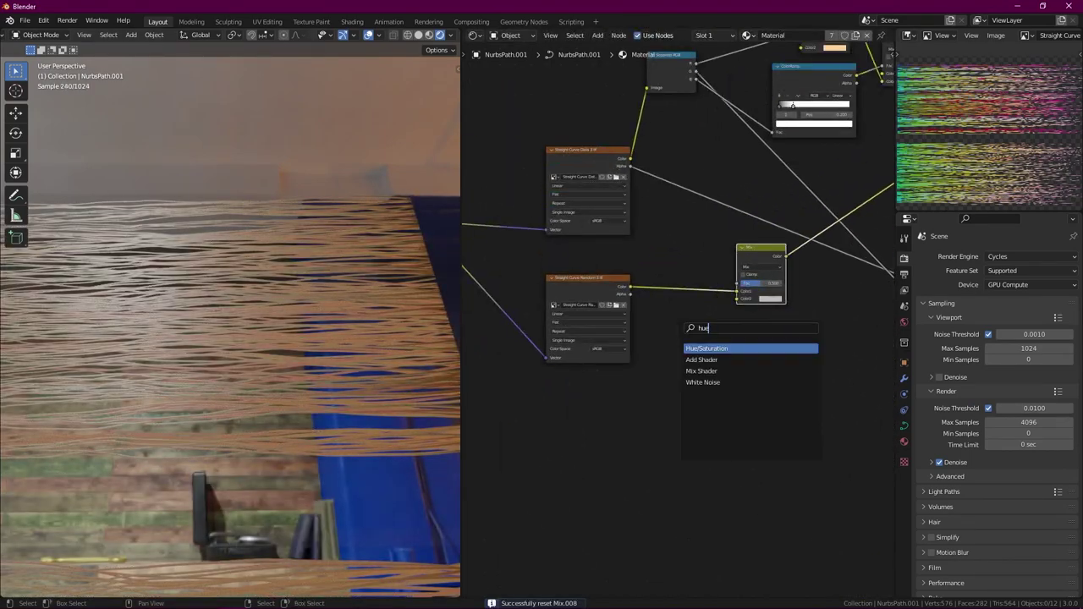
key("Return")
left_click(753, 252)
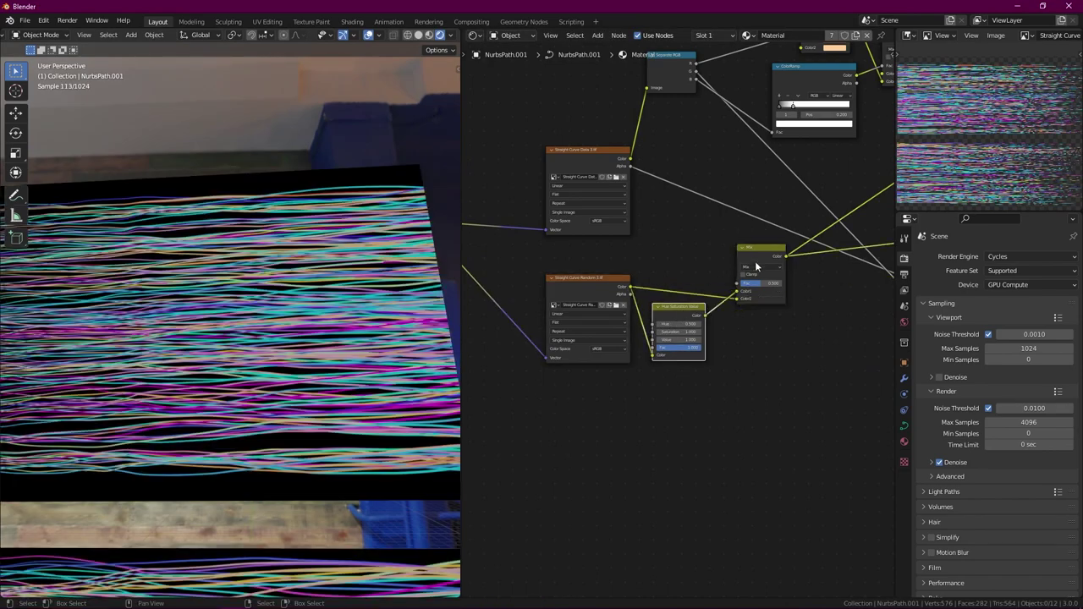
left_click(770, 299)
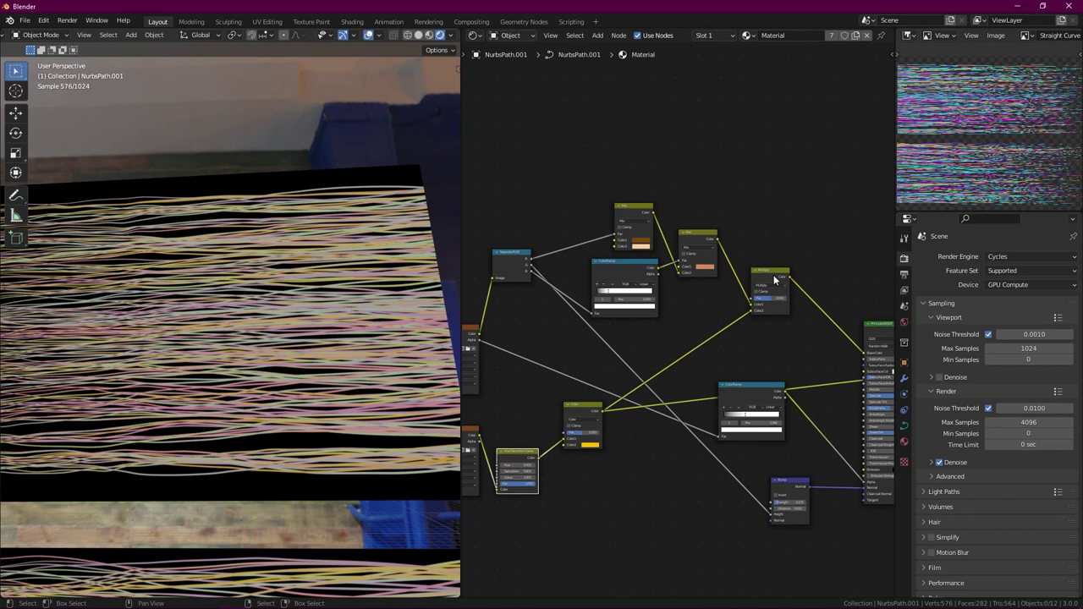
key("KP_Decimal")
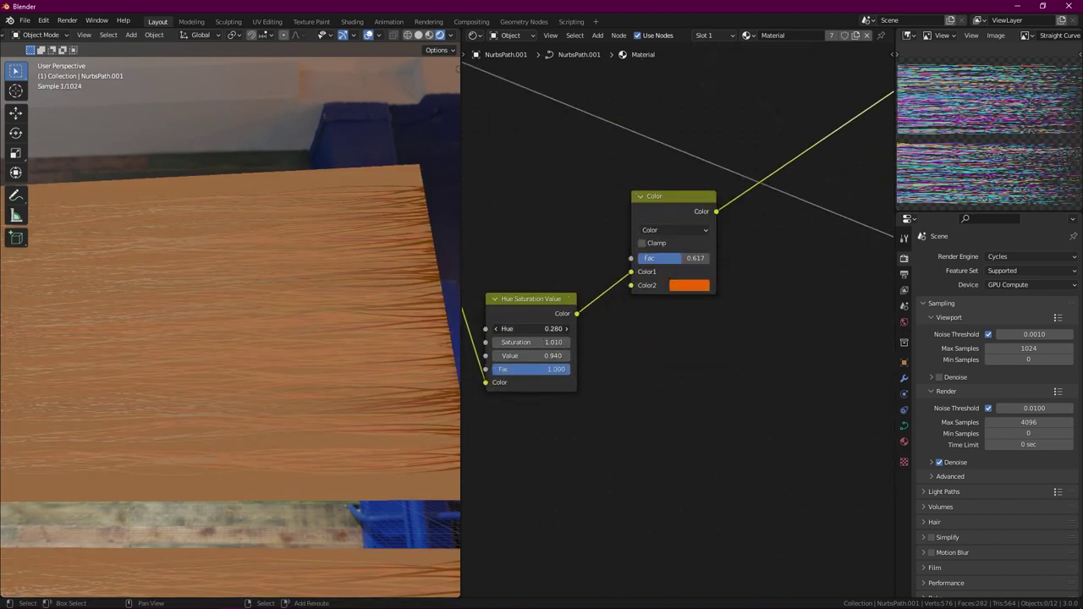
Step: Preview the ColorRamp output on the hair, then return to the final mixed colour
scroll(692, 200, "down", 3)
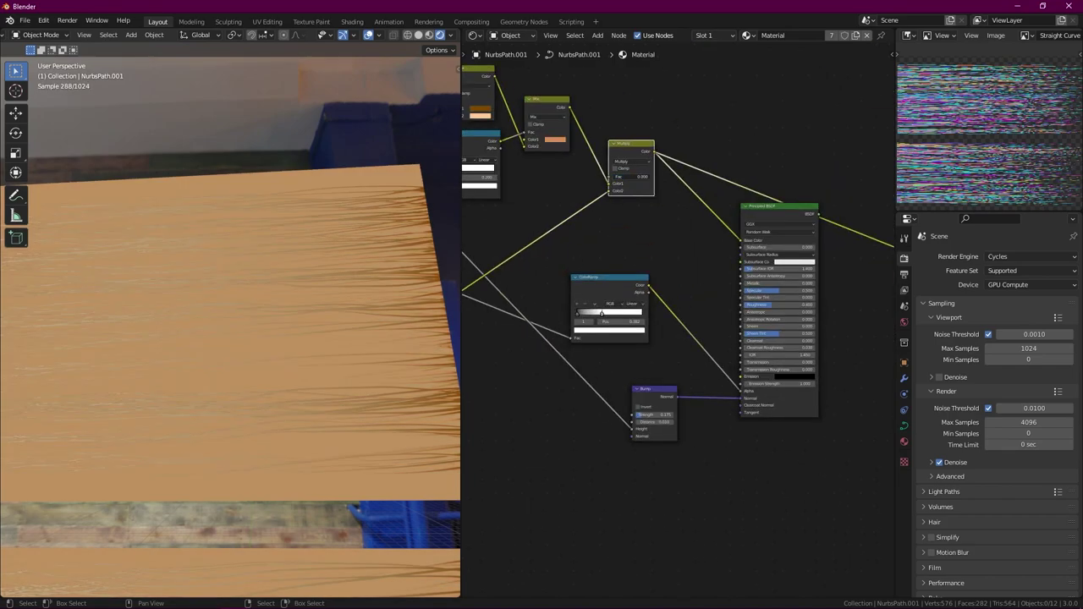
scroll(699, 221, "up", 1)
left_click_drag(715, 180, 717, 180)
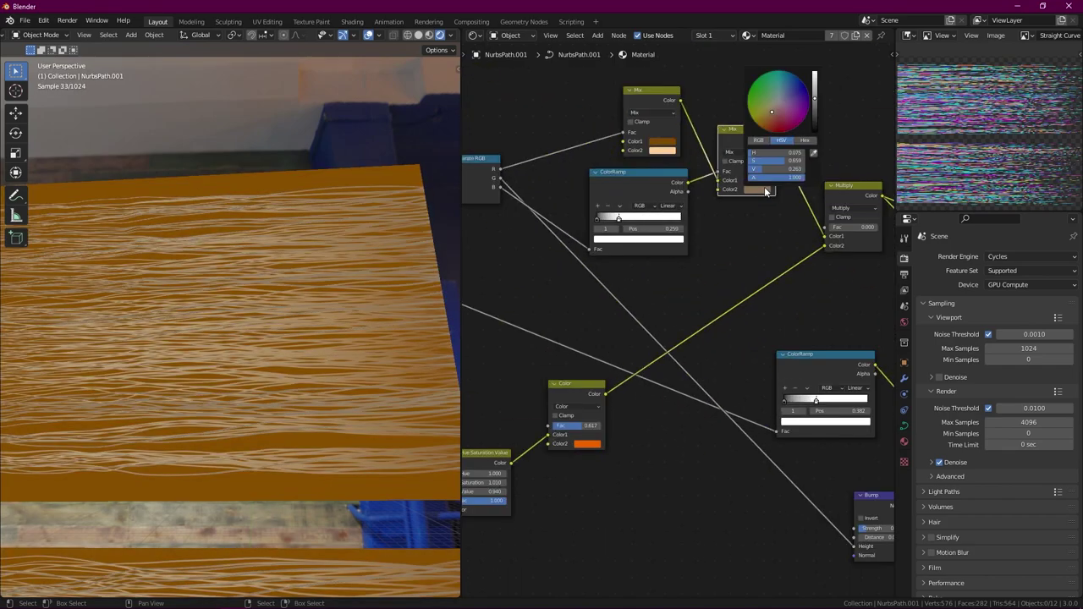
scroll(649, 208, "up", 1)
left_click(650, 208, "ctrl+shift")
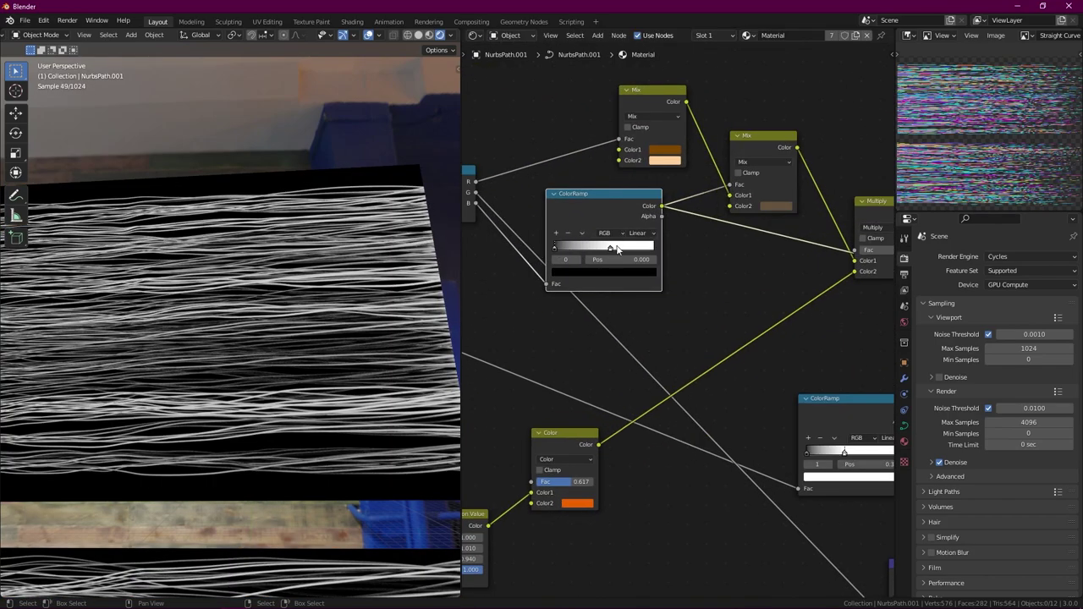
scroll(837, 333, "down", 2)
left_click(733, 201, "ctrl+shift")
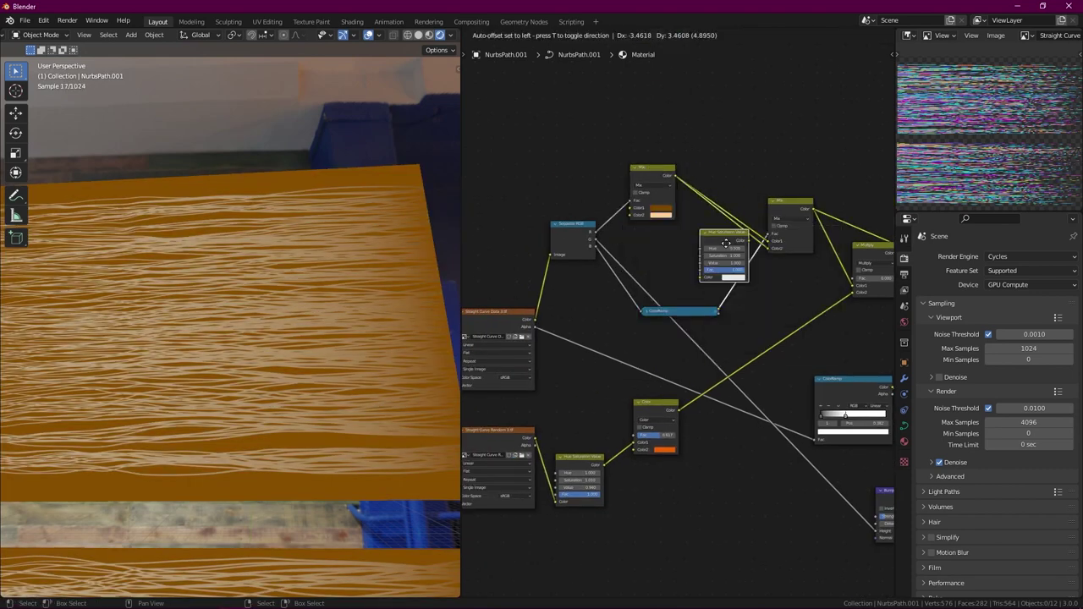
Step: Insert Hue Saturation Value between ColorRamp and Mix with Saturation 1.420 and Value 0.380
left_click(725, 244)
scroll(704, 318, "up", 2)
left_click_drag(728, 238, 762, 238)
scroll(738, 212, "up", 1)
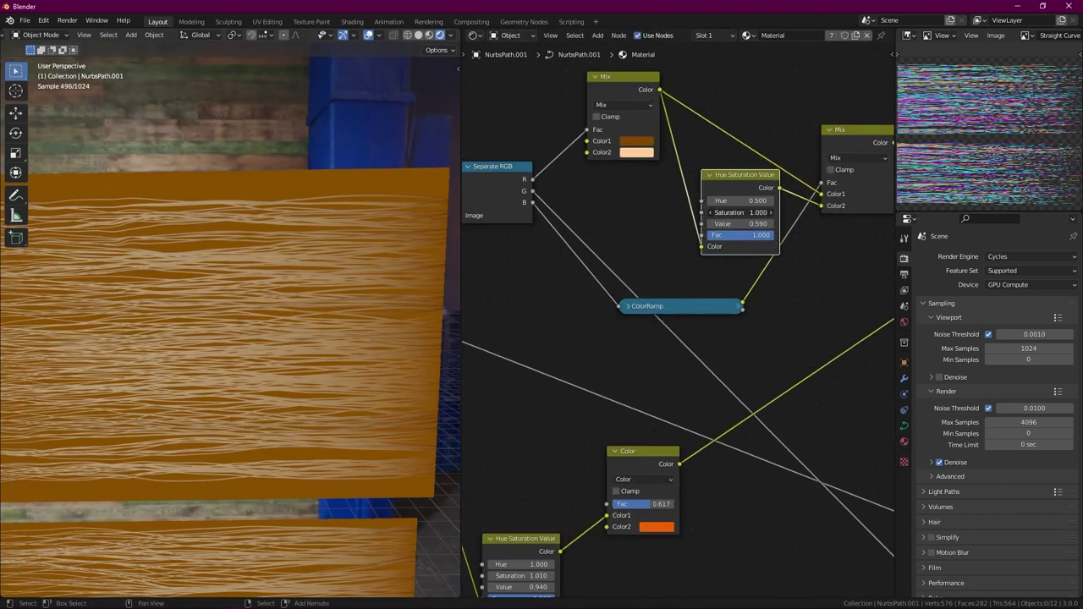
key("ctrl+z")
key("ctrl+z")
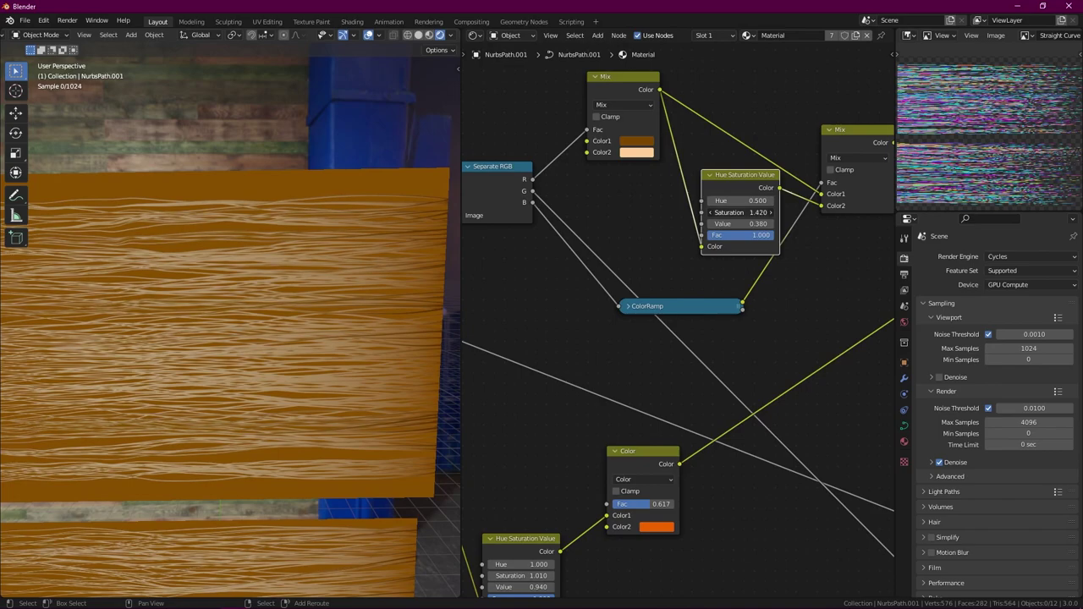
scroll(664, 257, "down", 2)
key("ctrl+z")
Step: Switch the final Multiply blend to Color Dodge at full 1.000 strength
scroll(663, 256, "up", 1)
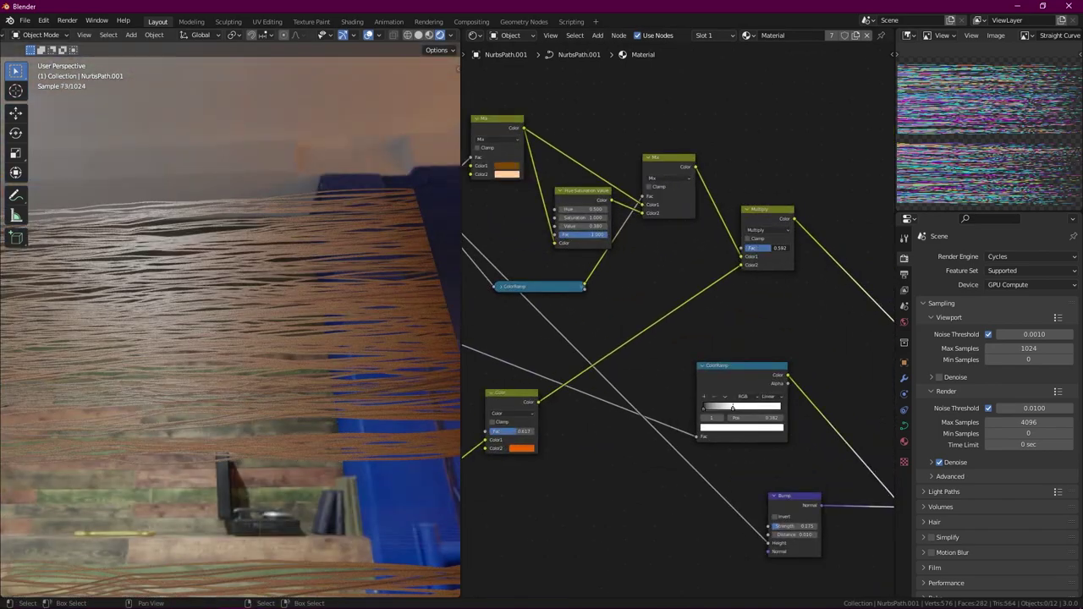
key("ctrl+z")
key("ctrl+z")
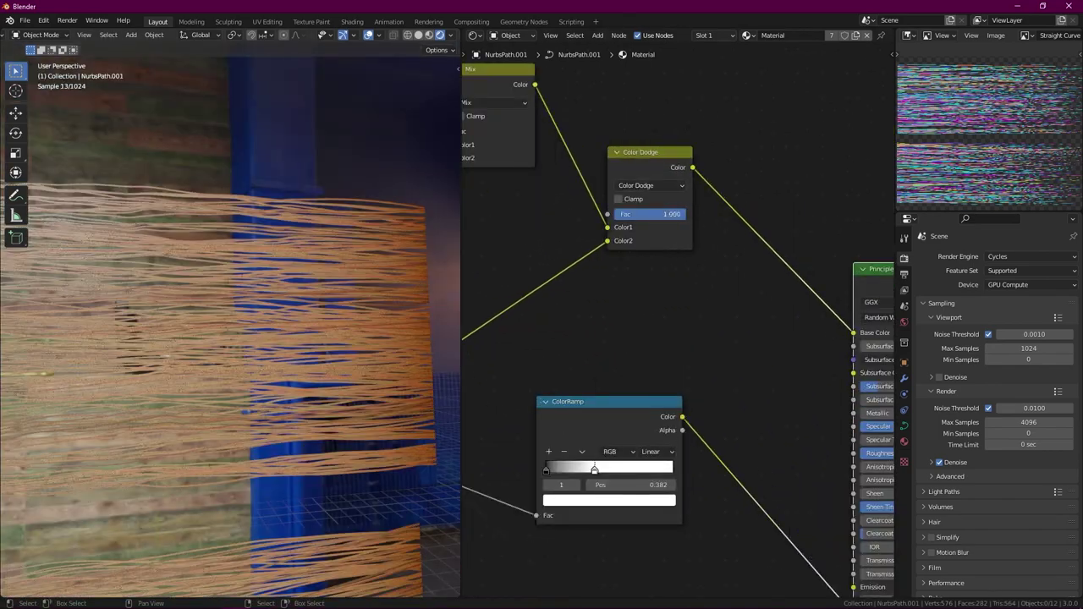
Step: Lower the Color Dodge factor to 0.783 and increase the bump strength
key("ctrl+z")
mouse_move(368, 300)
middle_mouse_down()
mouse_move(208, 290)
mouse_move(328, 319)
middle_mouse_up()
key("ctrl+z")
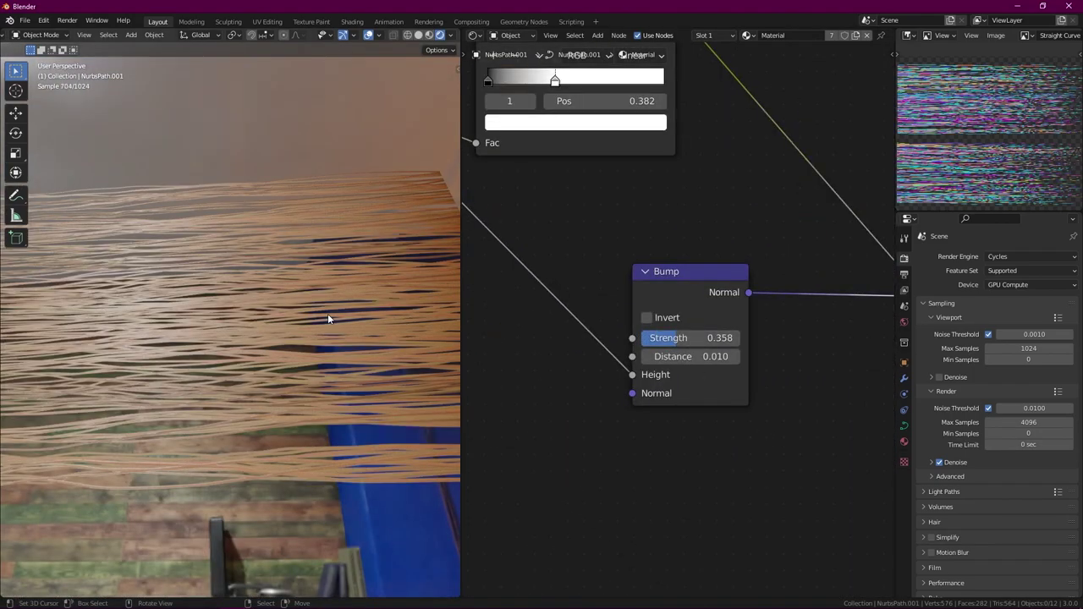
key("ctrl+z")
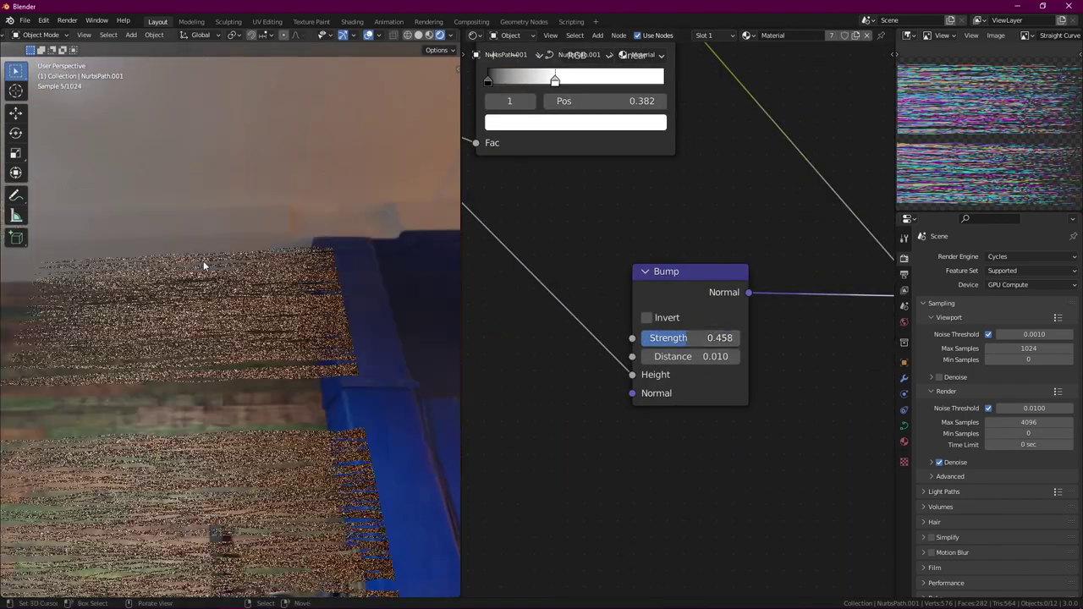
scroll(671, 330, "down", 5)
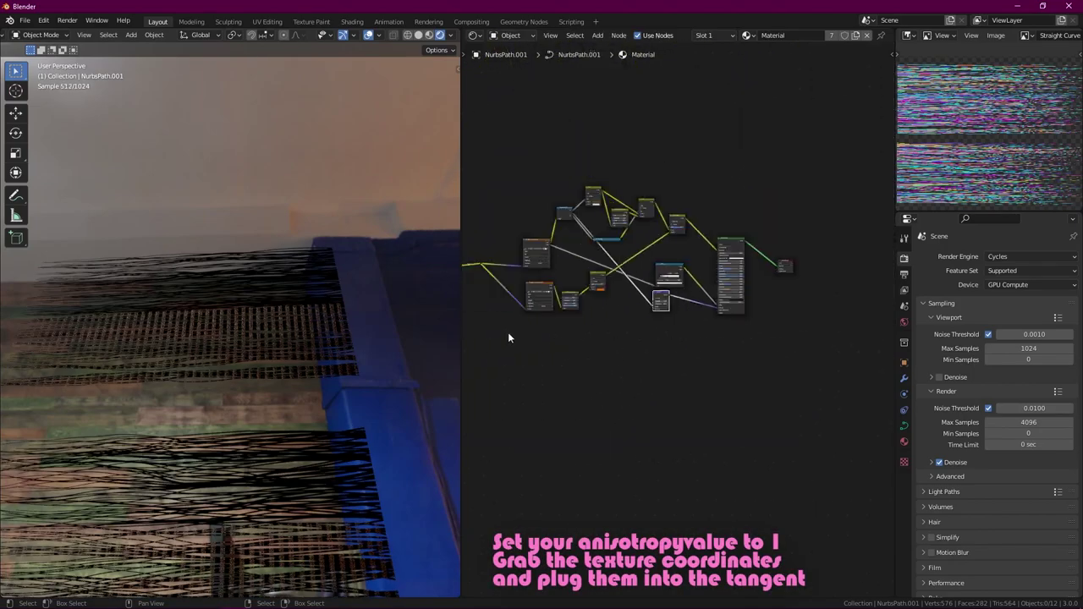
Step: Connect Texture Coordinate to the BSDF Tangent and clear the tilted card's rotation
left_click_drag(488, 241, 839, 277)
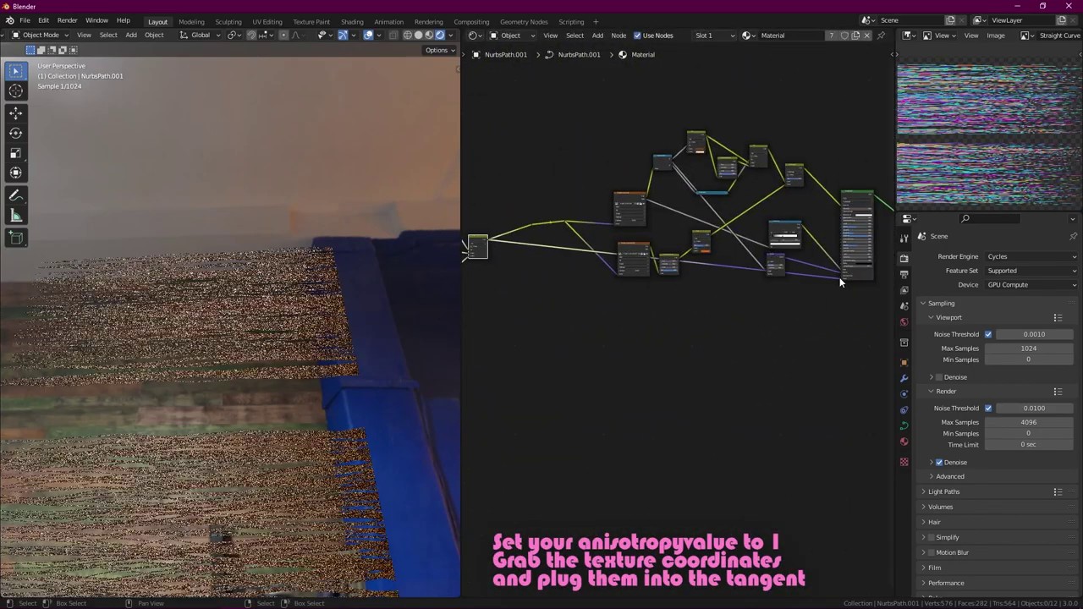
scroll(839, 277, "up", 4)
scroll(714, 347, "up", 2)
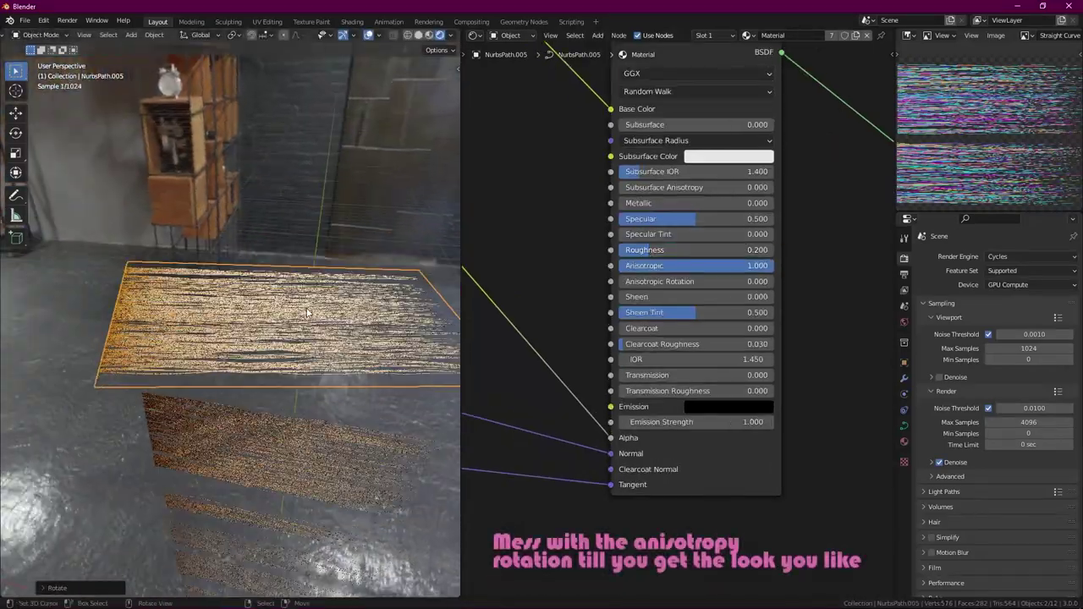
key("alt+r")
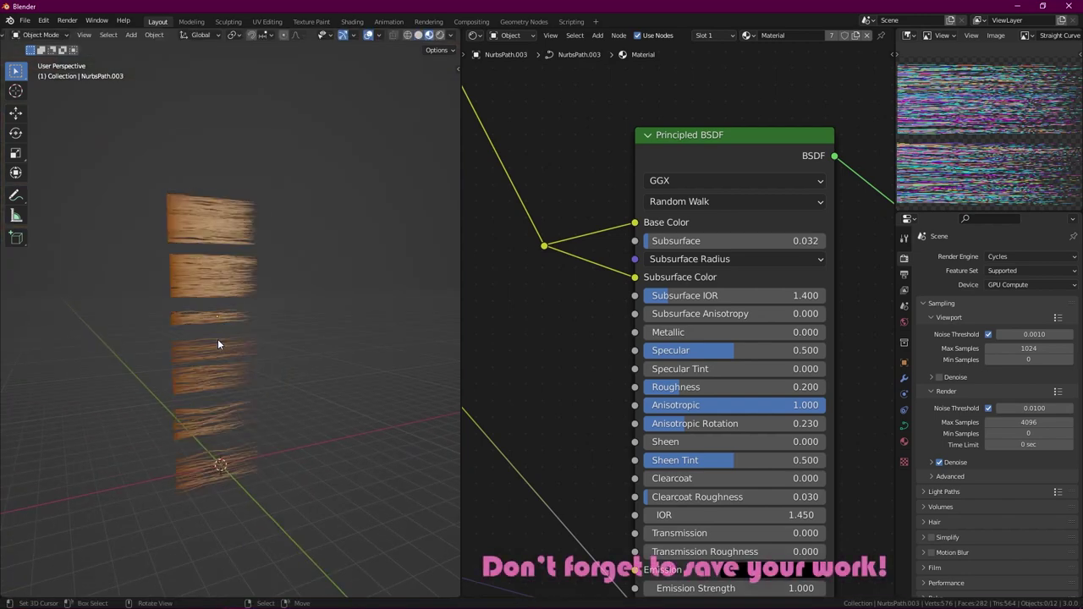
Step: Save the project as Hair 2.blend and select the top hair card
key("ctrl+s")
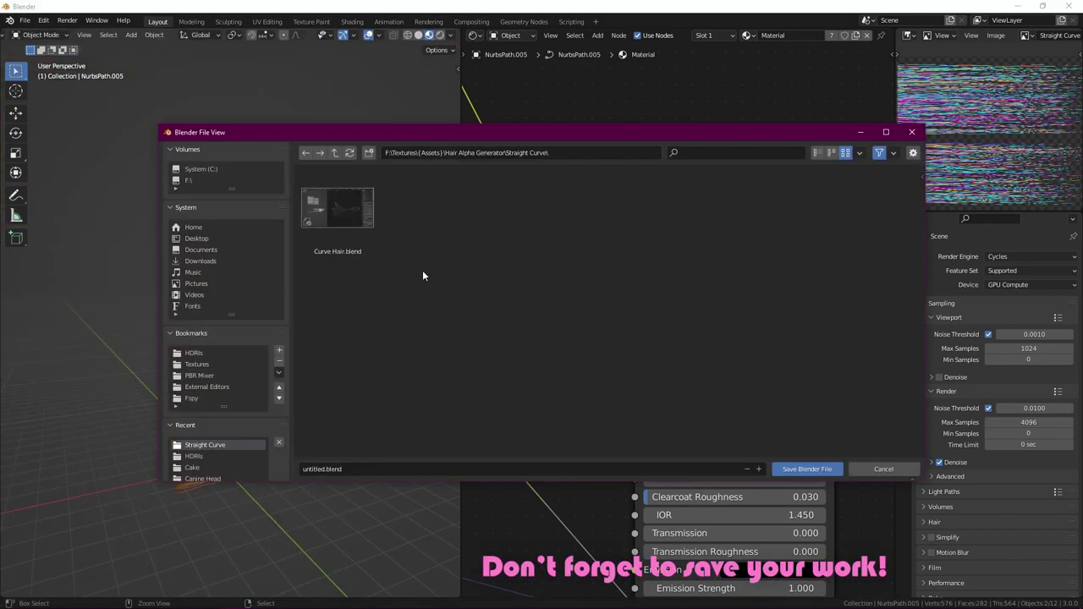
type("2")
key("Return")
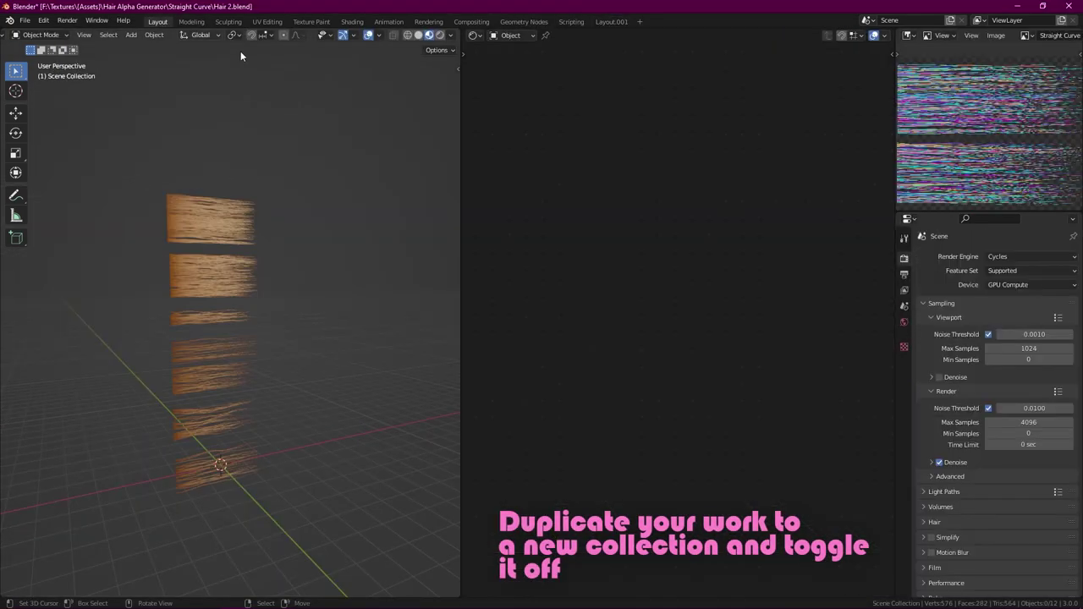
left_click(225, 243)
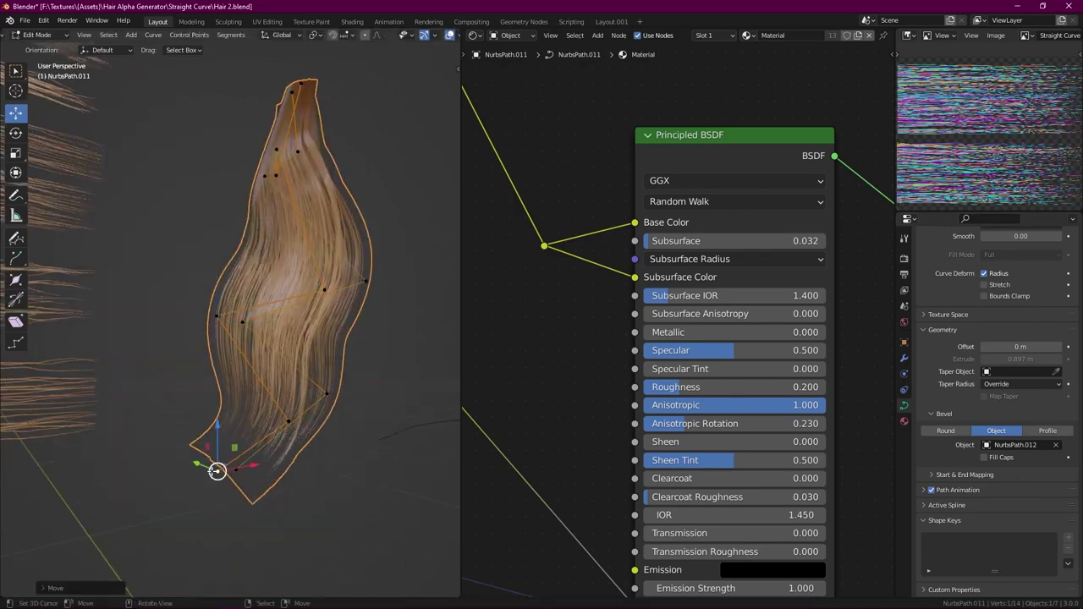
Step: Inspect the curved hair card from several angles and move its selected points to reshape it
middle_click_drag(245, 387, 263, 324)
middle_click_drag(254, 258, 388, 274)
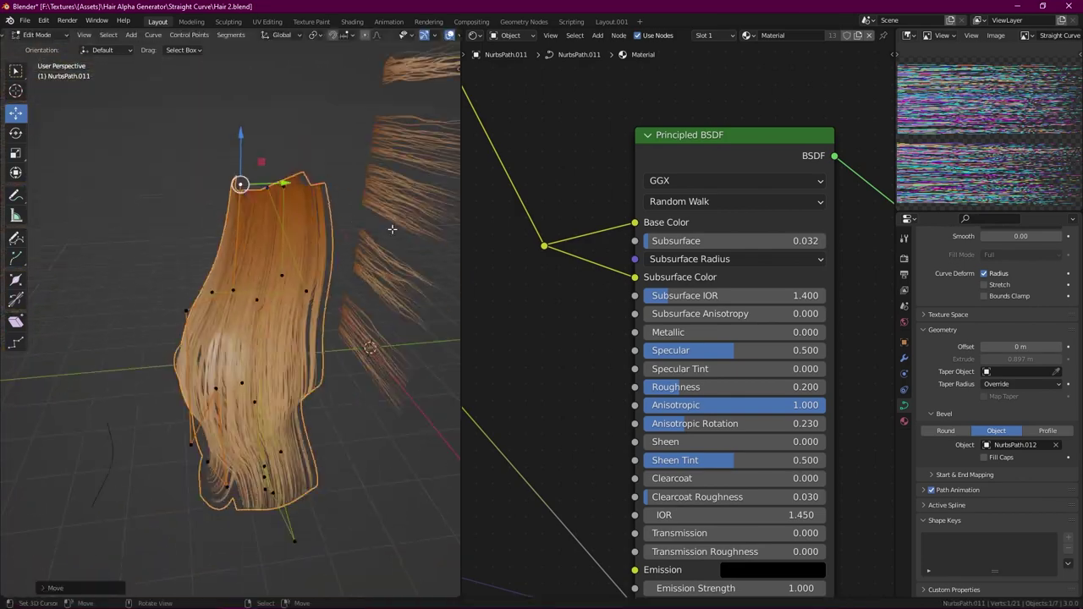
middle_click_drag(172, 321, 334, 307)
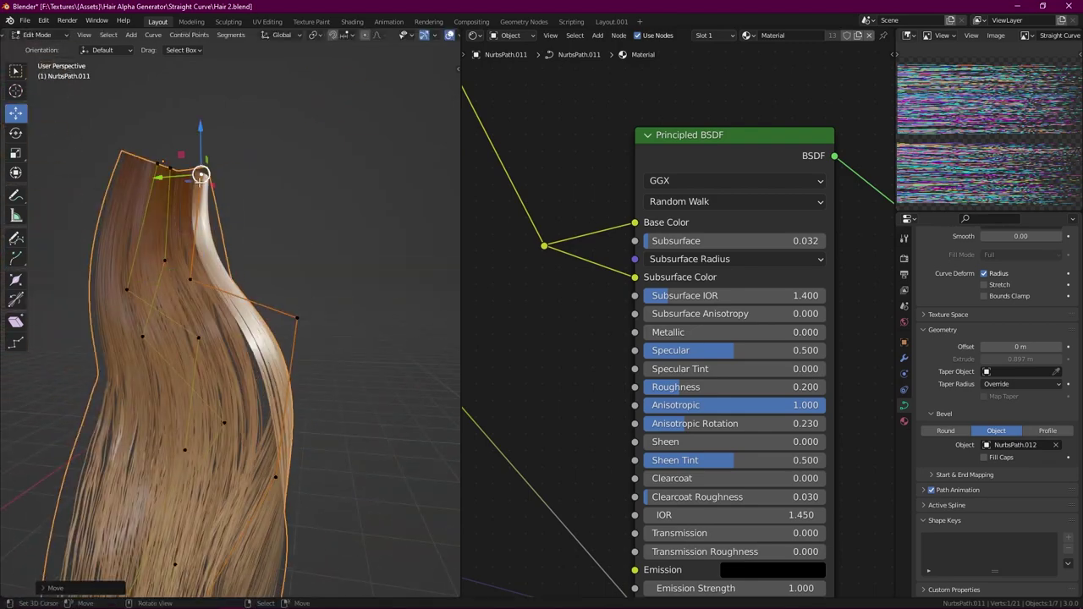
scroll(200, 176, "down", 4)
middle_click_drag(237, 363, 267, 319)
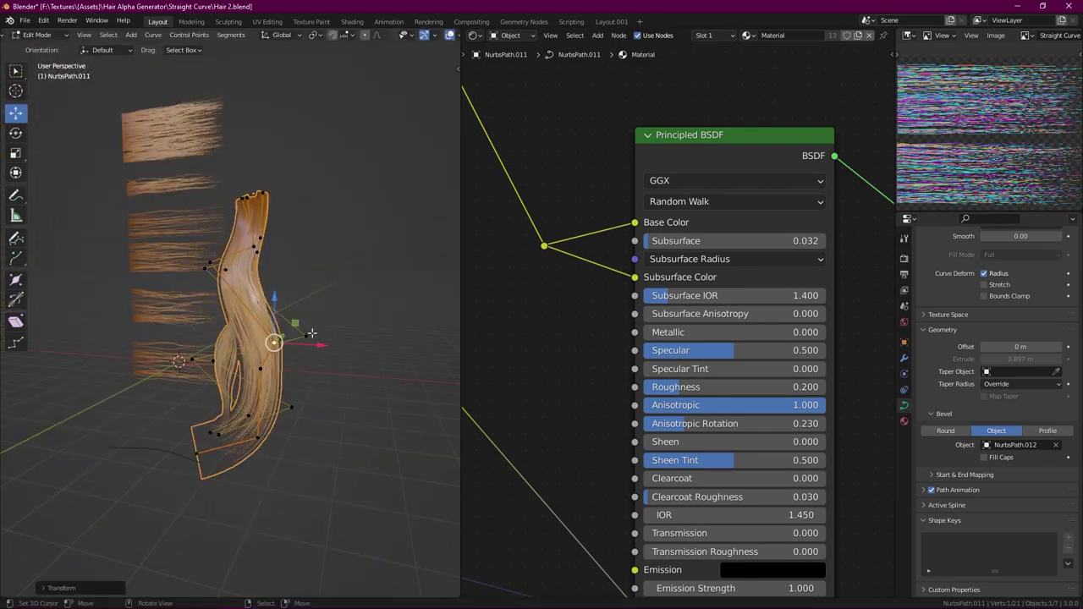
key("g")
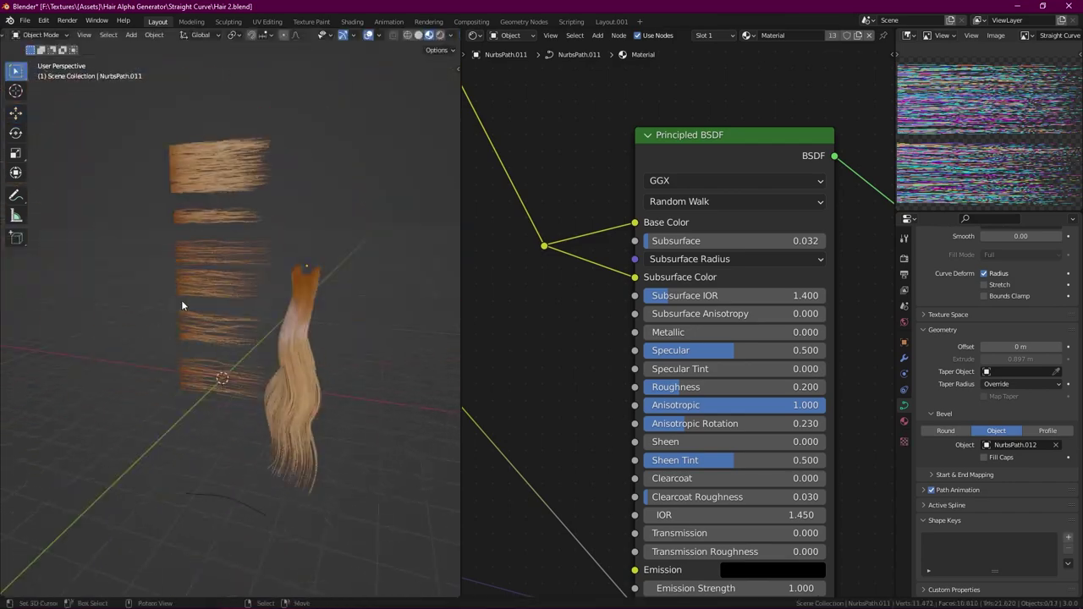
Step: Bend another straight card, NurbsPath.008, into a wavy strand, twisting its points with Ctrl+T
left_click(182, 303)
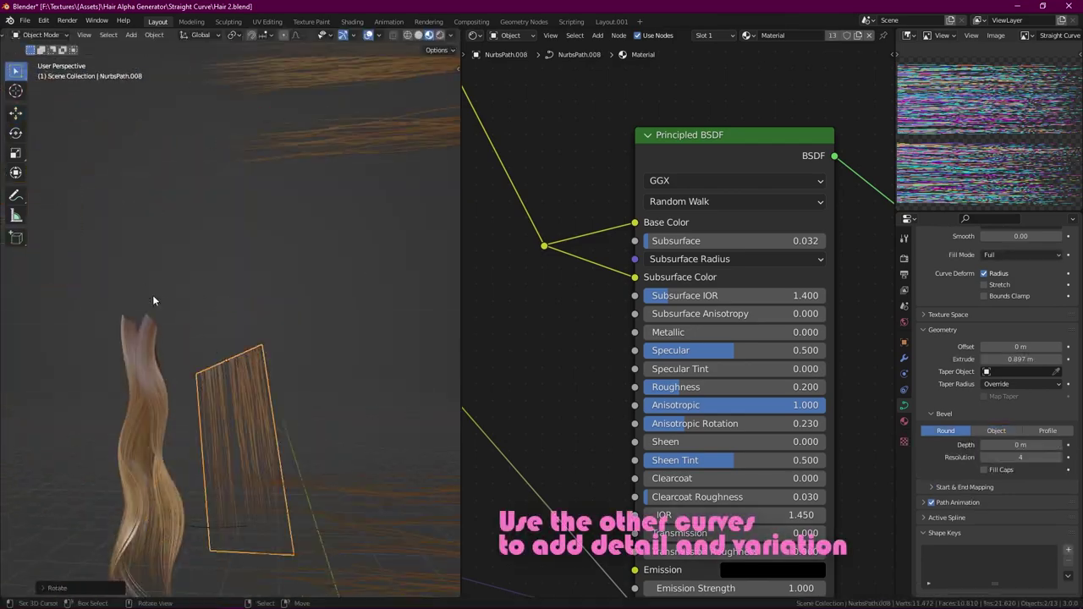
key("Tab")
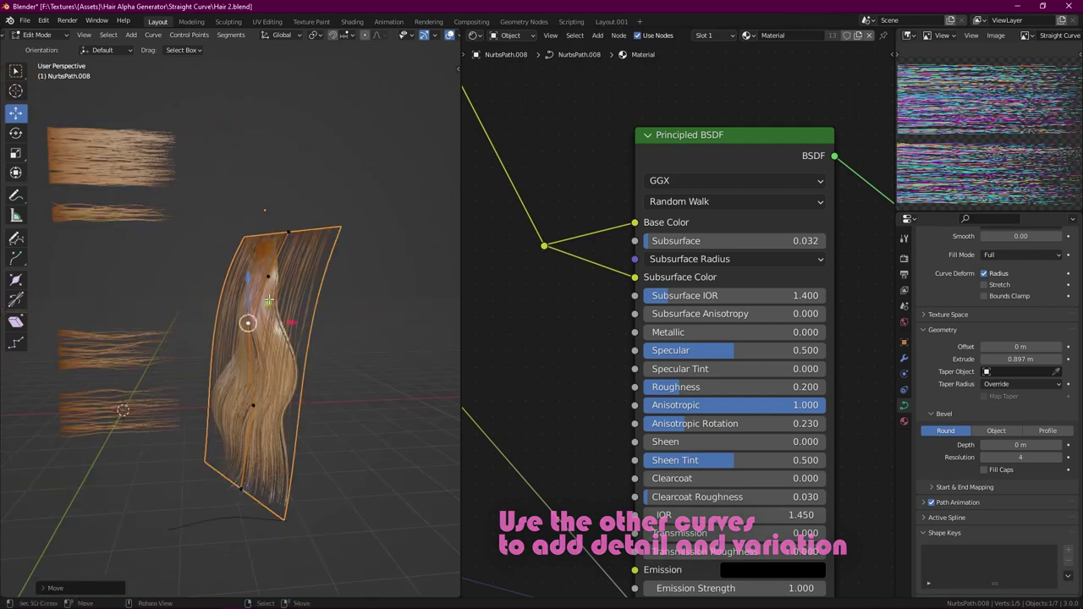
middle_click_drag(299, 370, 276, 514)
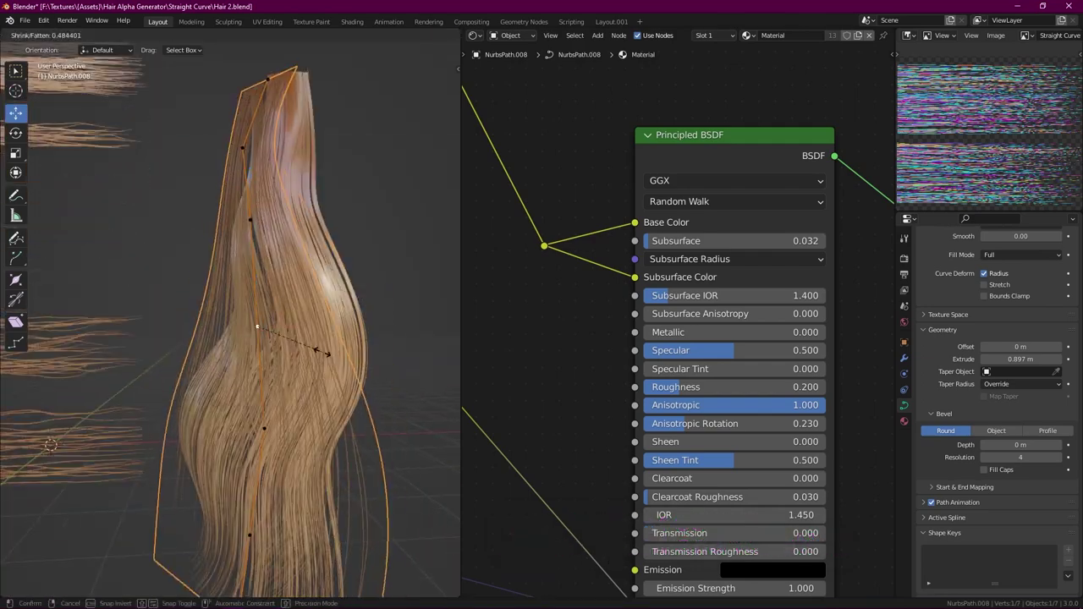
left_click_drag(276, 513, 256, 380)
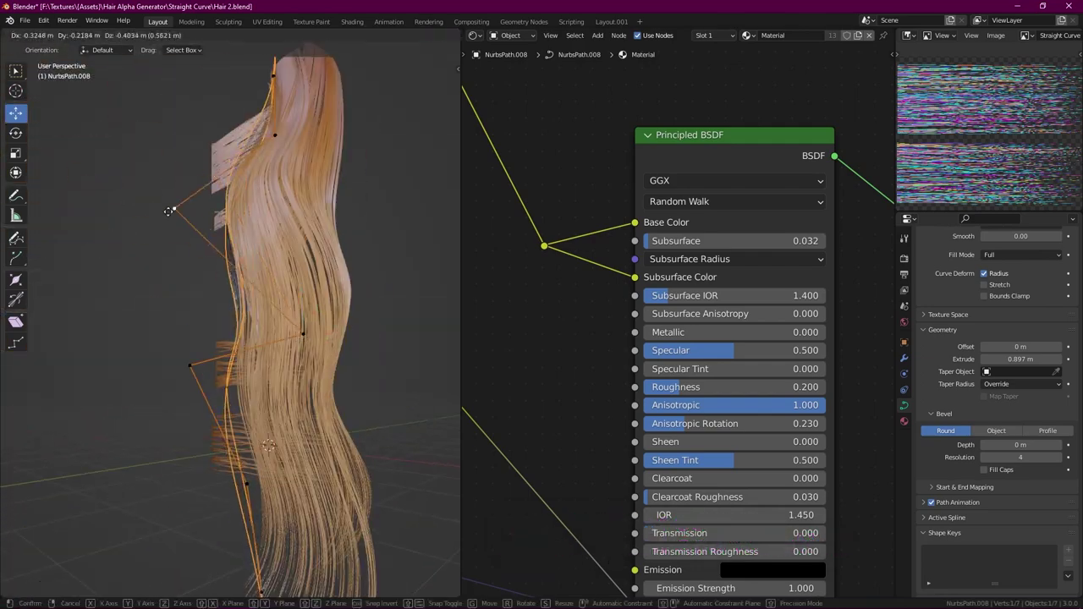
middle_click_drag(256, 380, 341, 302)
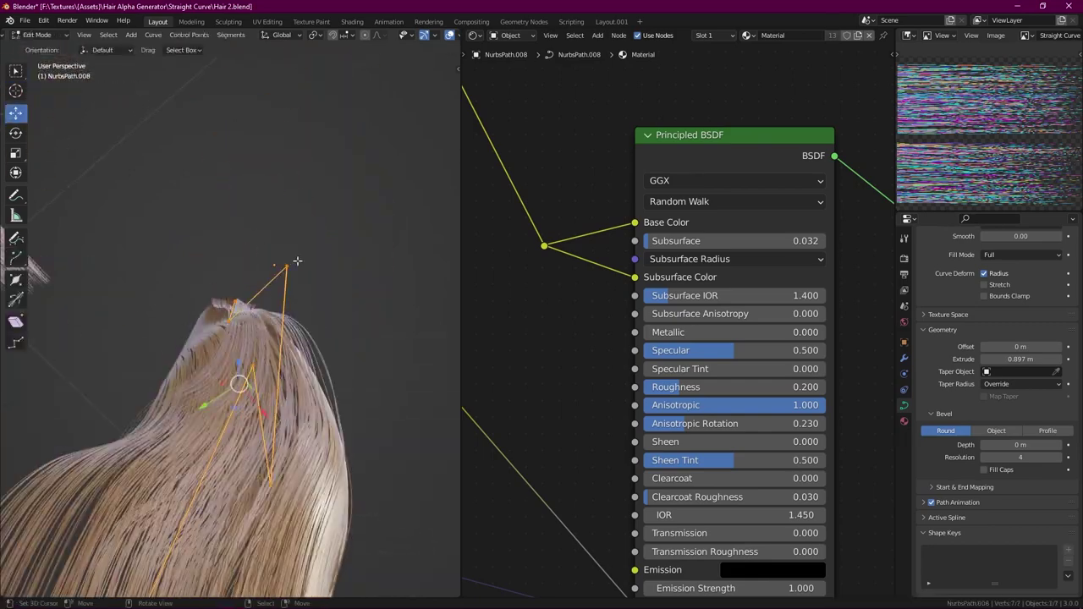
key("ctrl+t")
left_click(304, 418)
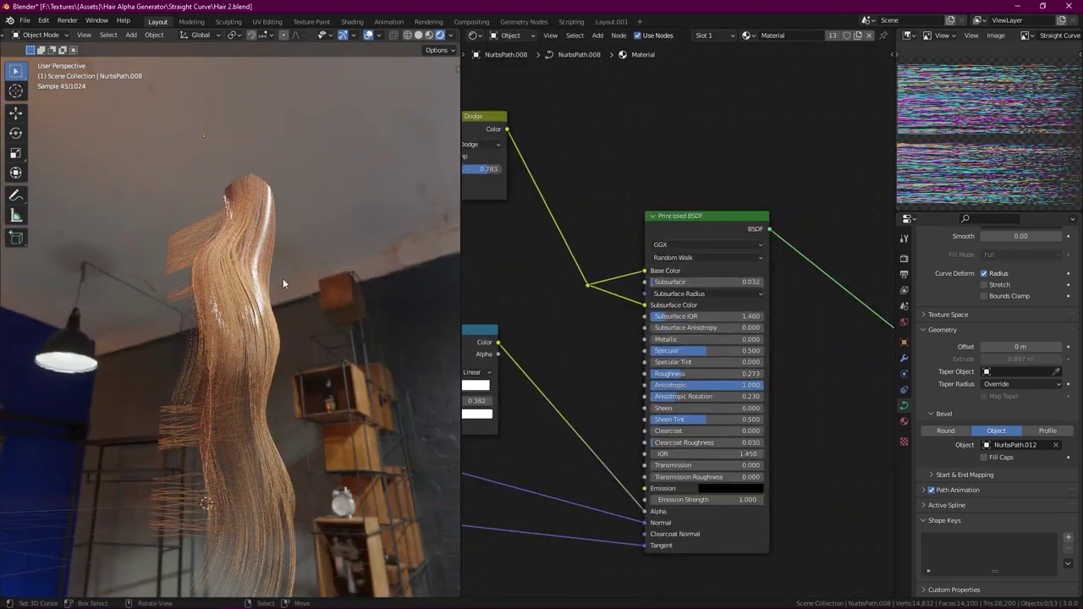
Step: Duplicate the hair card, rotate and reshape its control points, and save Hair 2.blend
key("shift+d")
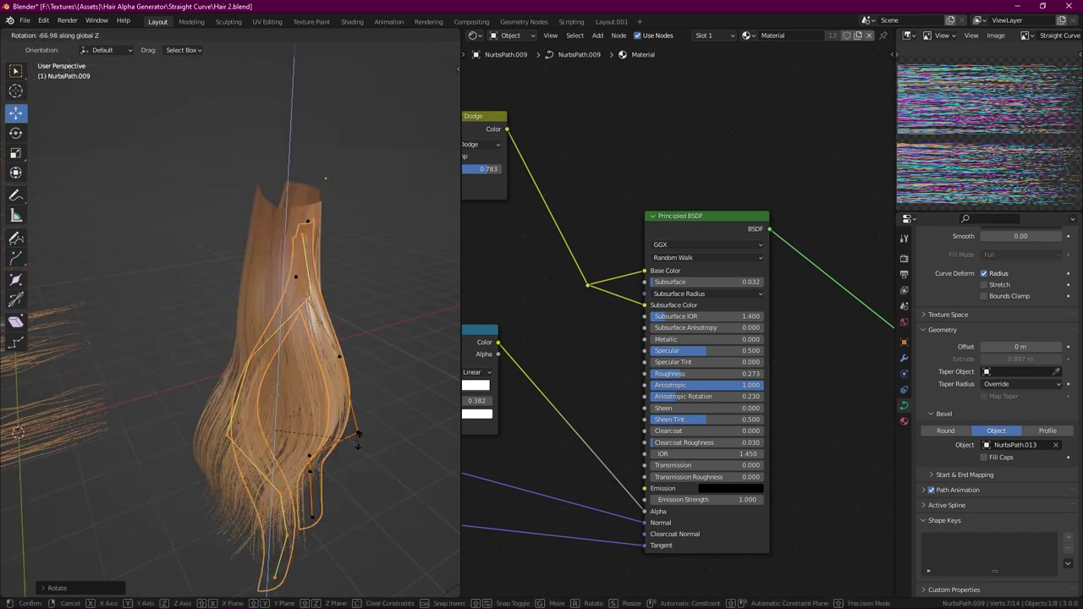
middle_click_drag(267, 287, 244, 421)
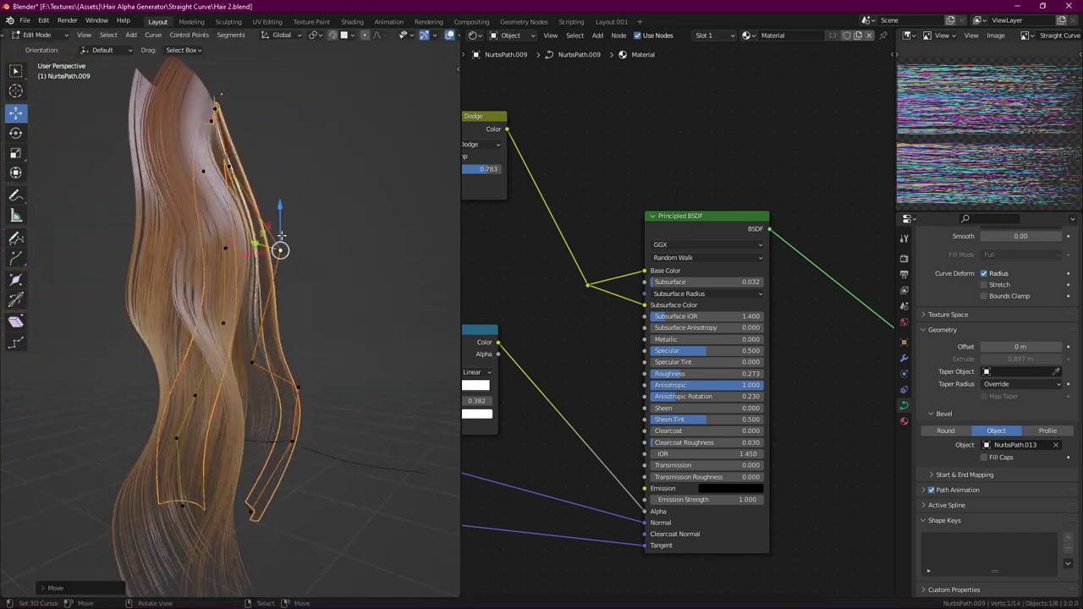
key("Tab")
middle_click_drag(281, 236, 227, 279)
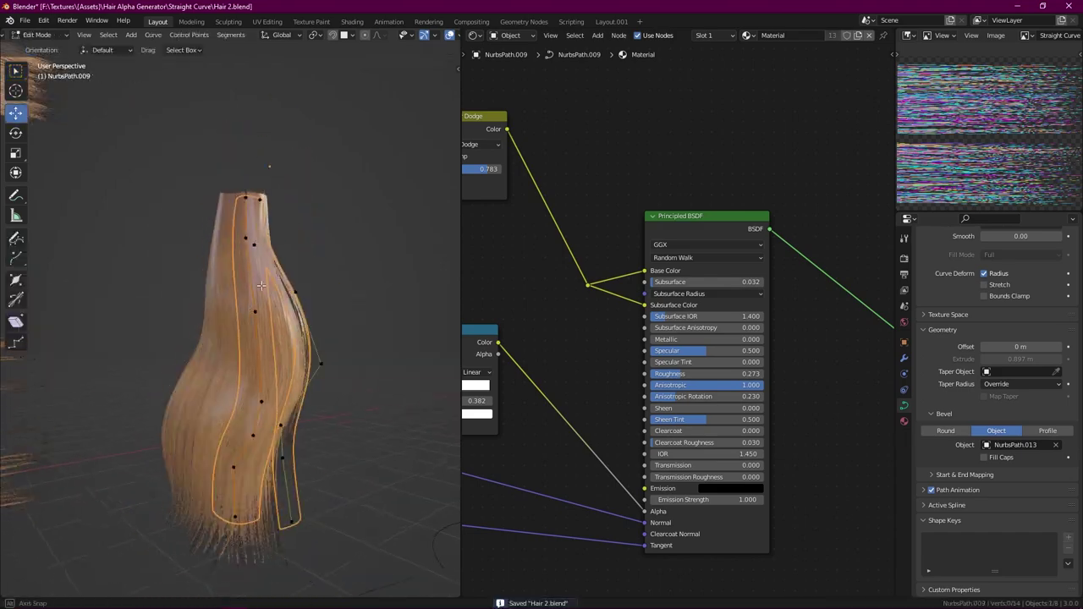
left_click(230, 480)
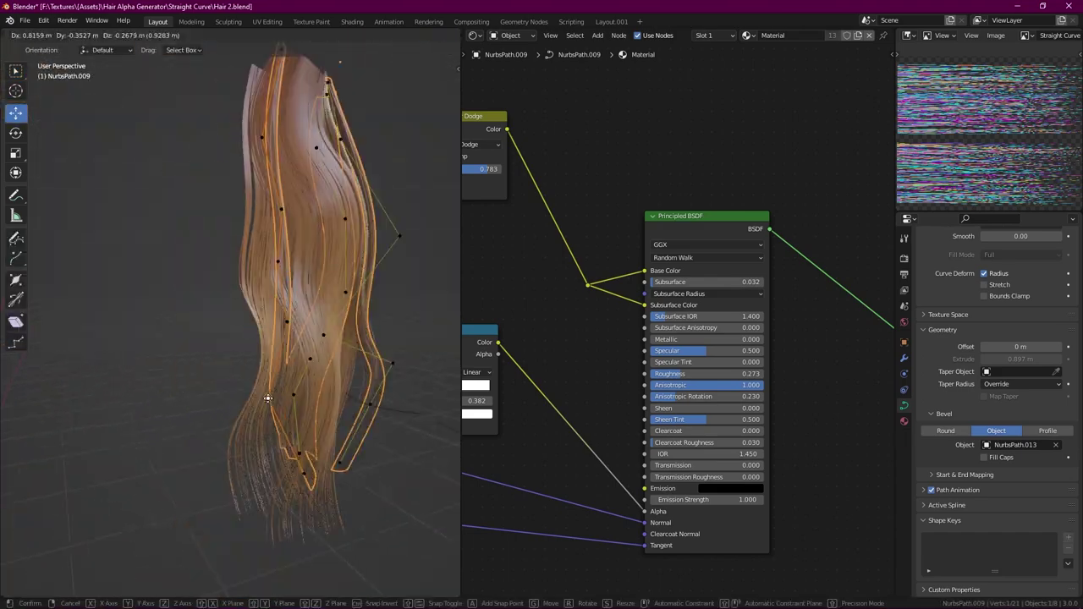
mouse_move(231, 480)
middle_mouse_down()
mouse_move(266, 401)
mouse_move(164, 405)
mouse_move(176, 224)
mouse_move(306, 245)
mouse_move(254, 339)
middle_mouse_up()
key("Tab")
key("ctrl+s")
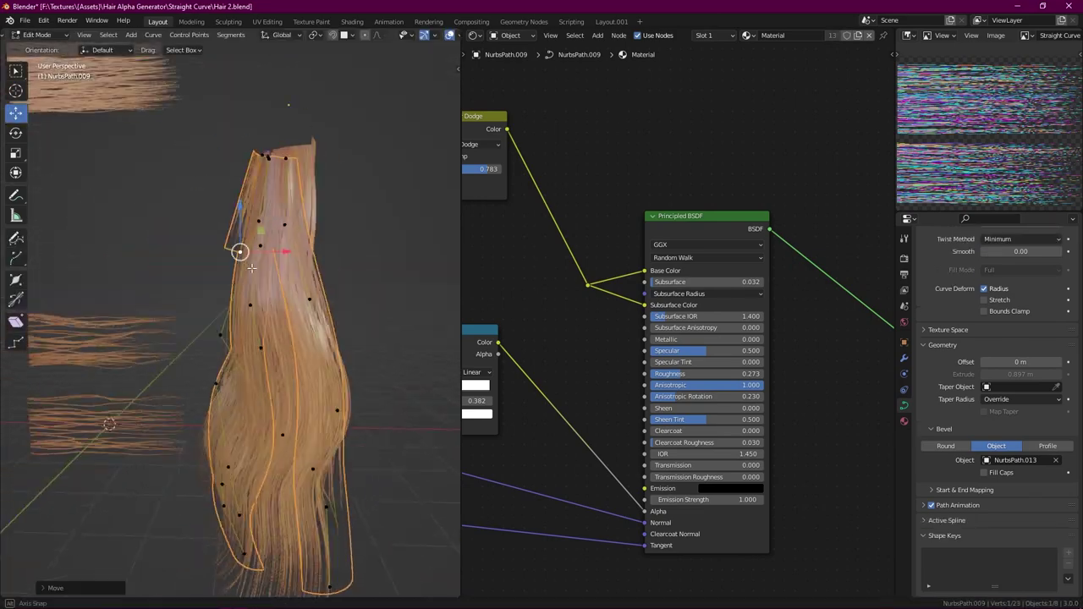
Step: Extrude a new control point from the curve end and move it to lengthen the lock
key("e")
left_click(242, 373)
middle_click_drag(219, 194, 274, 275)
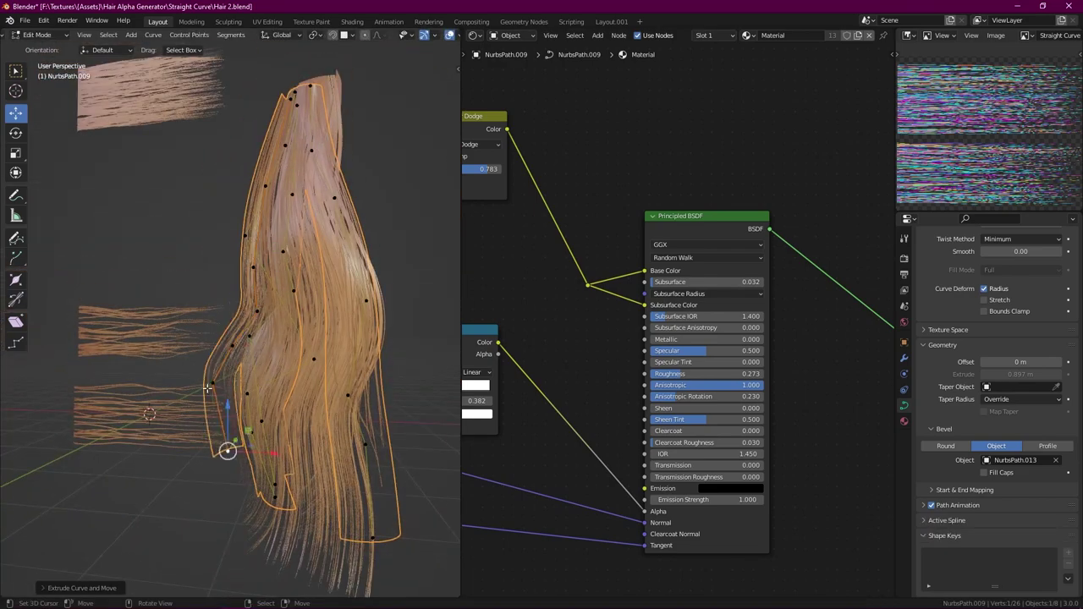
mouse_move(273, 275)
middle_mouse_down()
mouse_move(278, 444)
mouse_move(215, 284)
middle_mouse_up()
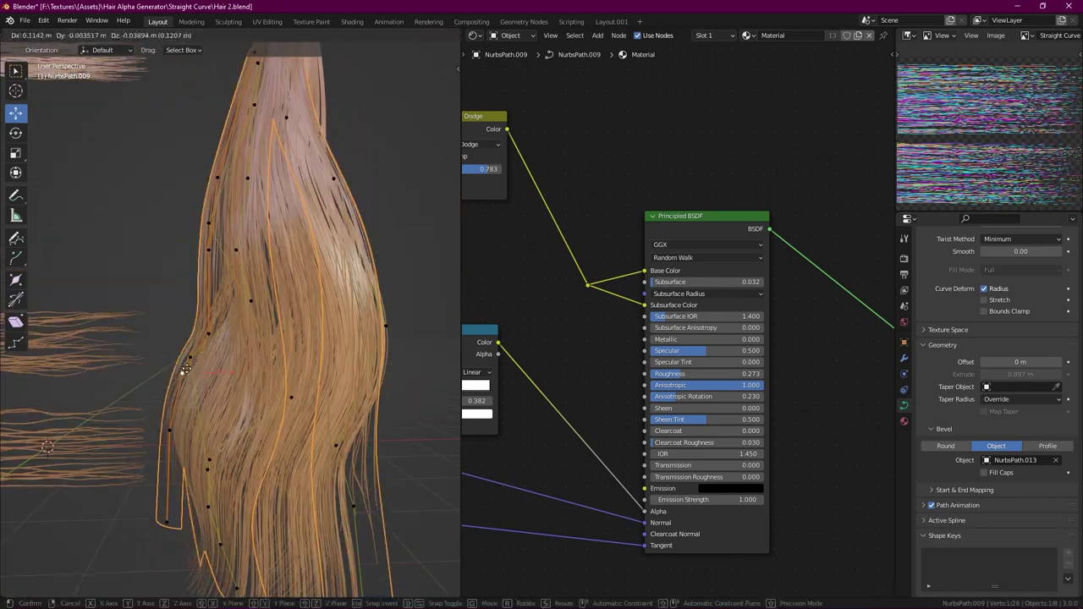
key("g")
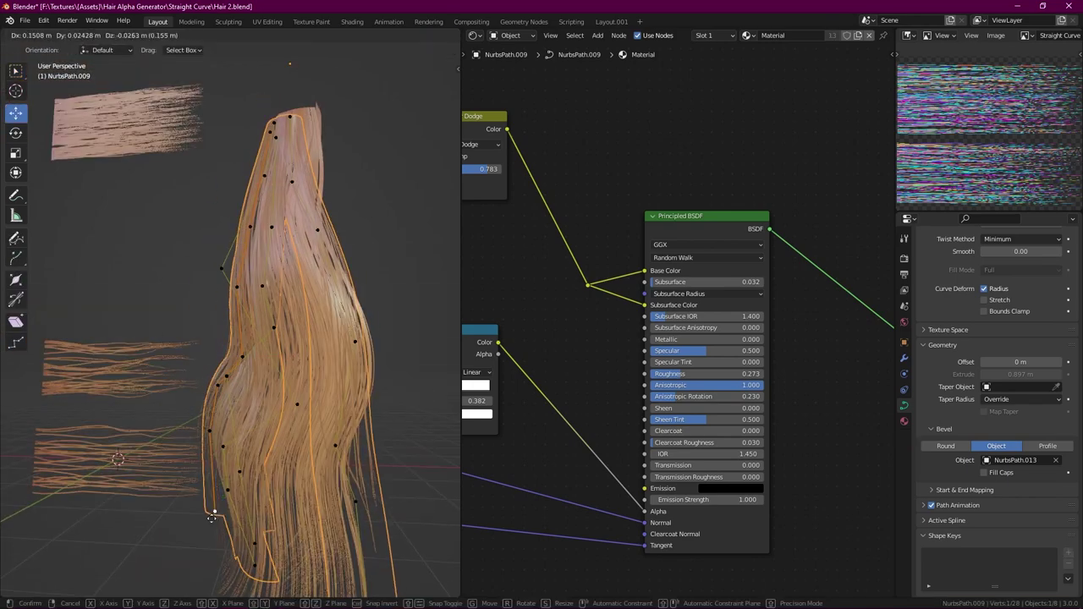
left_click(212, 517)
key("Tab")
middle_click_drag(212, 517, 211, 451)
middle_click_drag(267, 503, 224, 430)
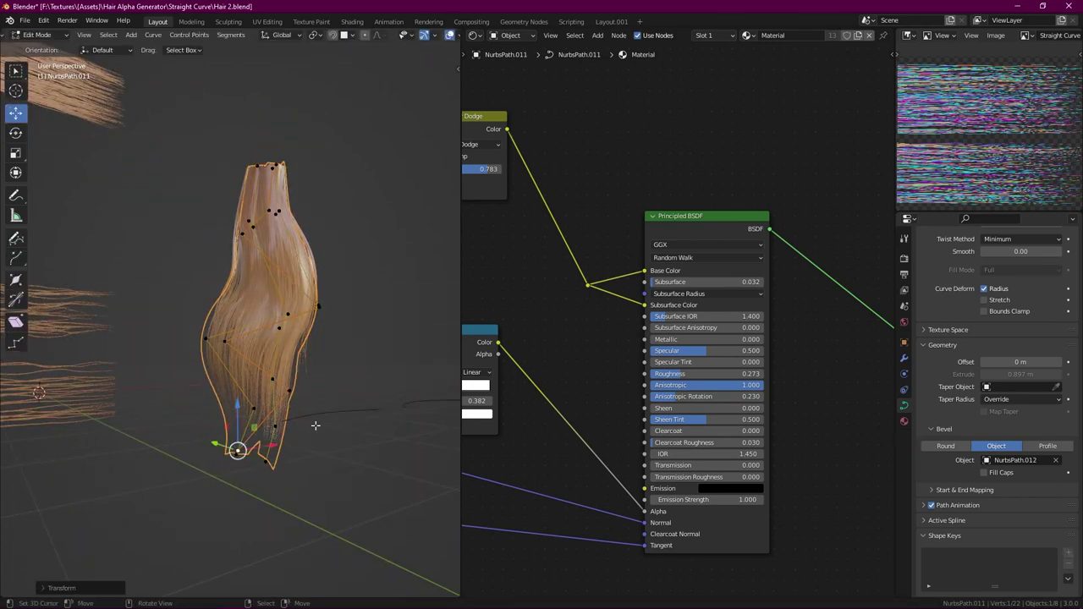
Step: Save Hair 2.blend again and nudge another control point on the card
key("Tab")
mouse_move(355, 403)
middle_mouse_down()
mouse_move(281, 356)
mouse_move(296, 260)
middle_mouse_up()
key("ctrl+s")
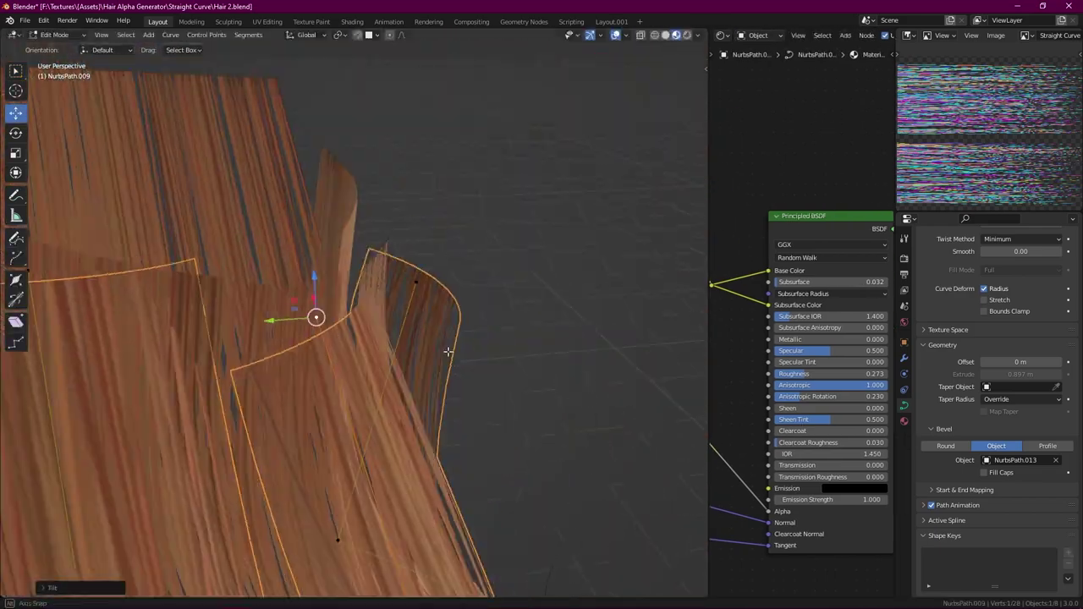
mouse_move(448, 351)
middle_mouse_down()
mouse_move(346, 308)
mouse_move(375, 319)
middle_mouse_up()
scroll(347, 309, "down", 3)
left_click(326, 305)
key("g")
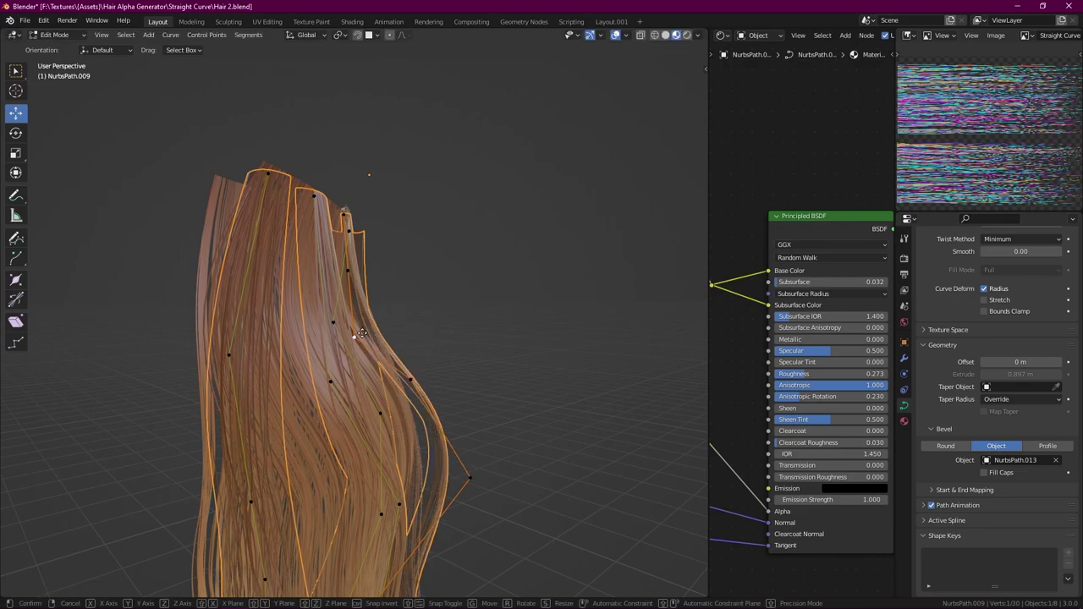
left_click(361, 332)
key("Tab")
Step: Switch the viewport to Rendered shading and adjust its shading settings
key("z")
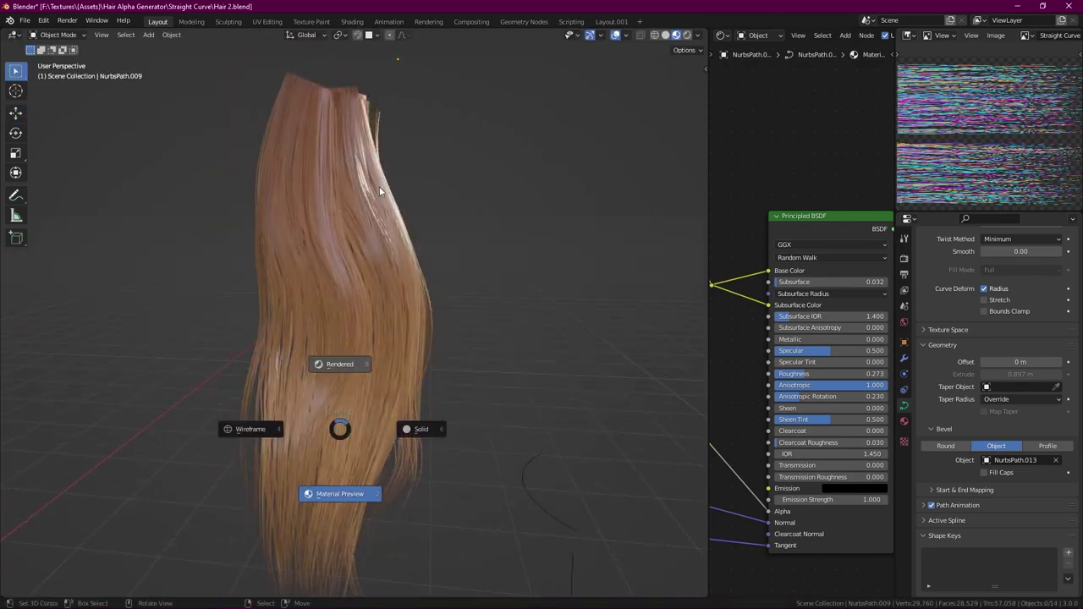
left_click(379, 191)
left_click(684, 35)
left_click_drag(720, 182, 645, 157)
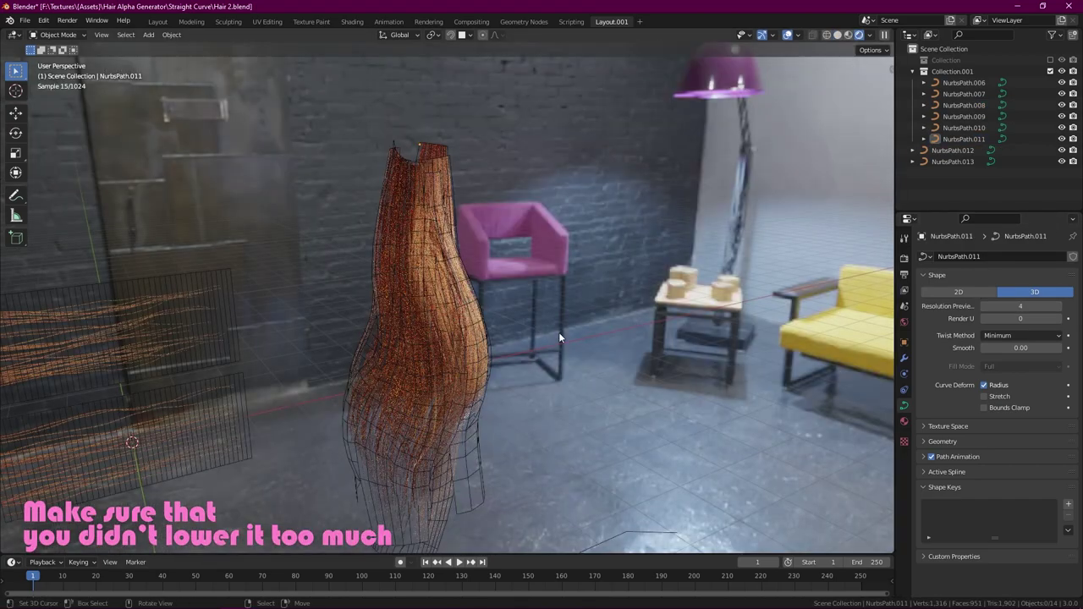
Step: Return to Solid shading and delete the extra NurbsPath curves and planes
key("z")
left_click(476, 331)
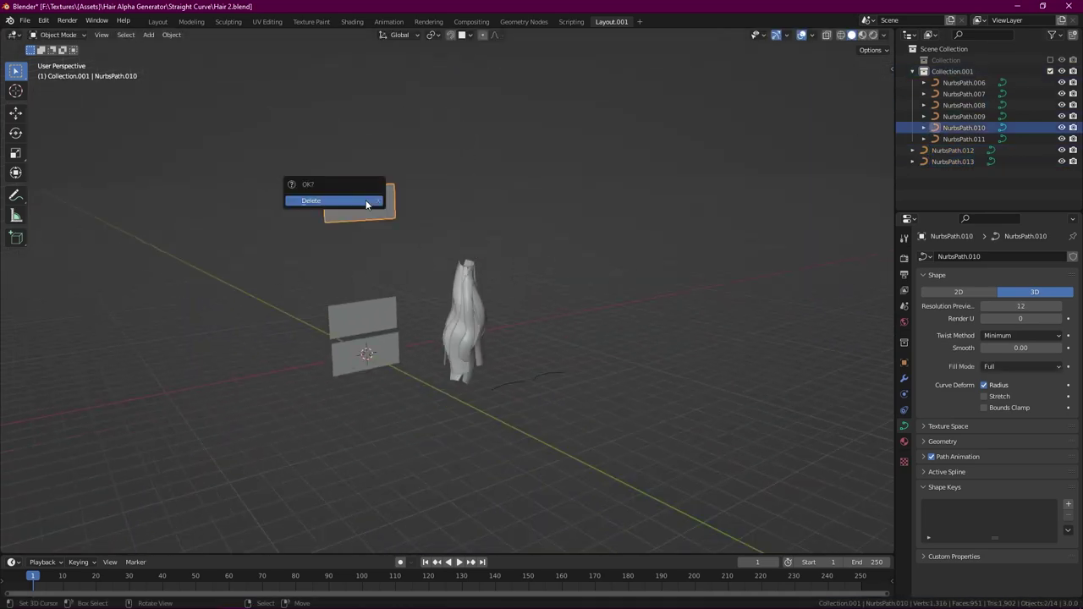
left_click(366, 204)
left_click(368, 362)
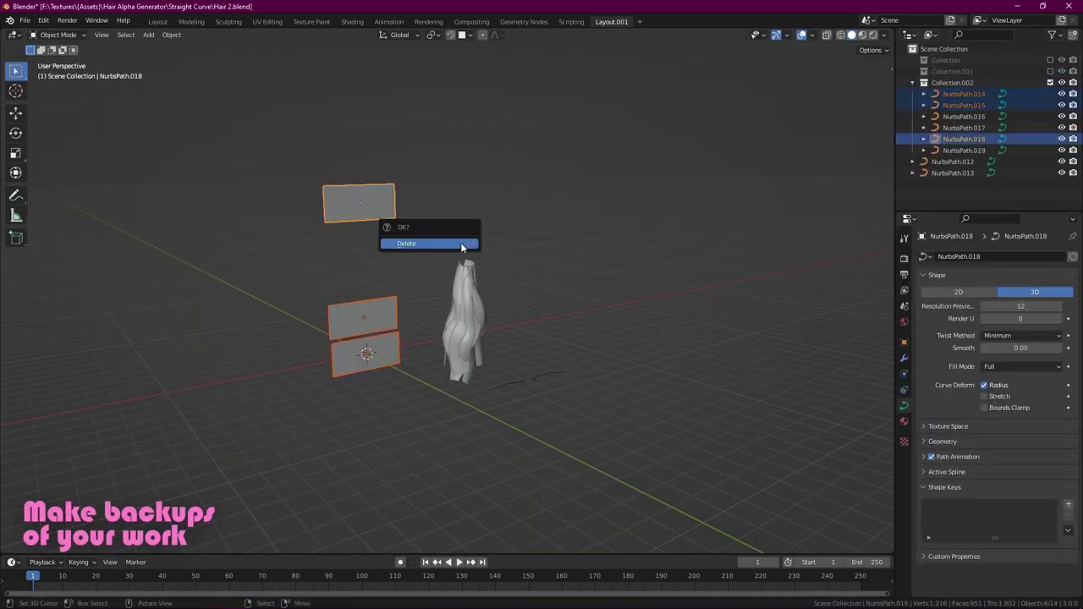
left_click(460, 244)
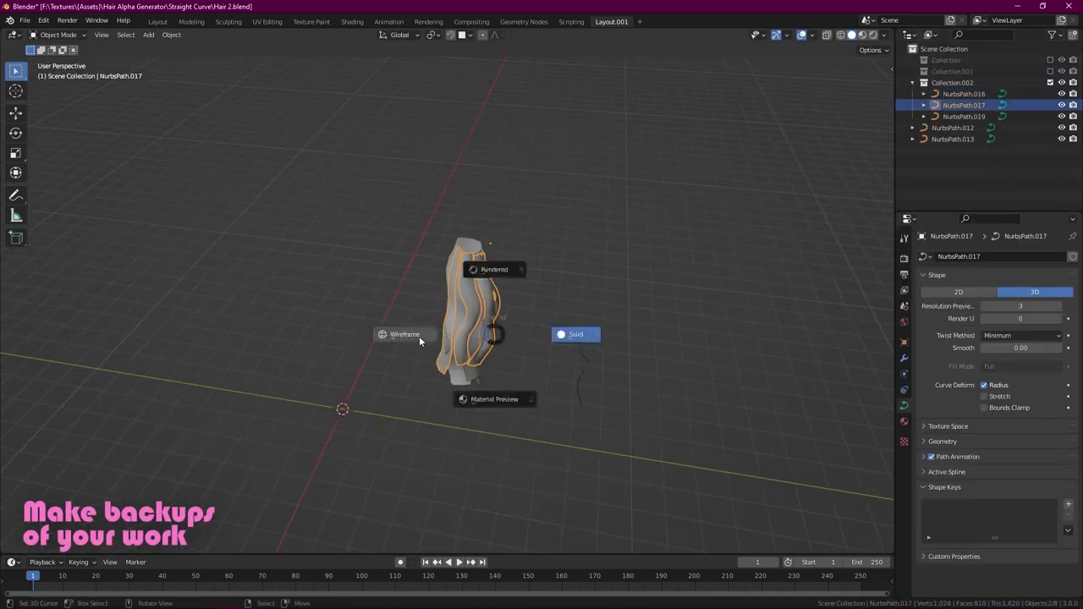
Step: Frame NurbsPath.017 and inspect its control points in Edit Mode
key("KP_Decimal")
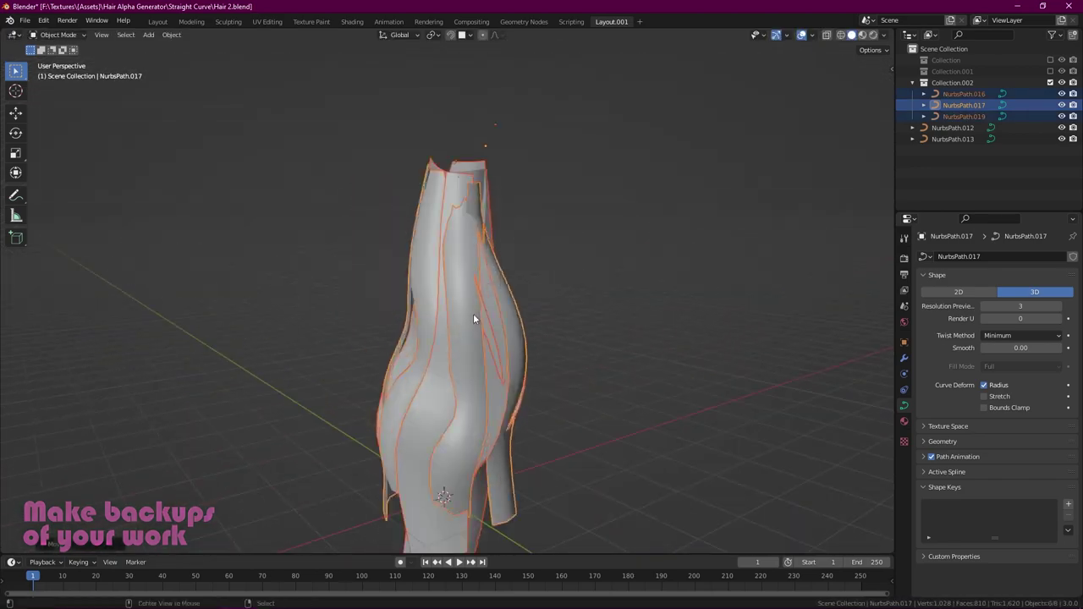
key("Tab")
middle_click_drag(468, 266, 534, 319)
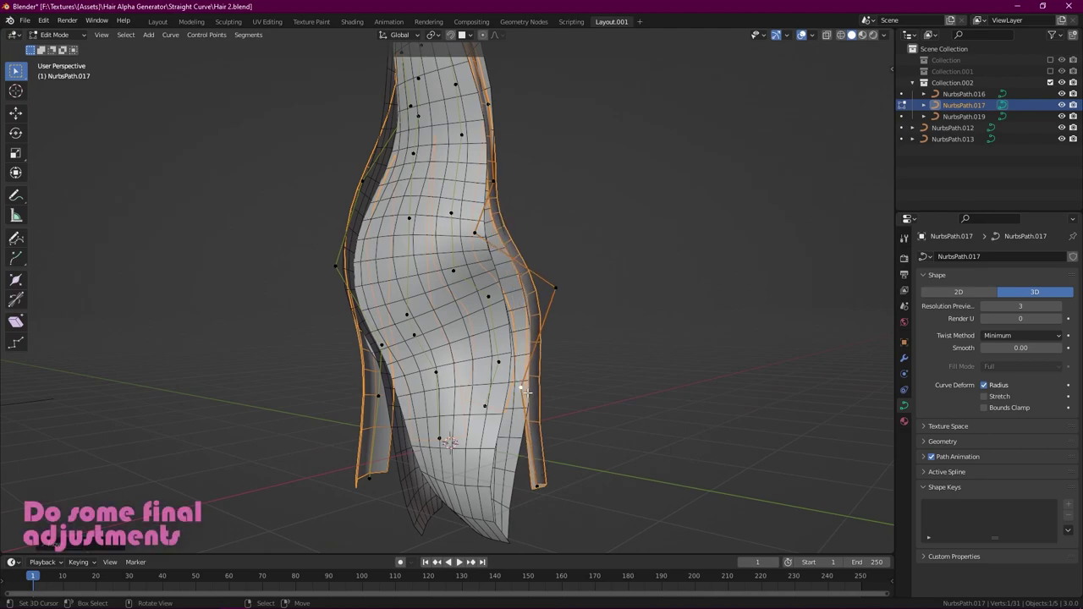
mouse_move(525, 391)
middle_mouse_down()
mouse_move(493, 184)
mouse_move(500, 407)
mouse_move(595, 249)
middle_mouse_up()
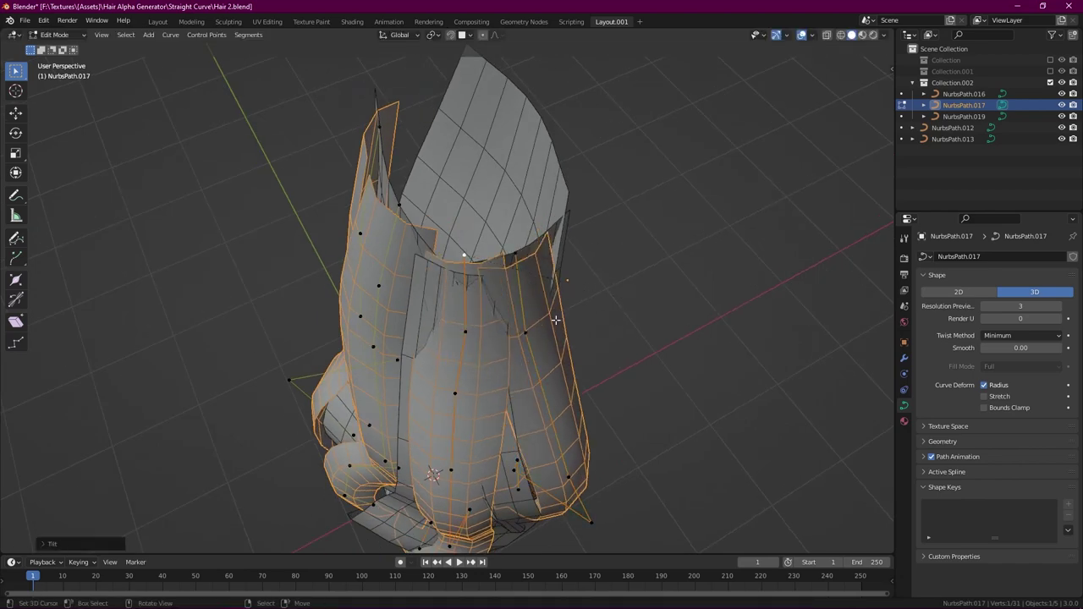
middle_click_drag(555, 319, 488, 301)
key("Tab")
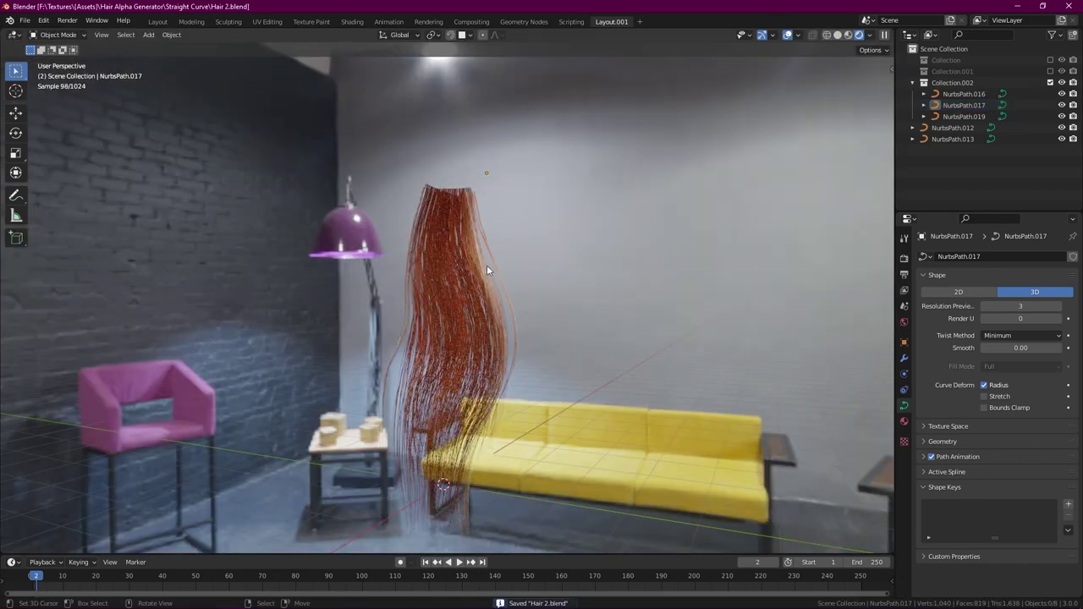
Step: Hide the Scene World background and convert the three hair cards to meshes
left_click(871, 35)
left_click(807, 103)
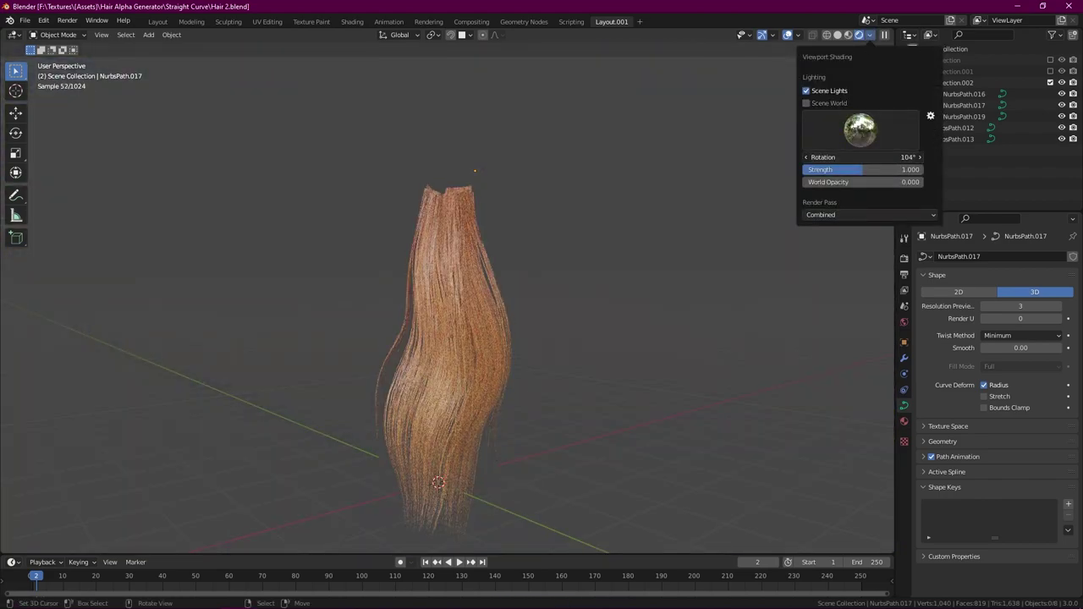
left_click(838, 35)
key("Tab")
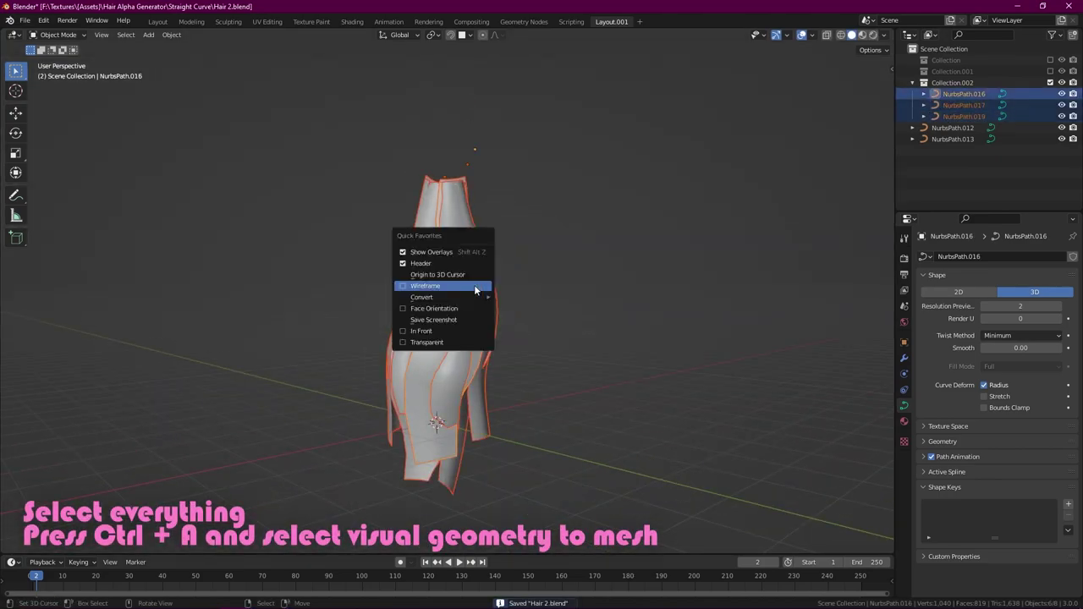
left_click(474, 290)
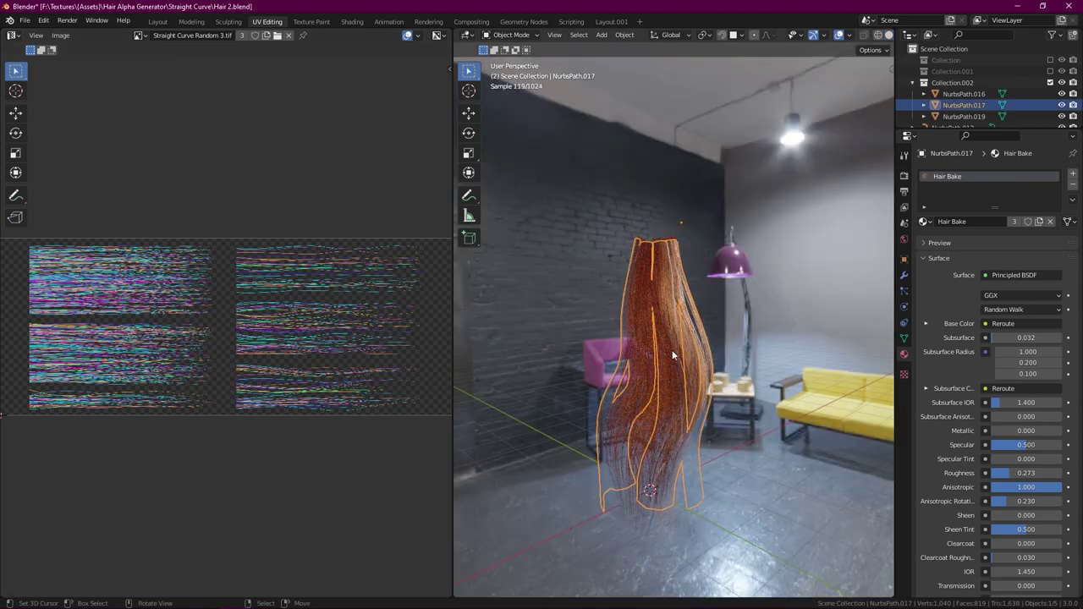
Step: Switch to the UV Editing workspace and select all of the hair card's UVs
middle_click_drag(681, 260, 663, 308)
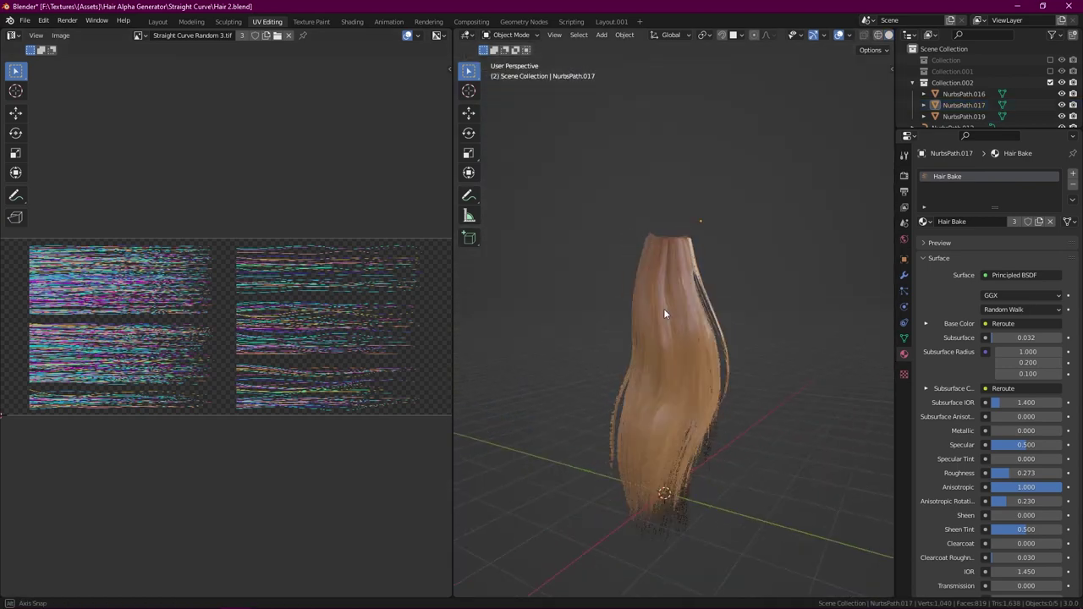
left_click(352, 22)
left_click(157, 21)
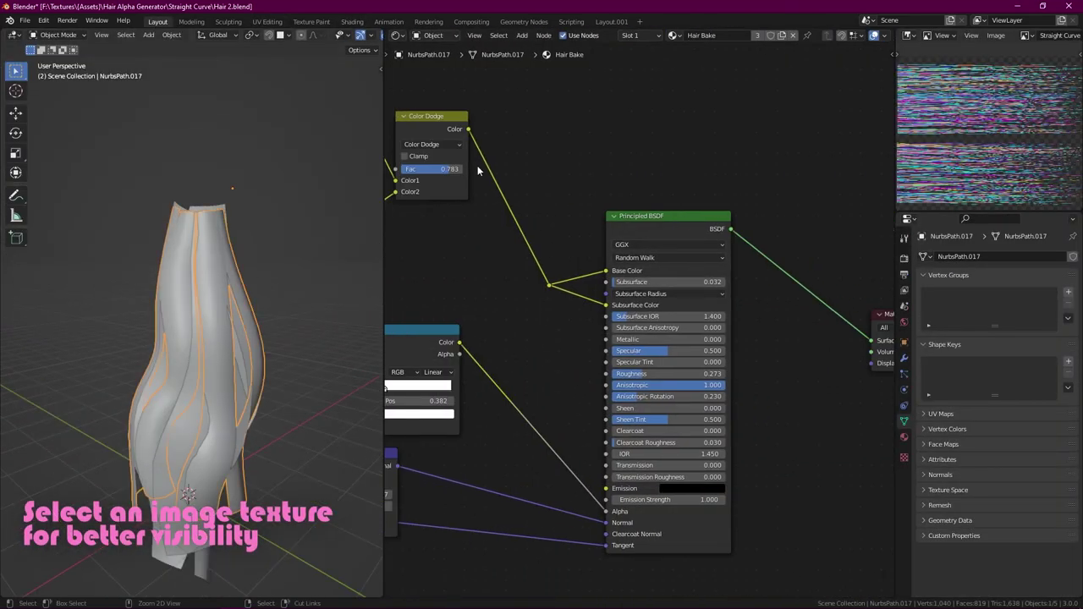
scroll(477, 171, "down", 4)
left_click(267, 21)
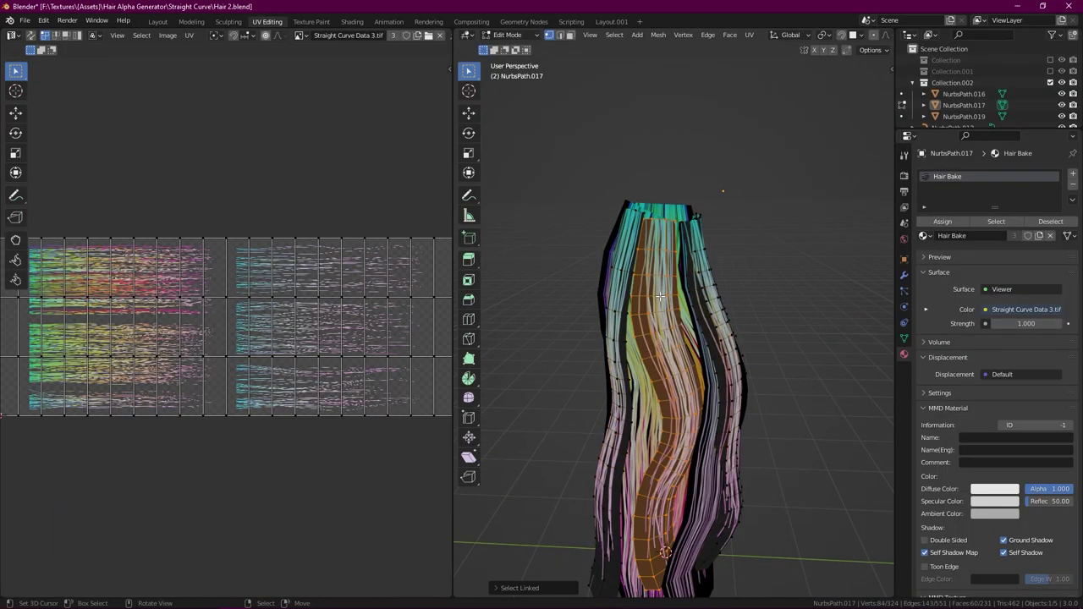
middle_click_drag(660, 297, 626, 292)
key("a")
right_click(287, 286)
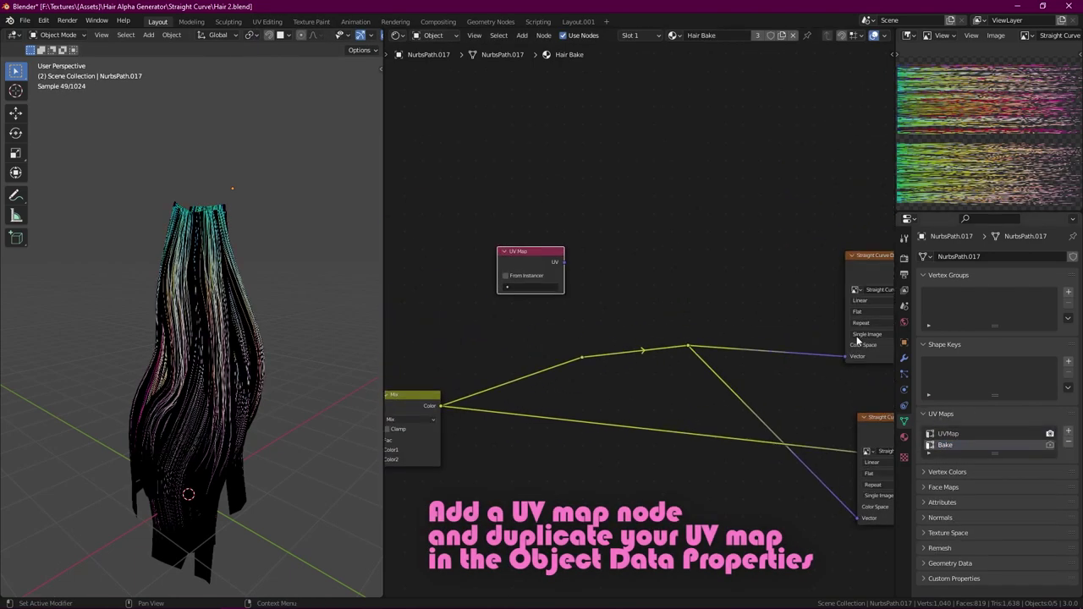
Step: Set Material Preview shading and connect the UV Map node to the image textures
scroll(252, 357, "up", 3)
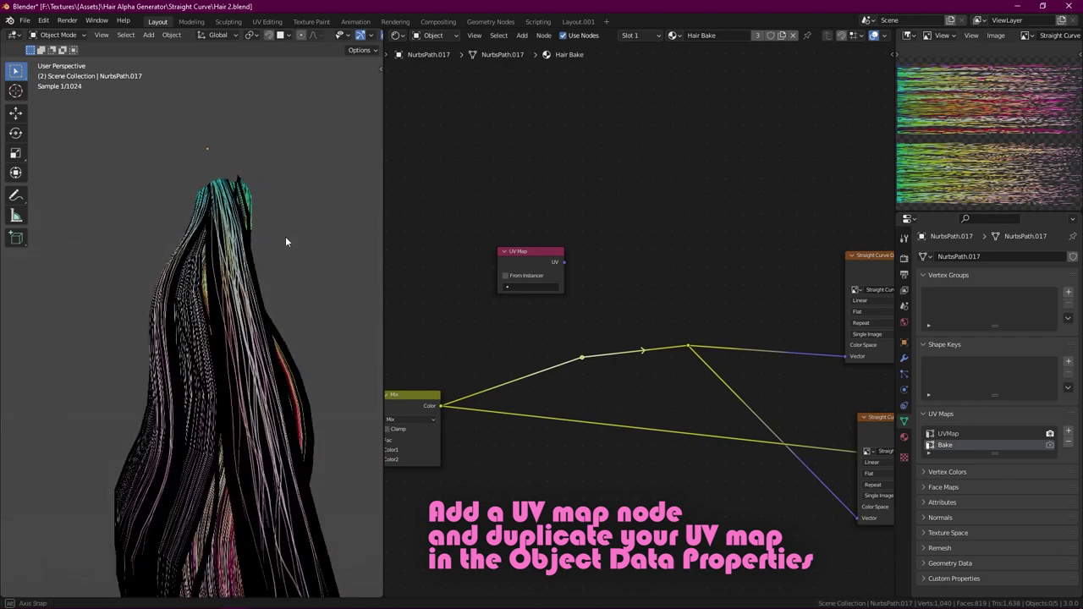
scroll(285, 236, "up", 3)
scroll(268, 218, "up", 3)
scroll(329, 34, "down", 2)
left_click(359, 35)
left_click(329, 37)
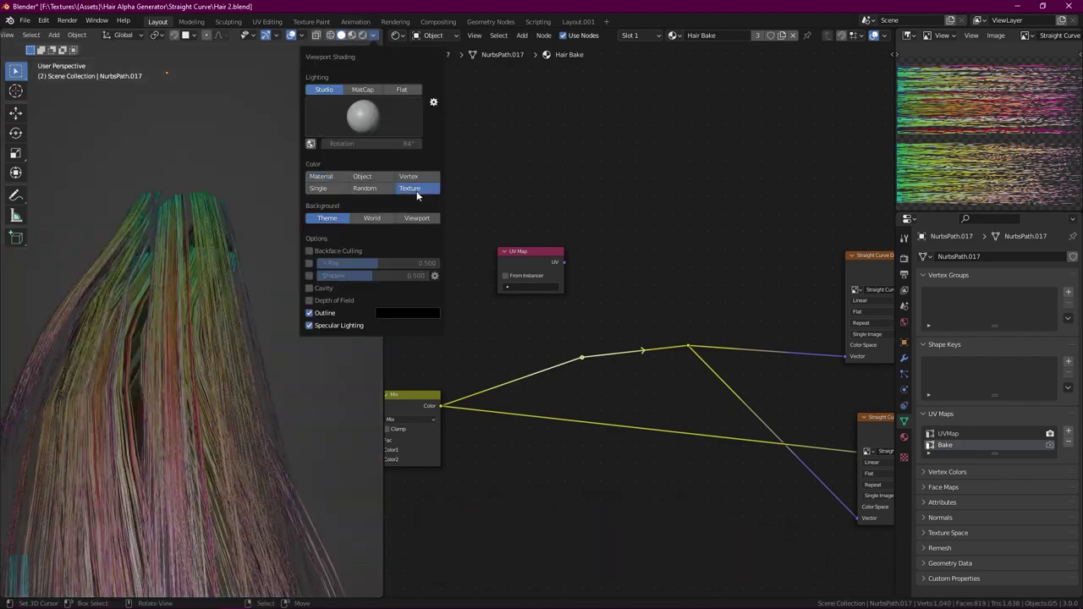
scroll(267, 341, "down", 4)
left_click(373, 35)
left_click(352, 34)
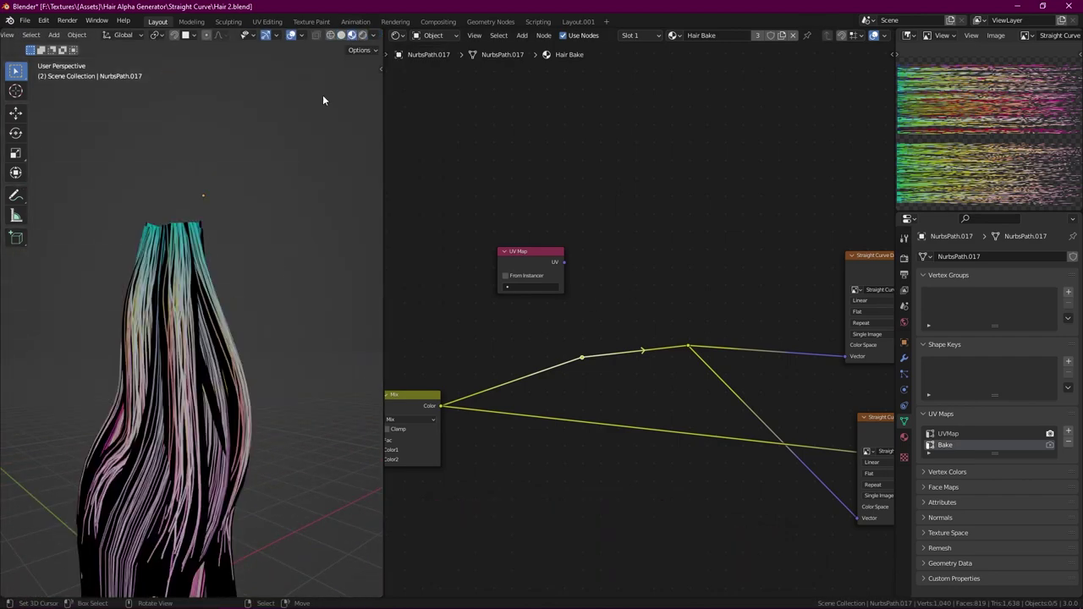
left_click_drag(564, 261, 690, 349)
Step: Scale NurbsPath.017's UVs into a strip along the bottom of the hair atlas
left_click(267, 22)
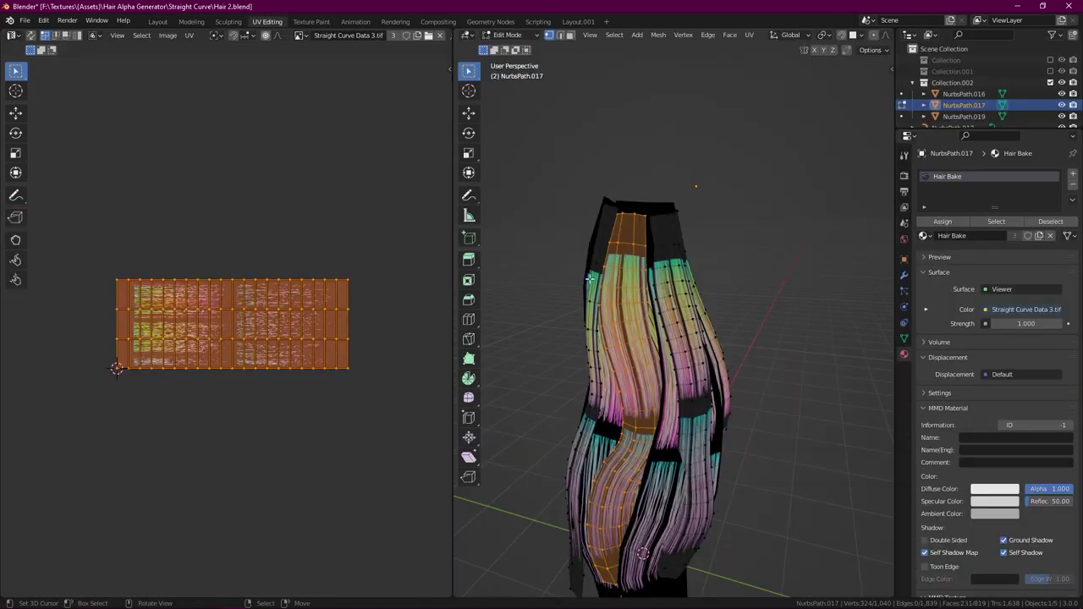
key("s")
key("Escape")
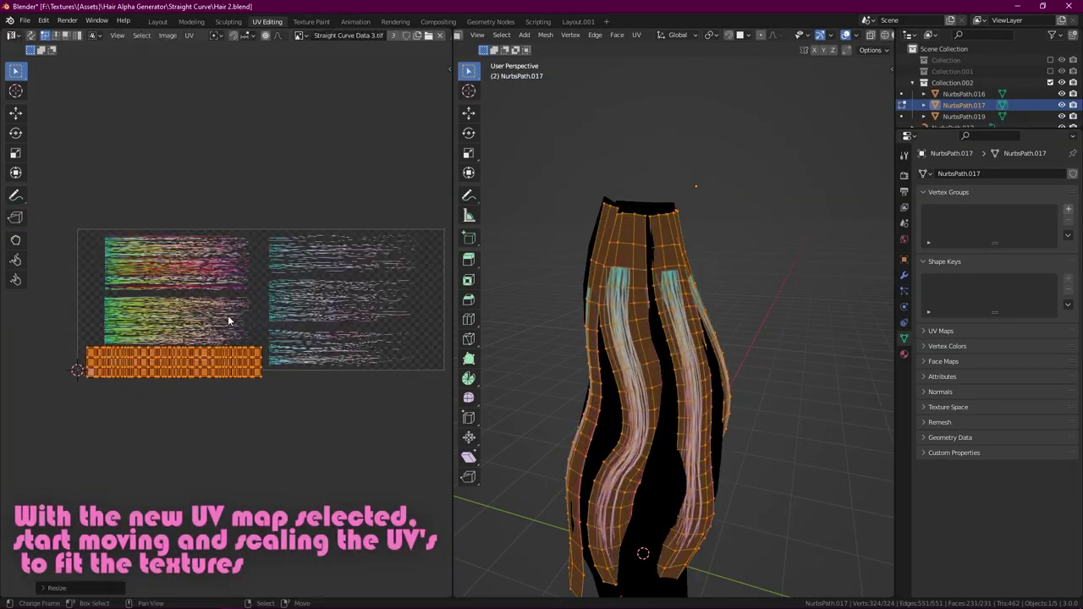
scroll(352, 273, "up", 2)
key("s")
left_click(322, 287)
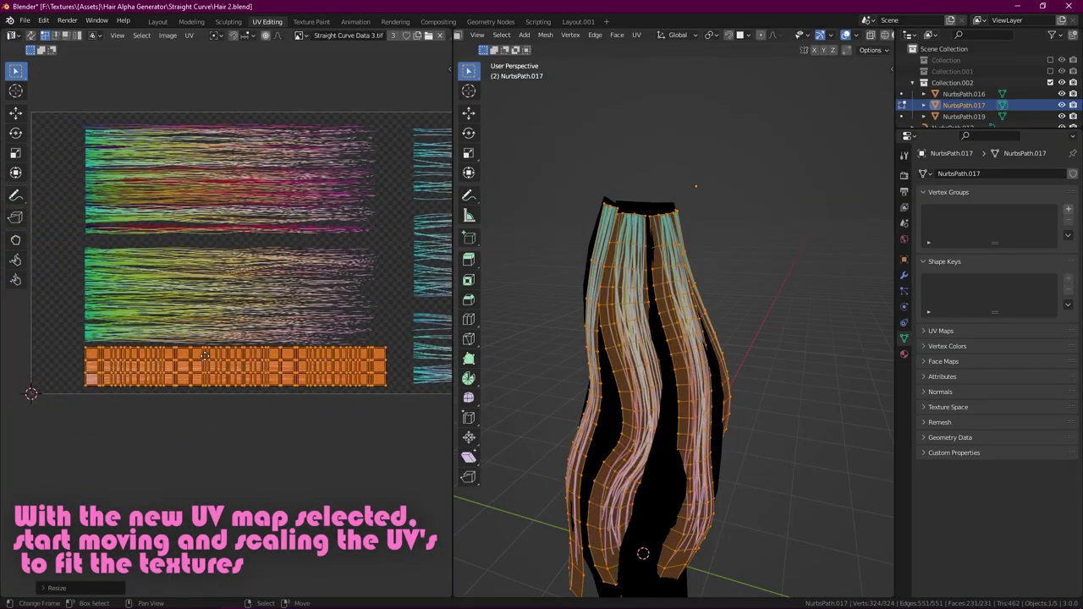
scroll(206, 326, "up", 2)
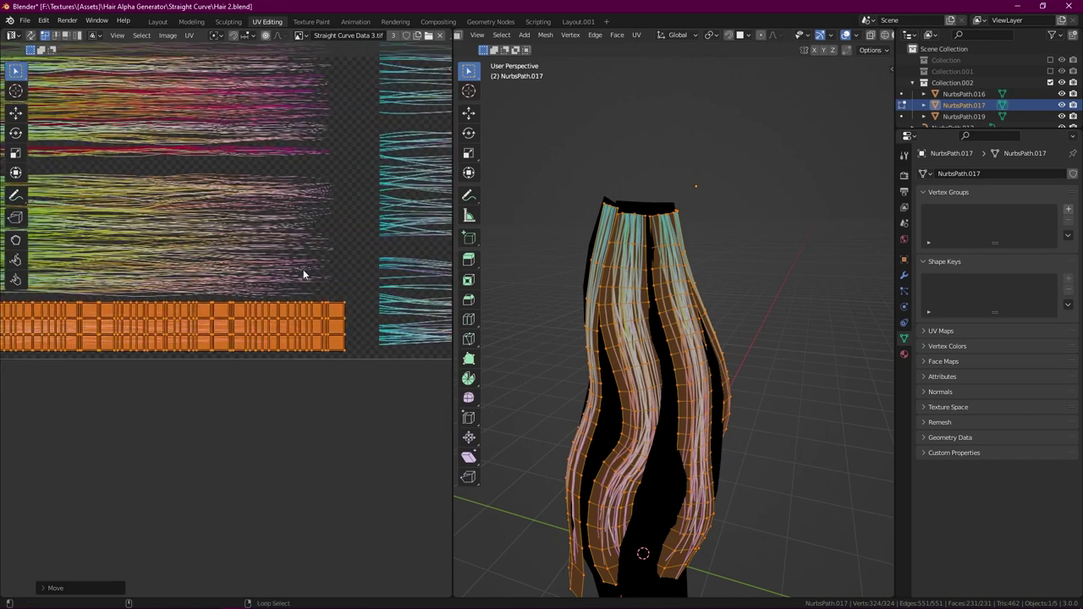
middle_click_drag(709, 330, 745, 334)
left_click(941, 330)
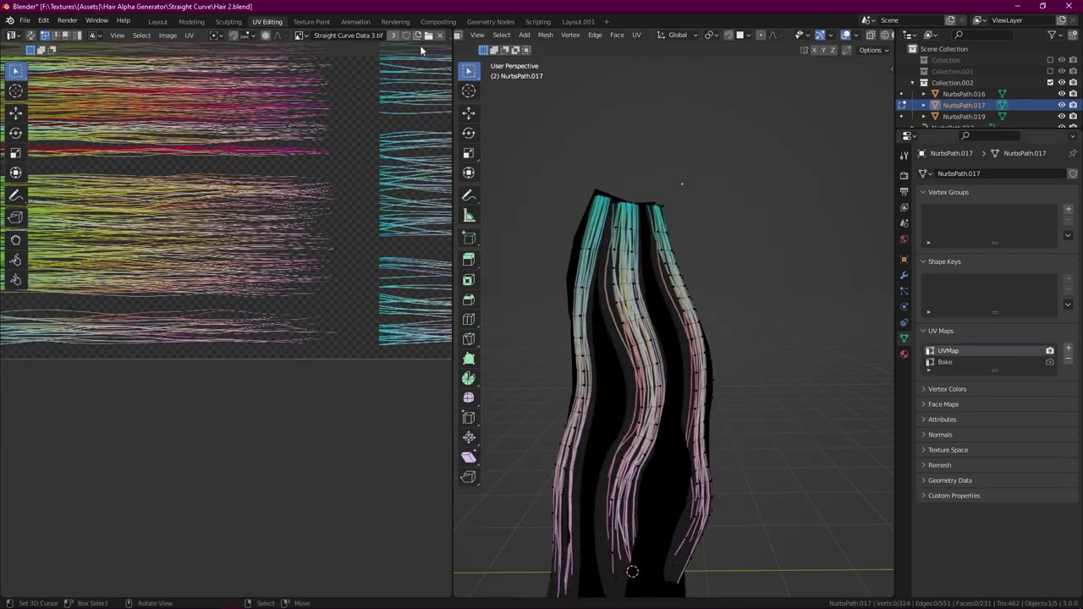
Step: Select the NurbsPath.016 hair card, which gets its own Bake UV map
left_click(157, 21)
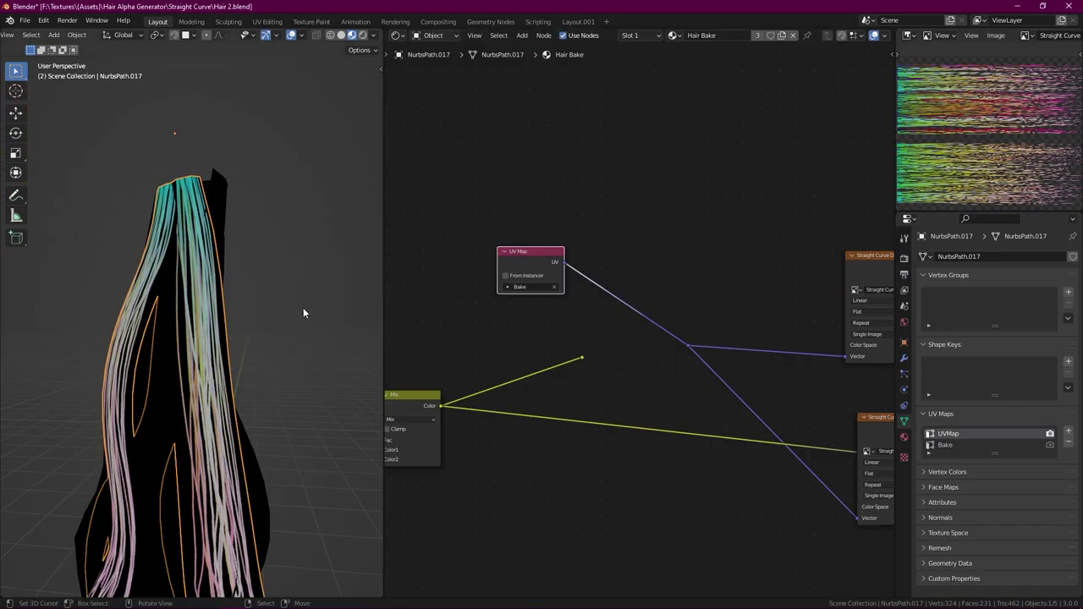
left_click(266, 21)
mouse_move(677, 339)
middle_mouse_down()
mouse_move(682, 314)
mouse_move(643, 321)
middle_mouse_up()
scroll(682, 314, "down", 3)
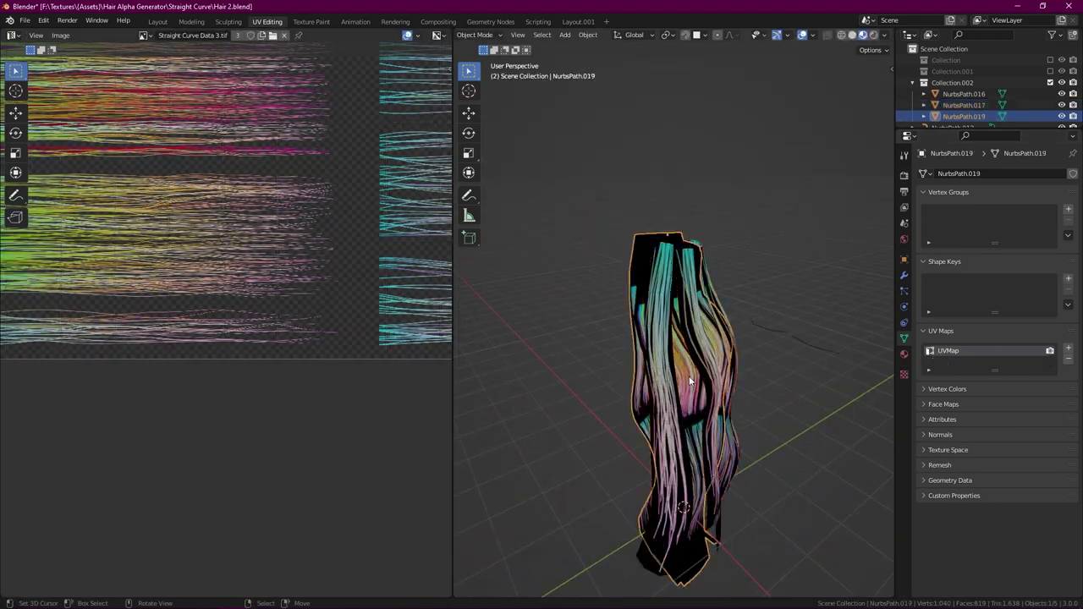
left_click(157, 21)
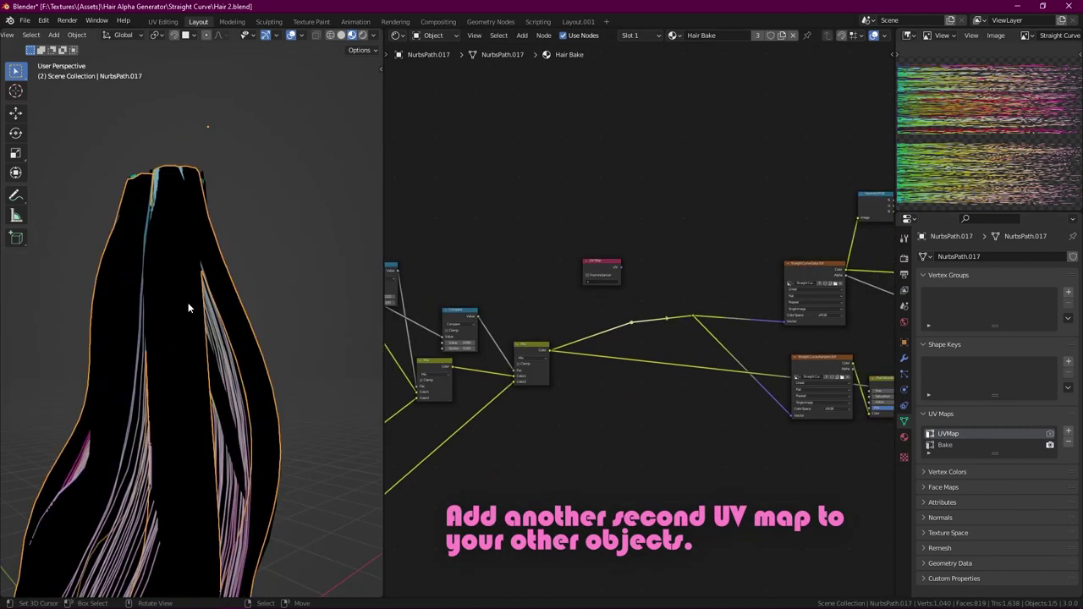
left_click(193, 332)
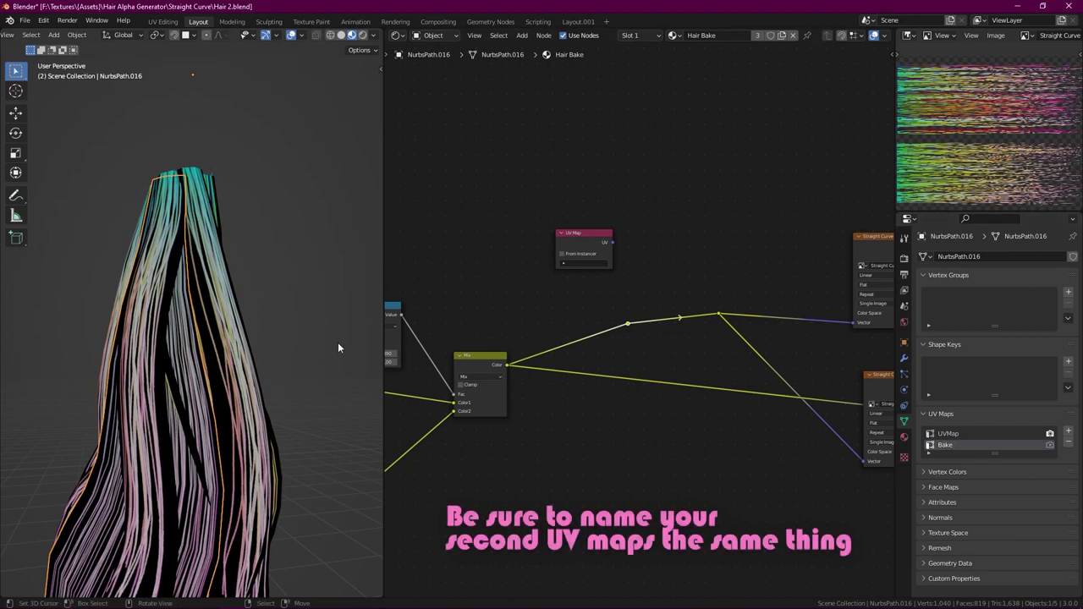
middle_click_drag(338, 346, 192, 325)
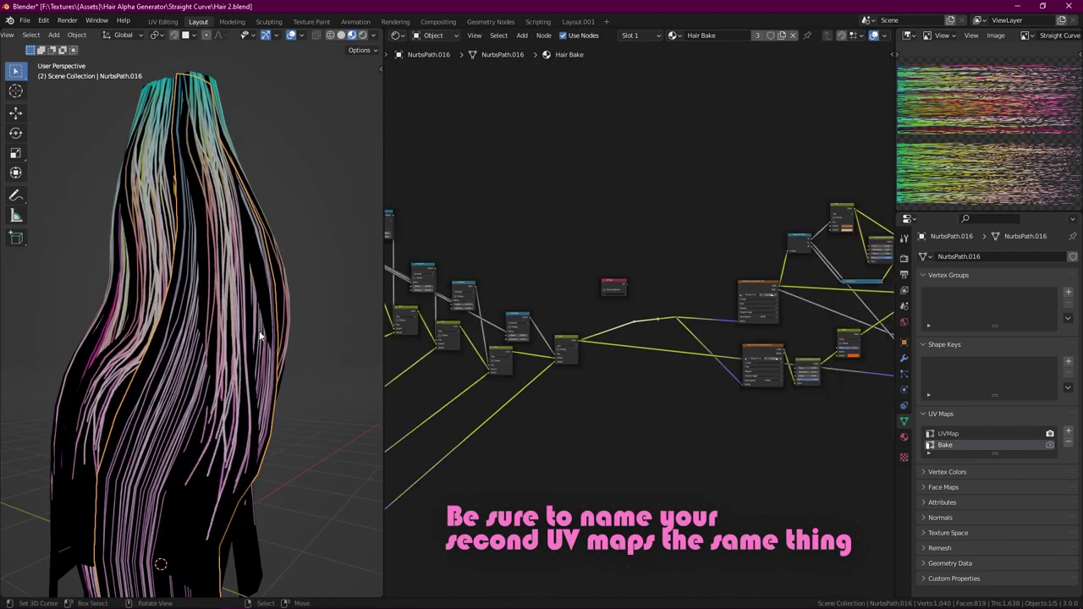
middle_click_drag(259, 334, 243, 337)
scroll(551, 374, "up", 5)
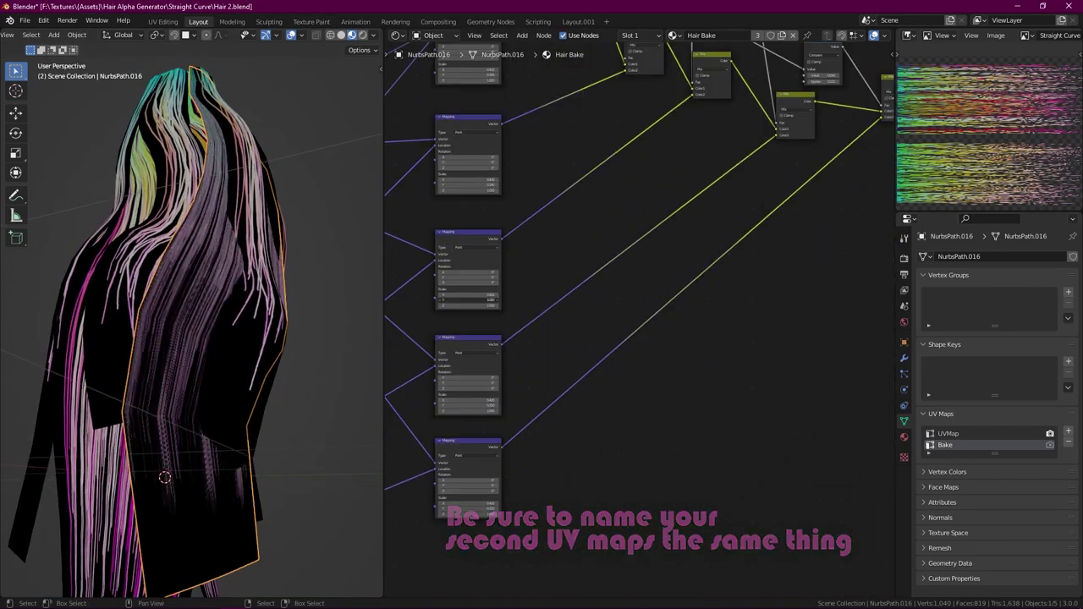
scroll(648, 314, "down", 5)
scroll(648, 314, "down", 3)
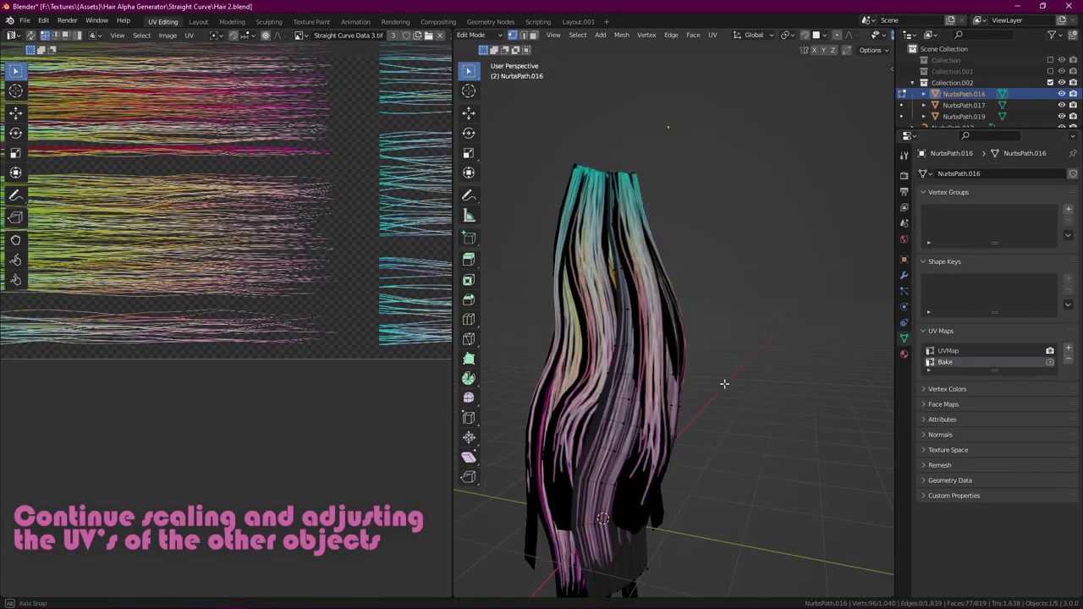
Step: Scale the UVs along X and move the island onto its atlas strip
key("a")
key("s")
key("x")
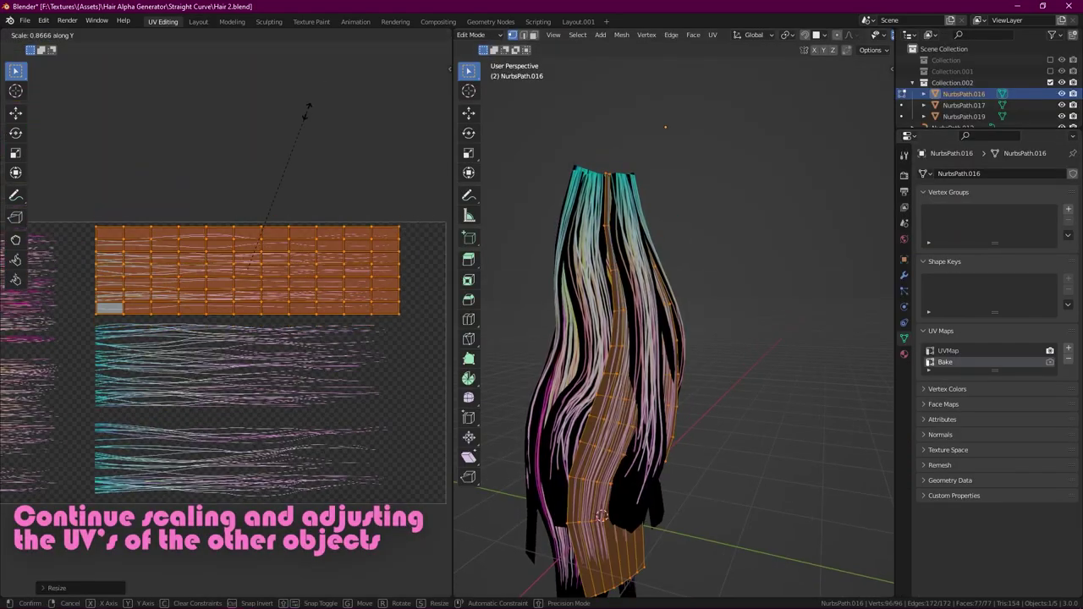
left_click(287, 127)
left_click(198, 21)
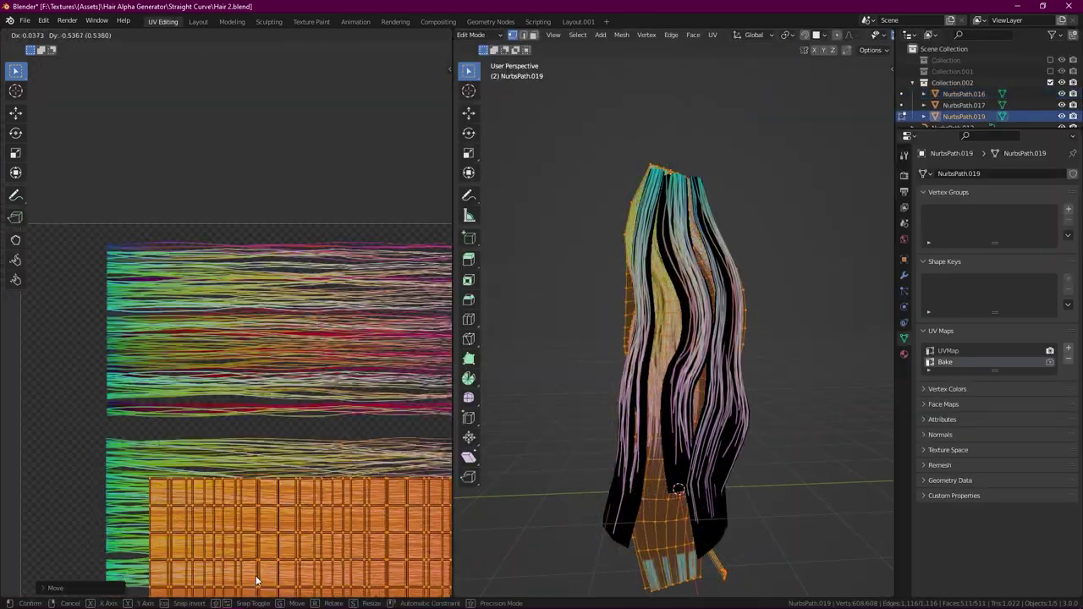
middle_click_drag(178, 341, 308, 342)
Step: Set the UV pivot point to 3D Cursor and leave Edit Mode
scroll(207, 271, "up", 5)
scroll(206, 272, "down", 5)
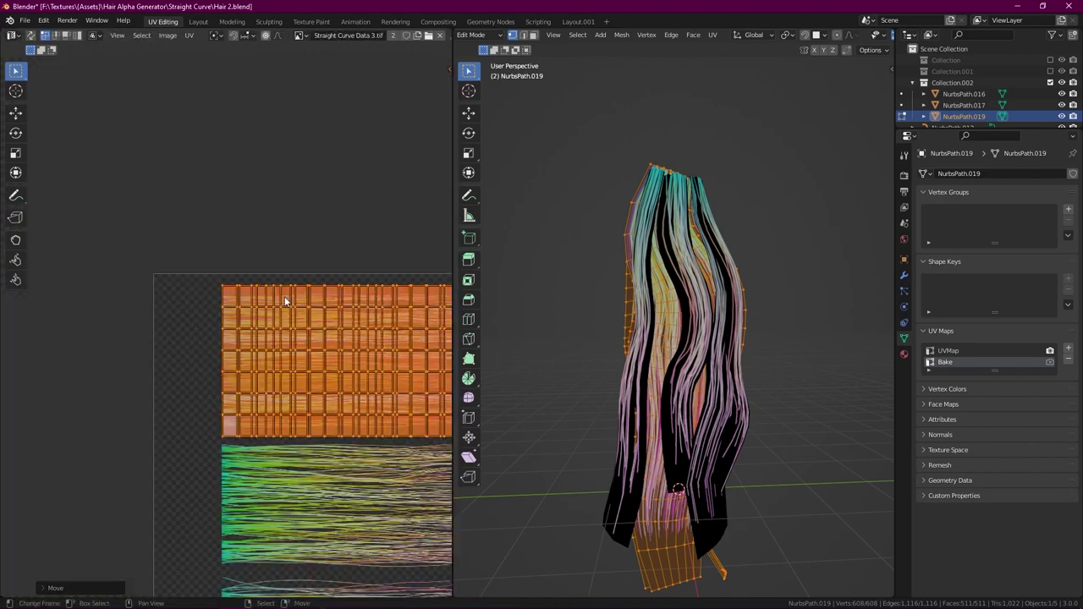
scroll(146, 320, "up", 2)
scroll(240, 358, "down", 2)
left_click(216, 34)
left_click(227, 74)
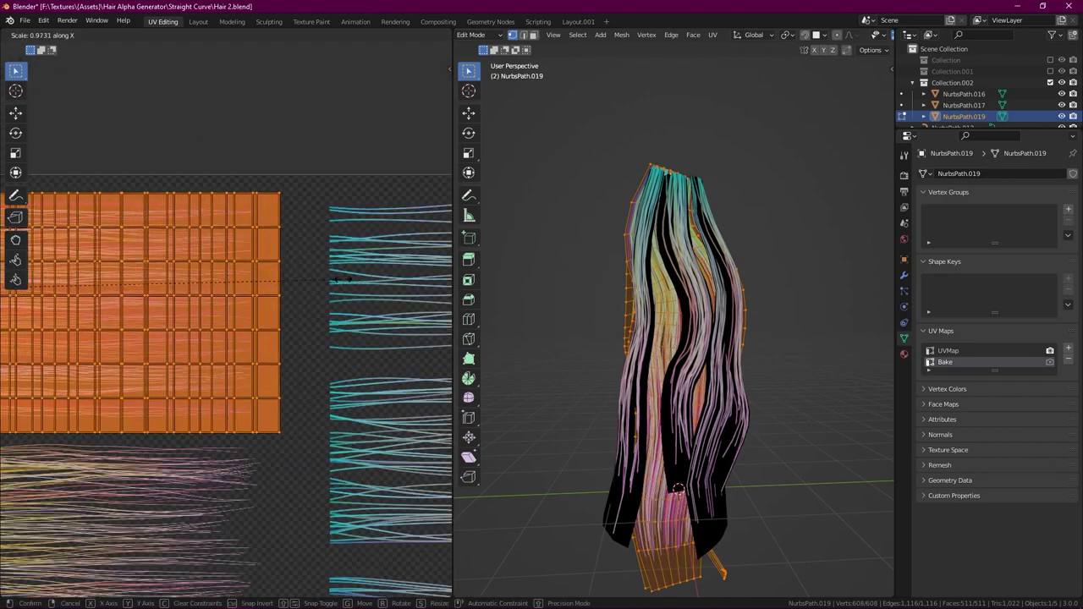
key("Tab")
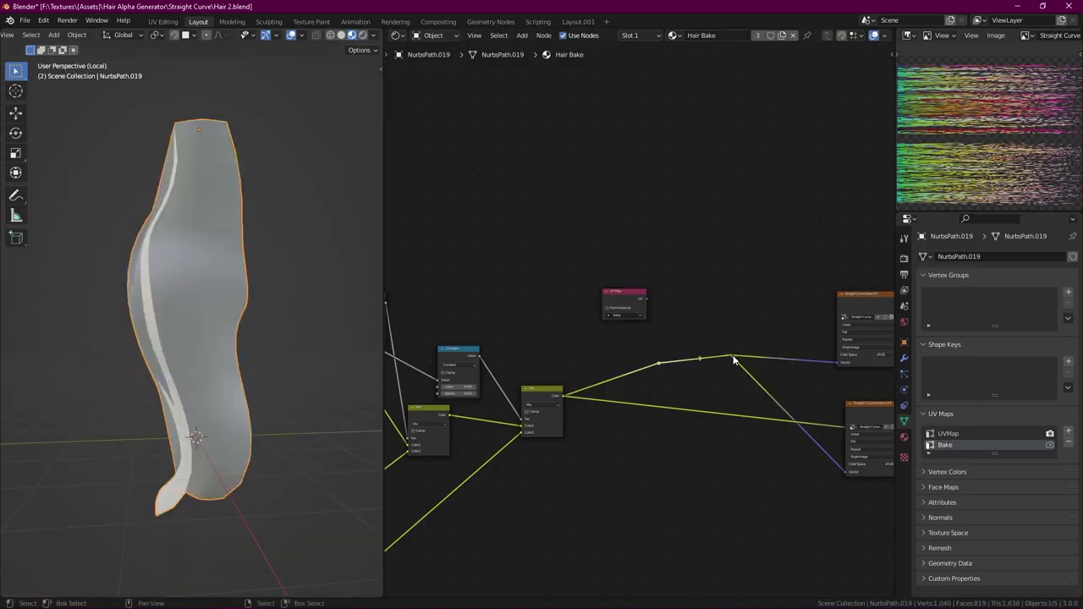
Step: Relink the texture coordinates to the UV Map node and tidy the material nodes
left_click_drag(731, 358, 731, 358)
middle_click_drag(254, 322, 296, 317)
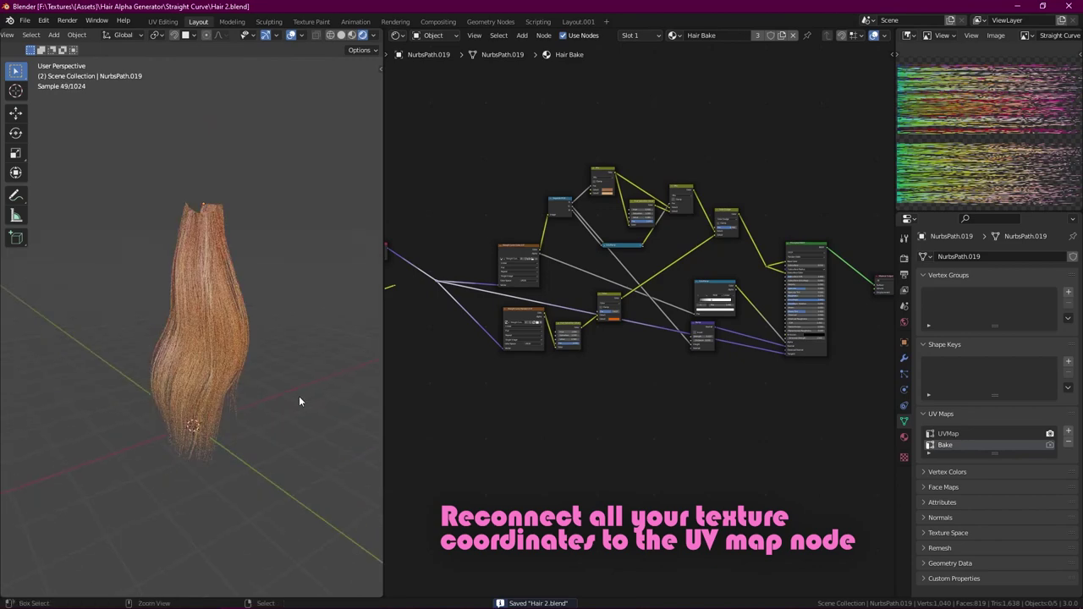
middle_click_drag(298, 401, 295, 413, "ctrl")
left_click_drag(560, 359, 477, 302)
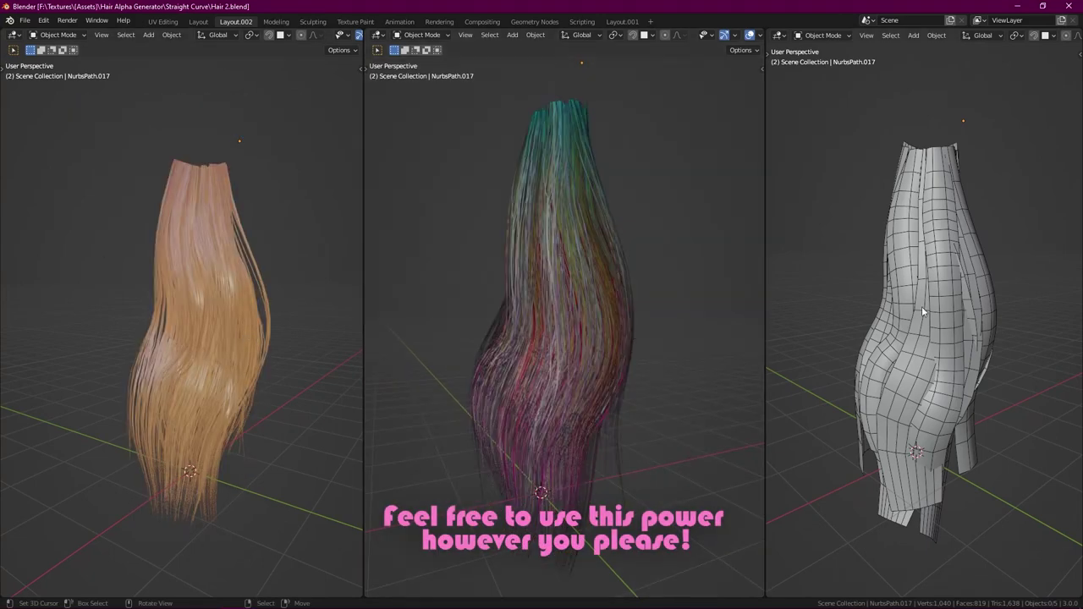
Step: Nudge NurbsPath.017's vertices in Edit Mode with smooth proportional editing, then return to Object Mode
left_click(922, 307)
key("ctrl+Tab")
left_click(977, 313)
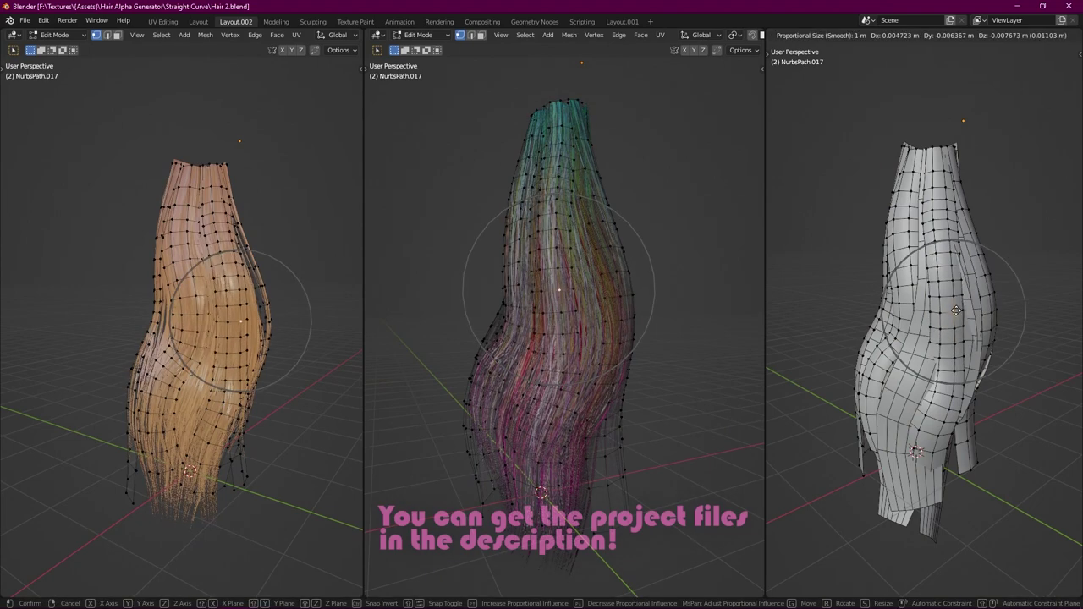
left_click(960, 308)
key("Tab")
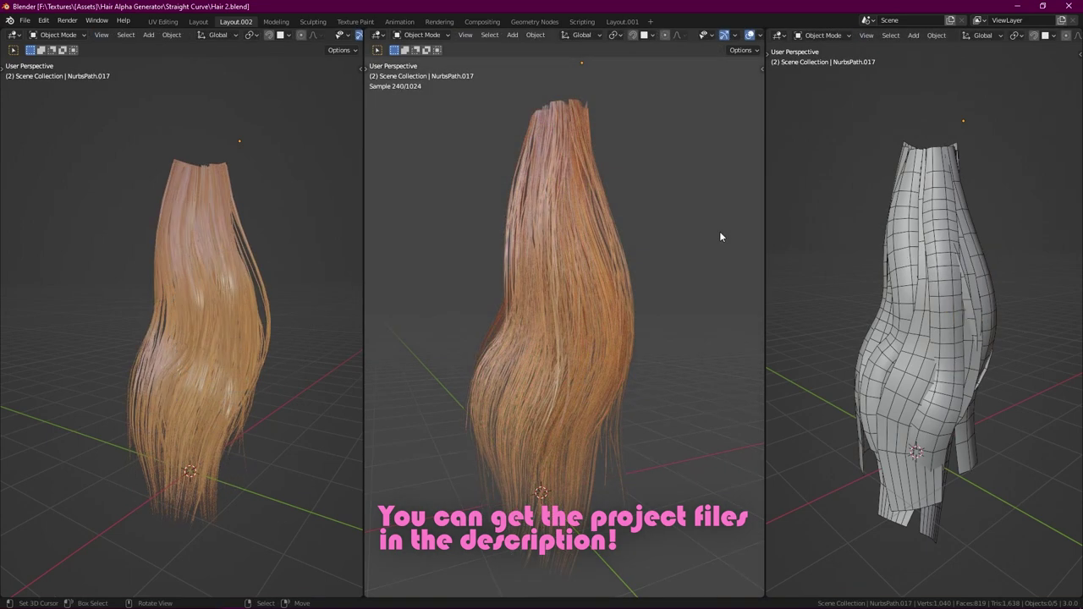